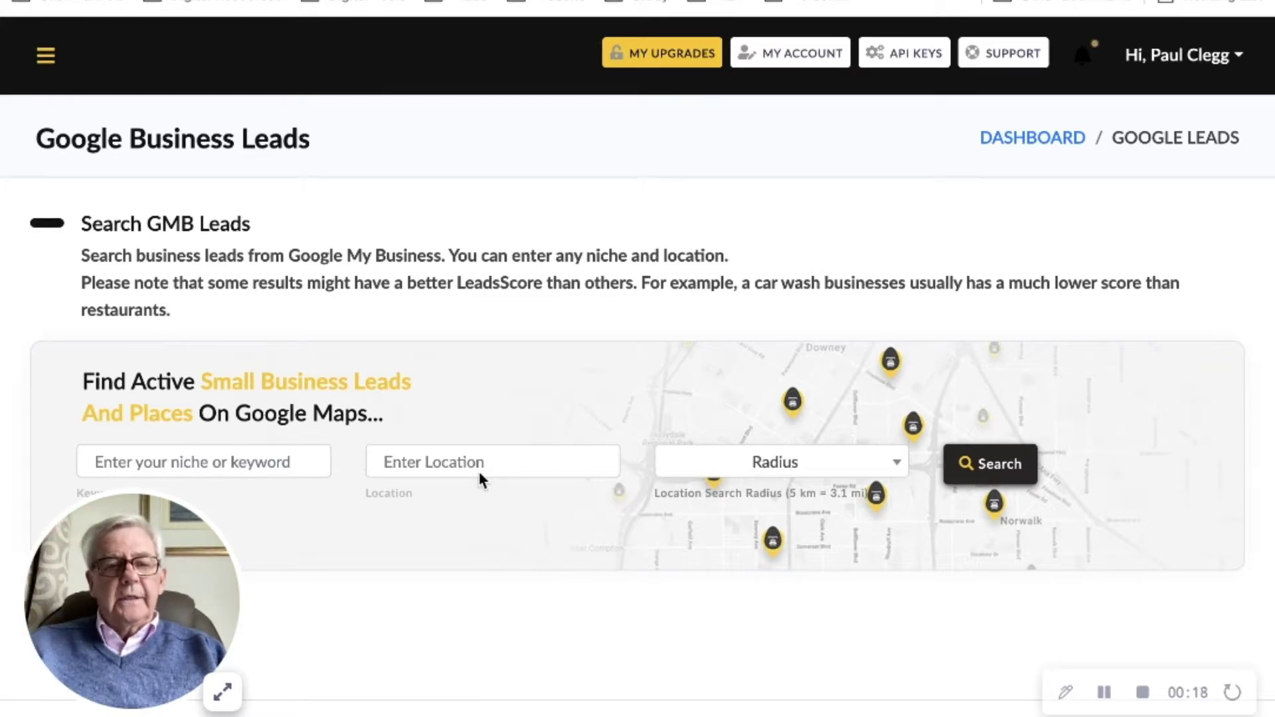
Set the lead search location to the suggested Bristol postcode and the search radius to 5 km
click(406, 462)
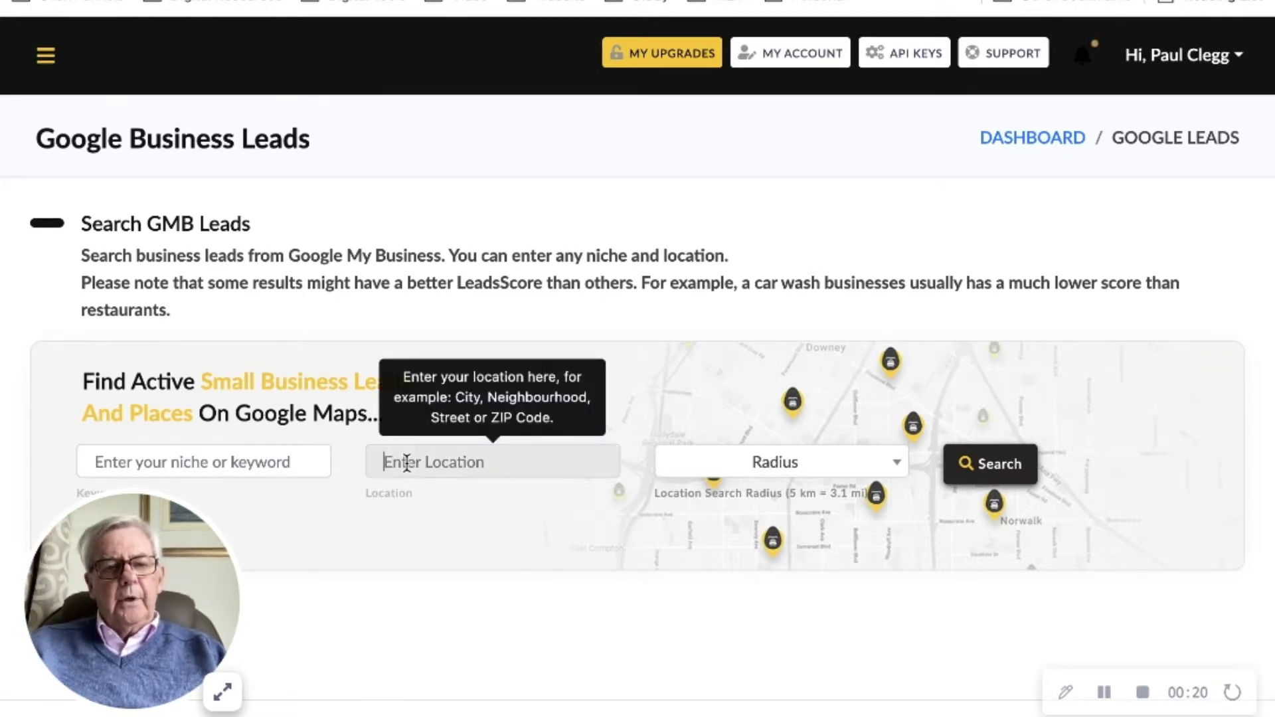
text(BS34 6FG)
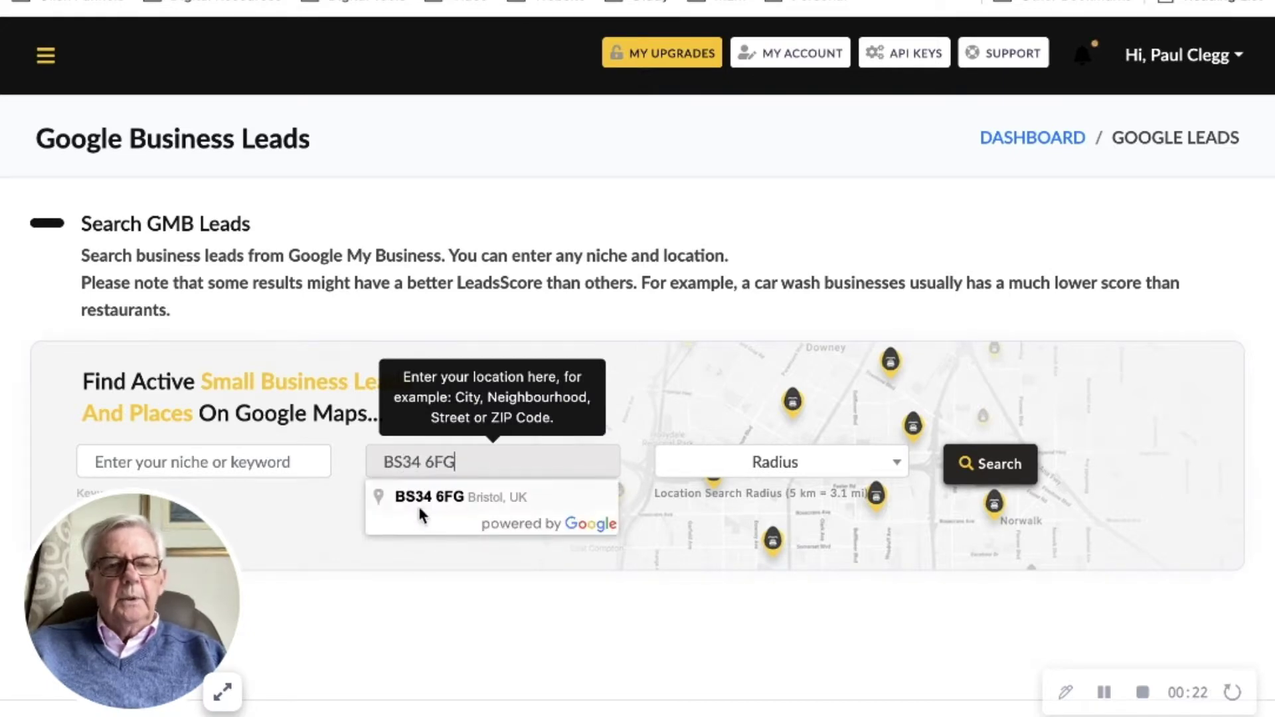
click(412, 493)
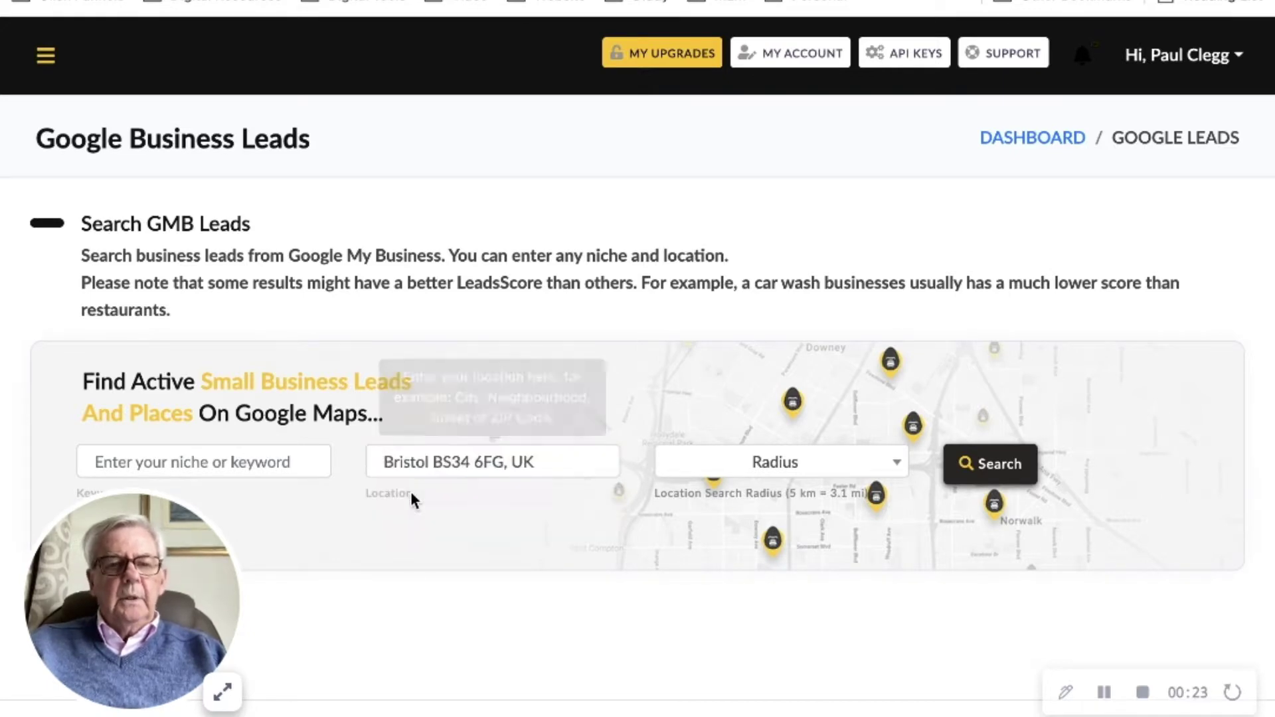
click(776, 465)
click(683, 278)
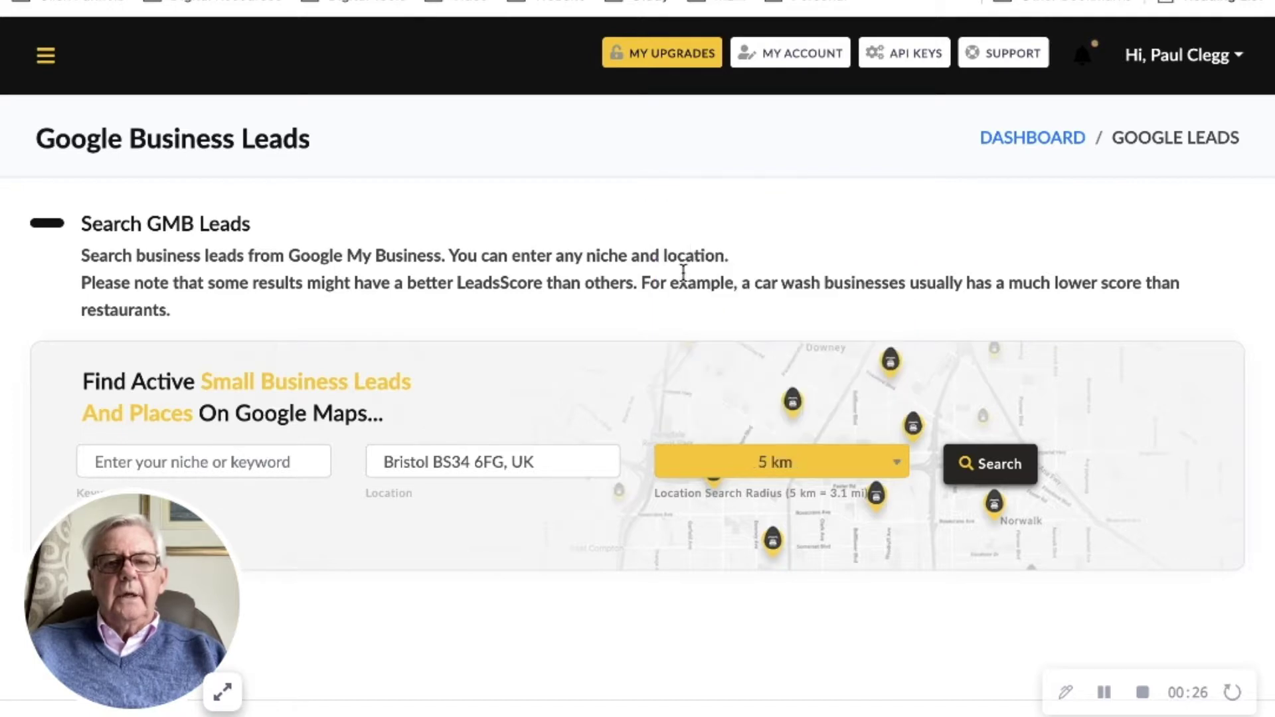
Enter Architects as the niche keyword and run the Google business lead search
click(126, 455)
text(Arc)
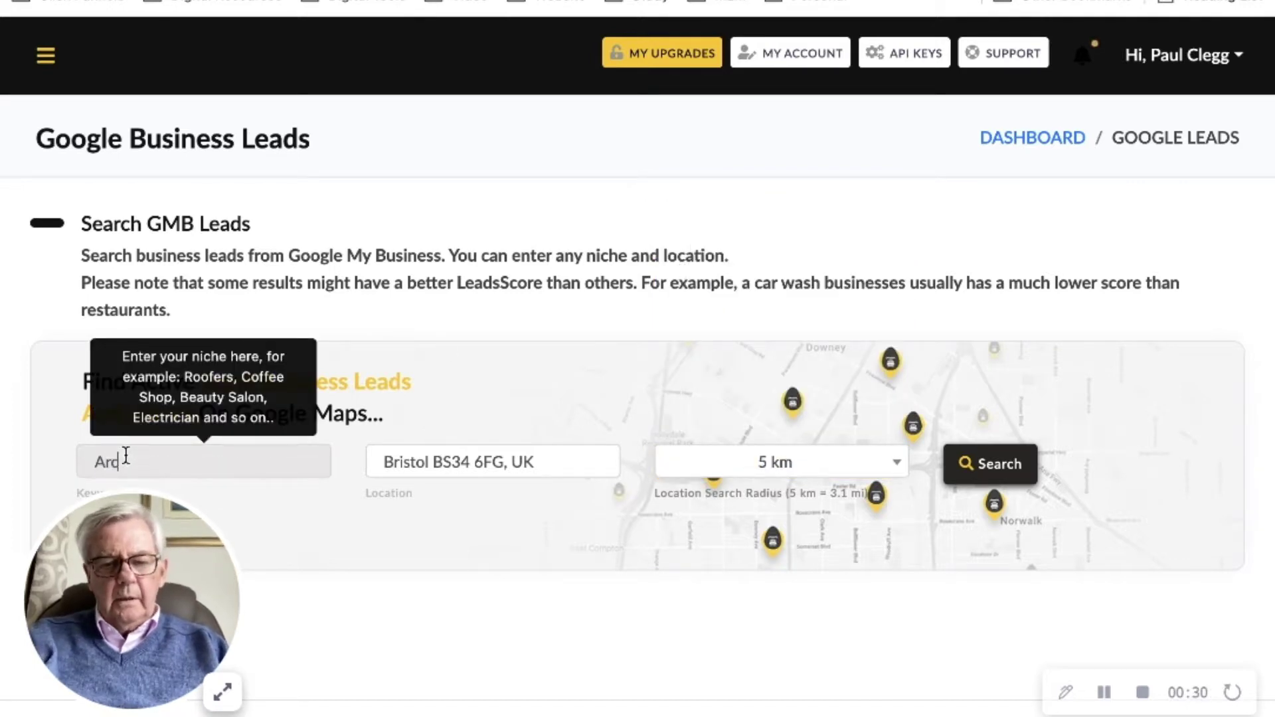
text(hitects)
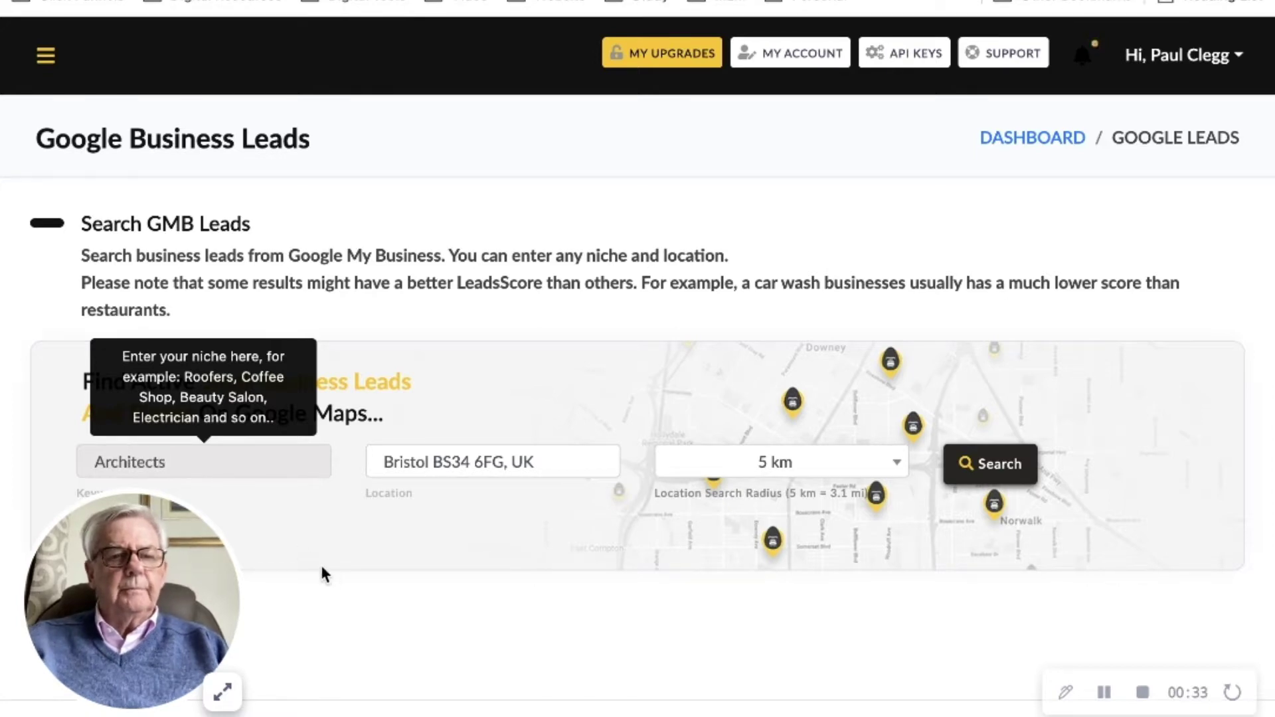
click(329, 575)
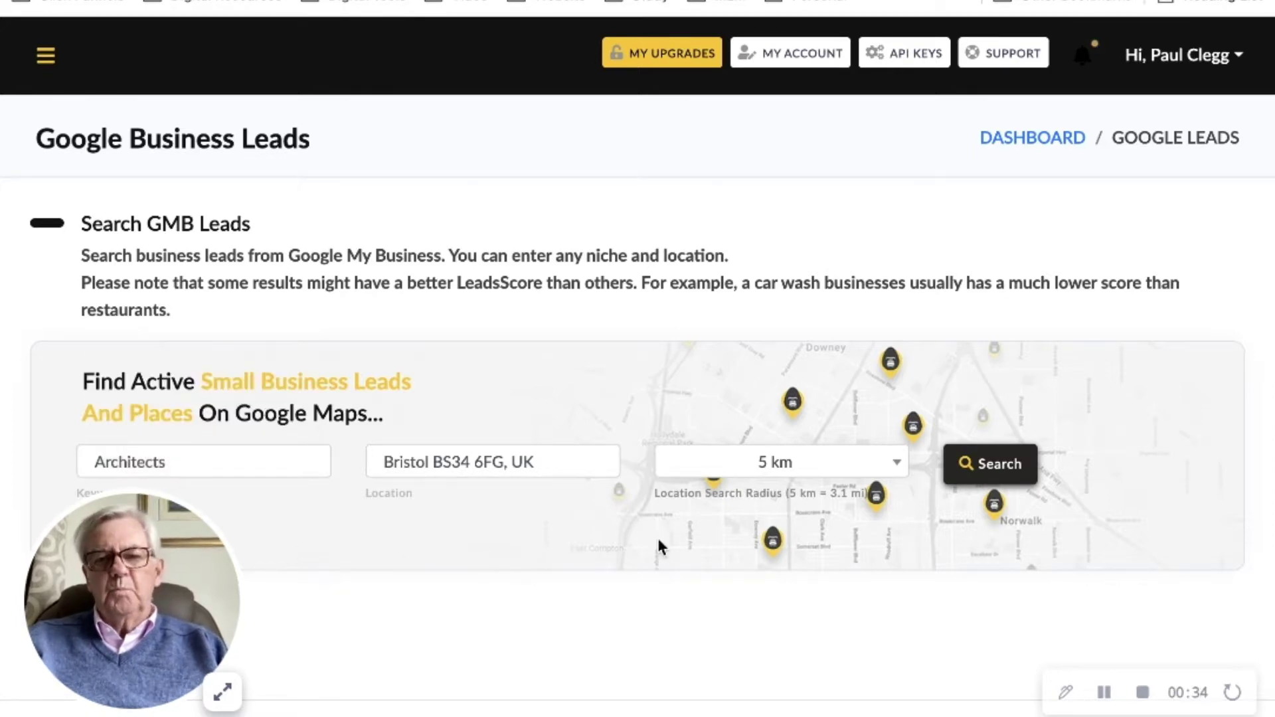
click(994, 470)
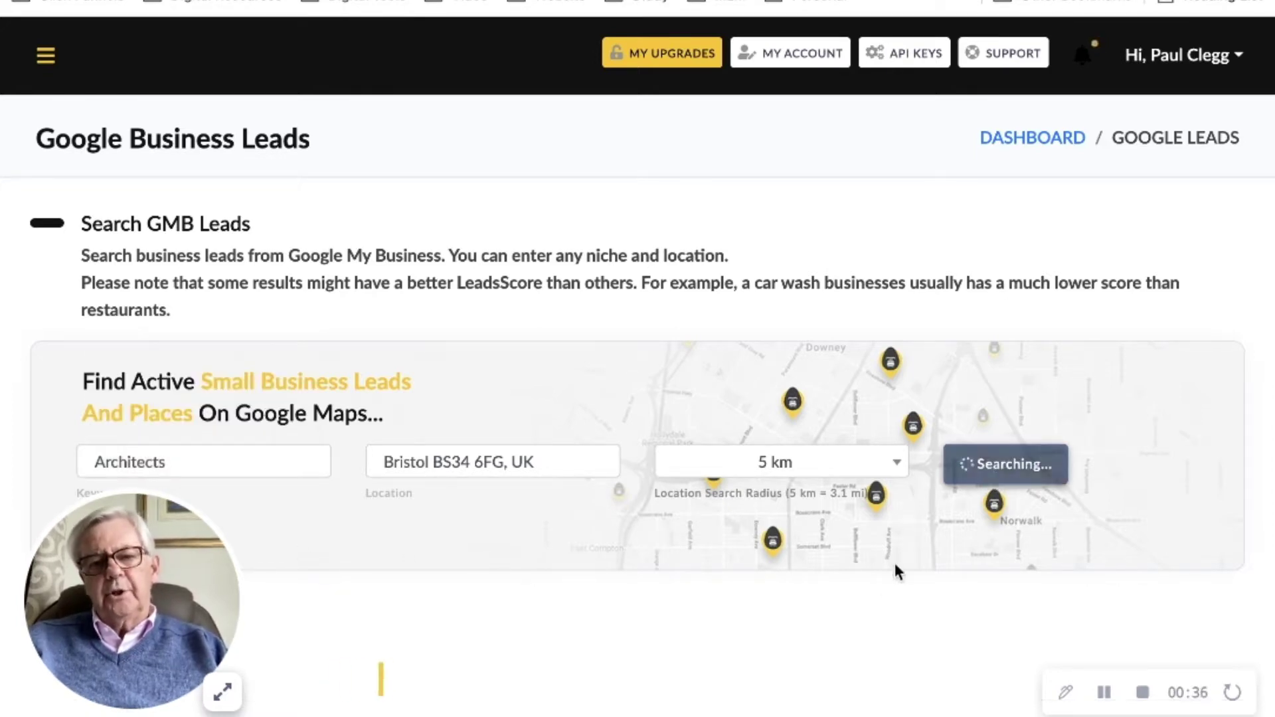
Review the architect search results and filter them to leads with emails
scroll(881, 595, down, 1)
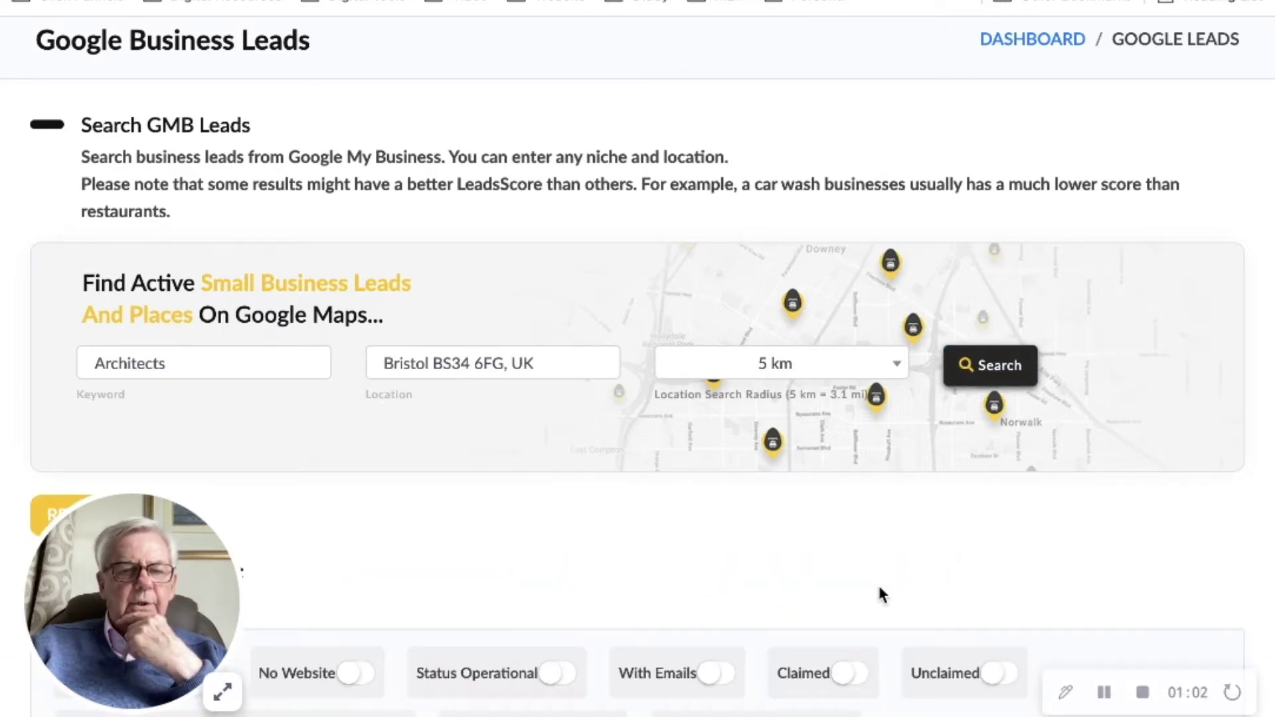
scroll(760, 522, down, 4)
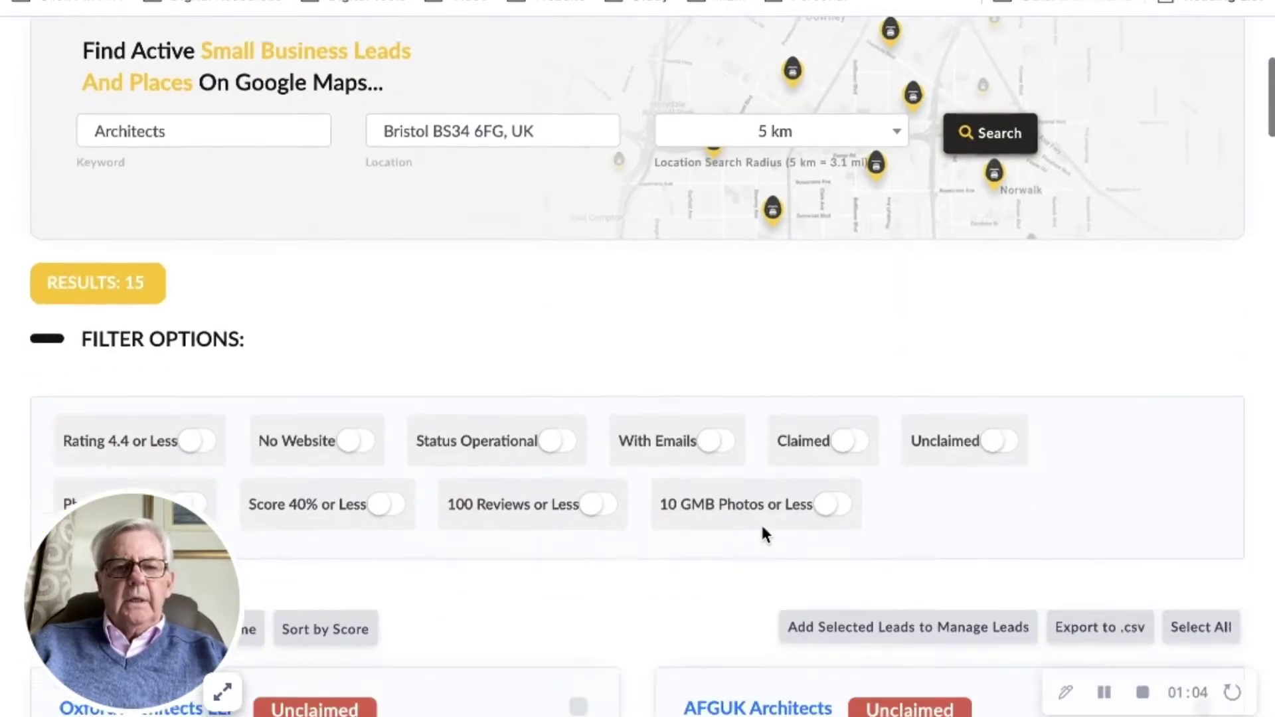
scroll(760, 522, down, 4)
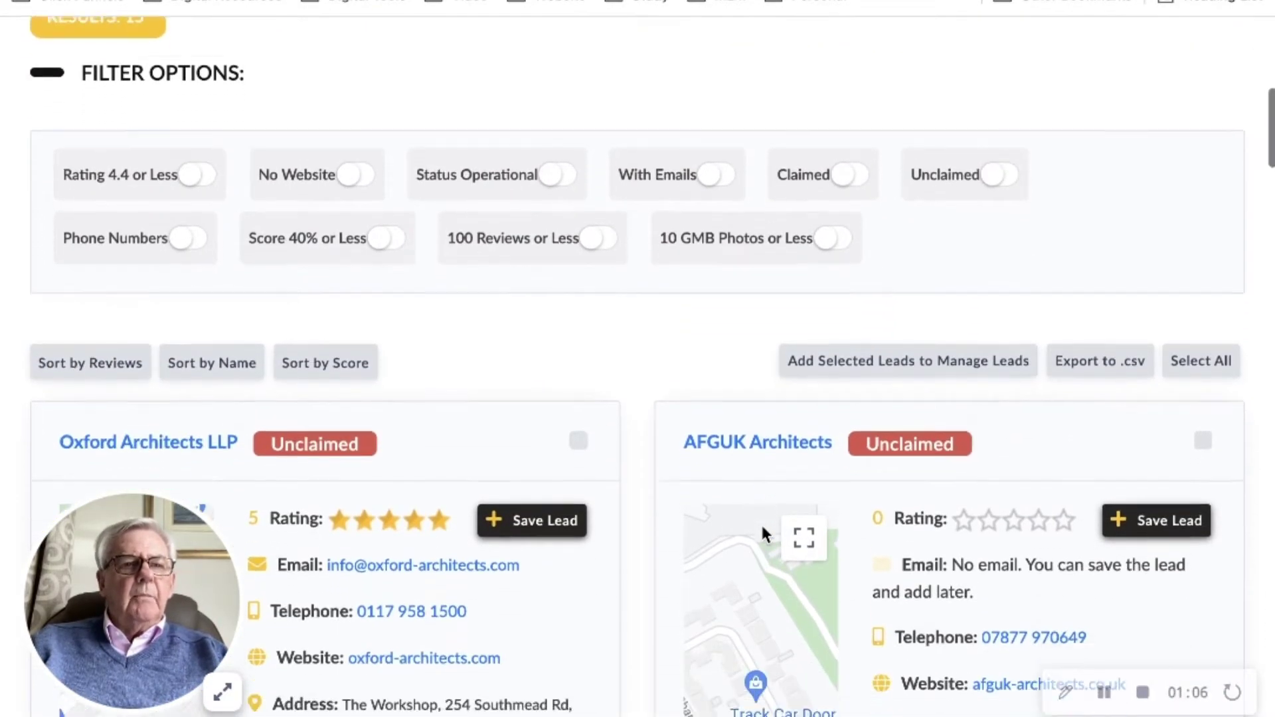
scroll(760, 522, down, 3)
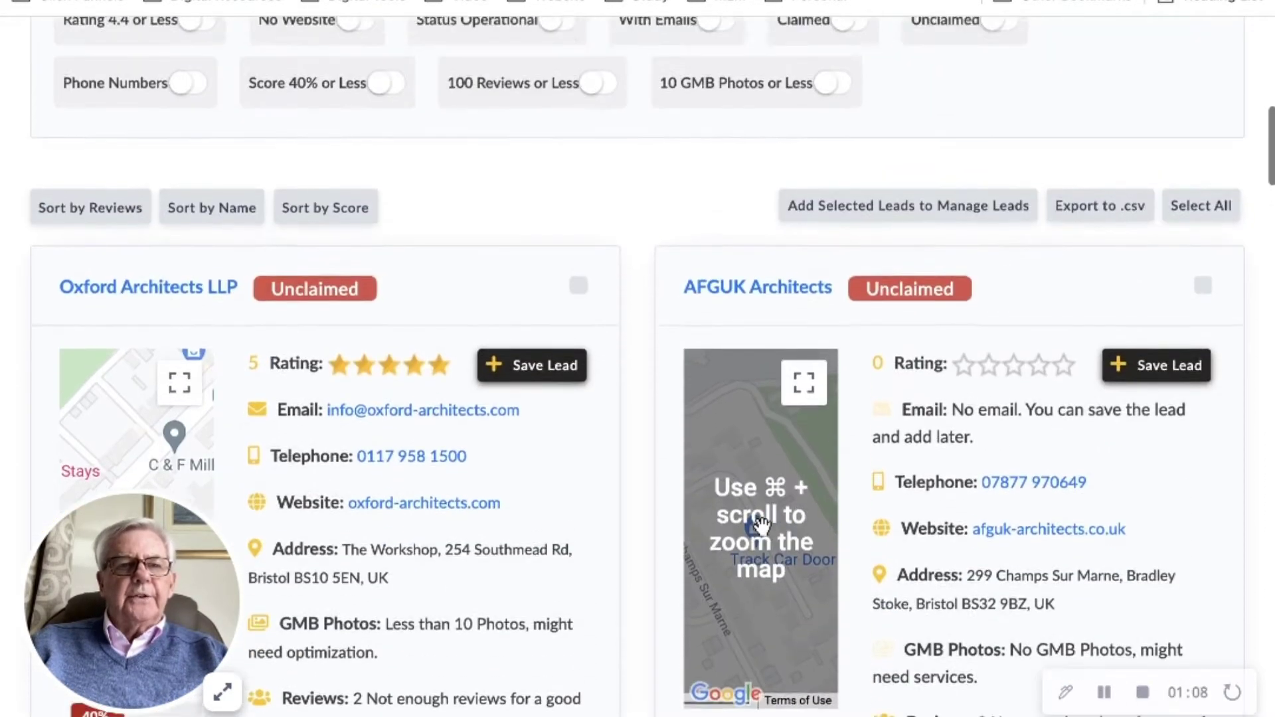
scroll(760, 523, up, 5)
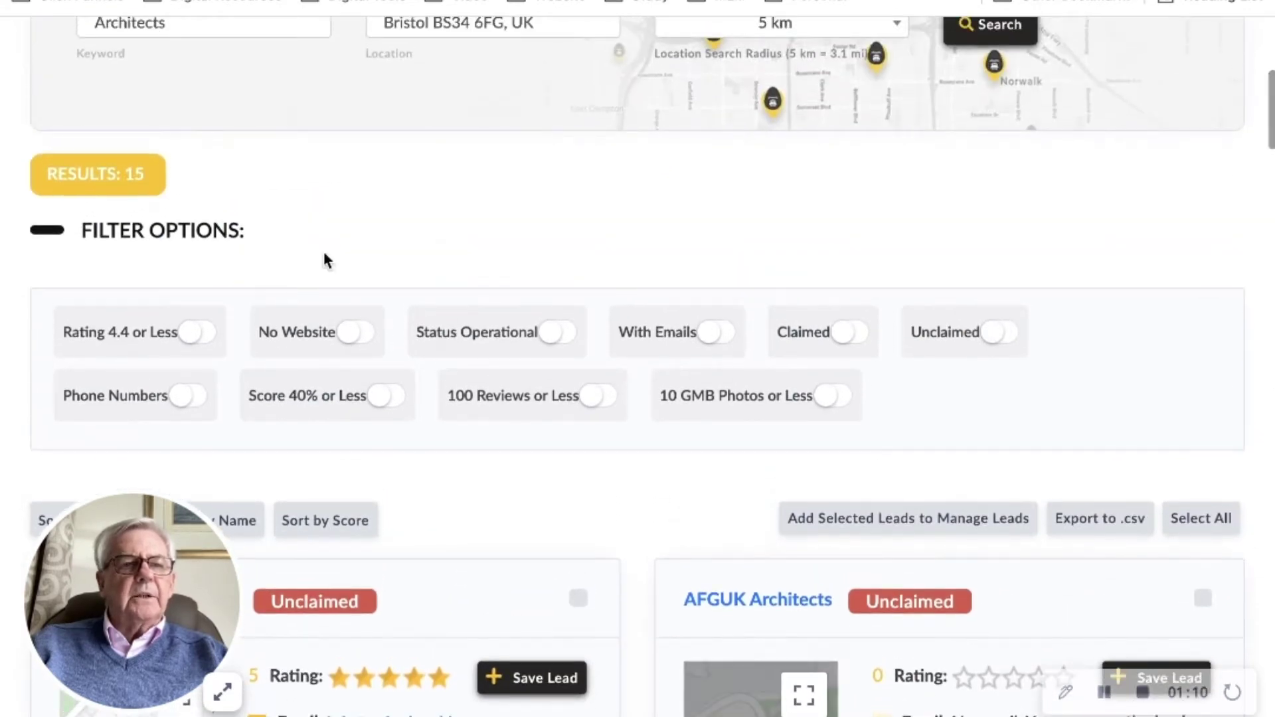
click(713, 342)
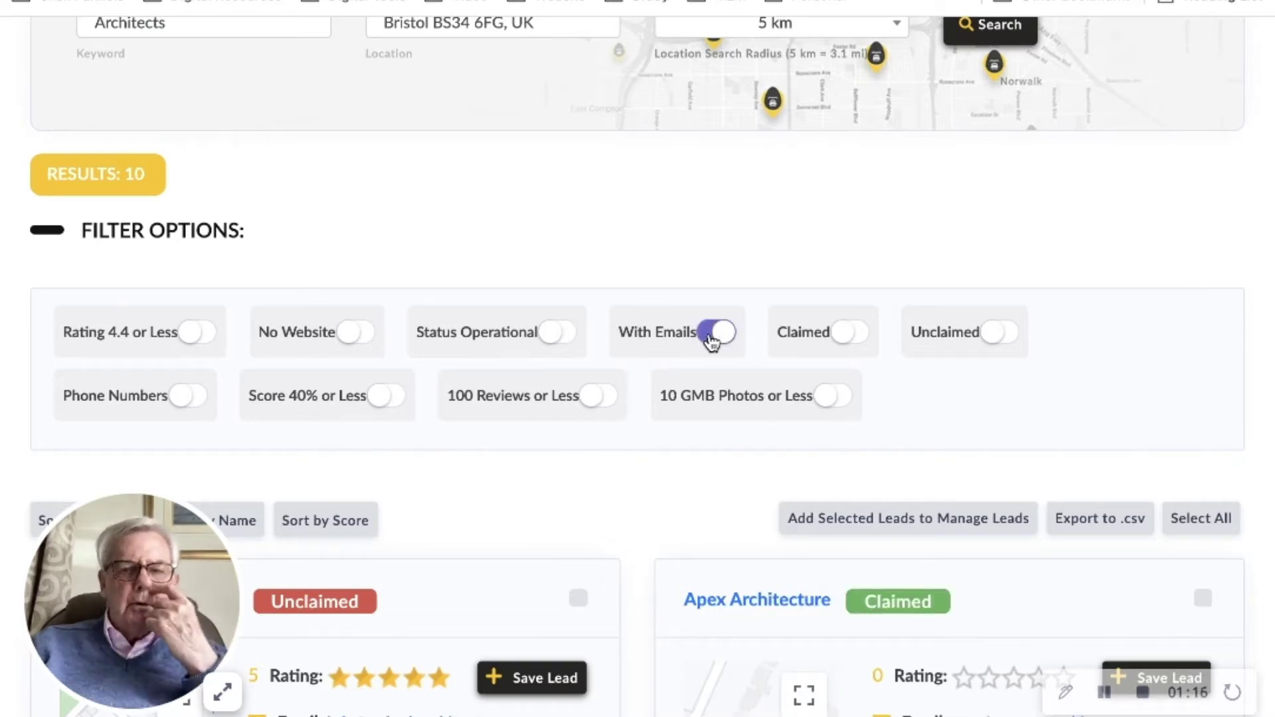
Review the leads that have emails, select all of them and export them to a CSV file
scroll(619, 476, down, 7)
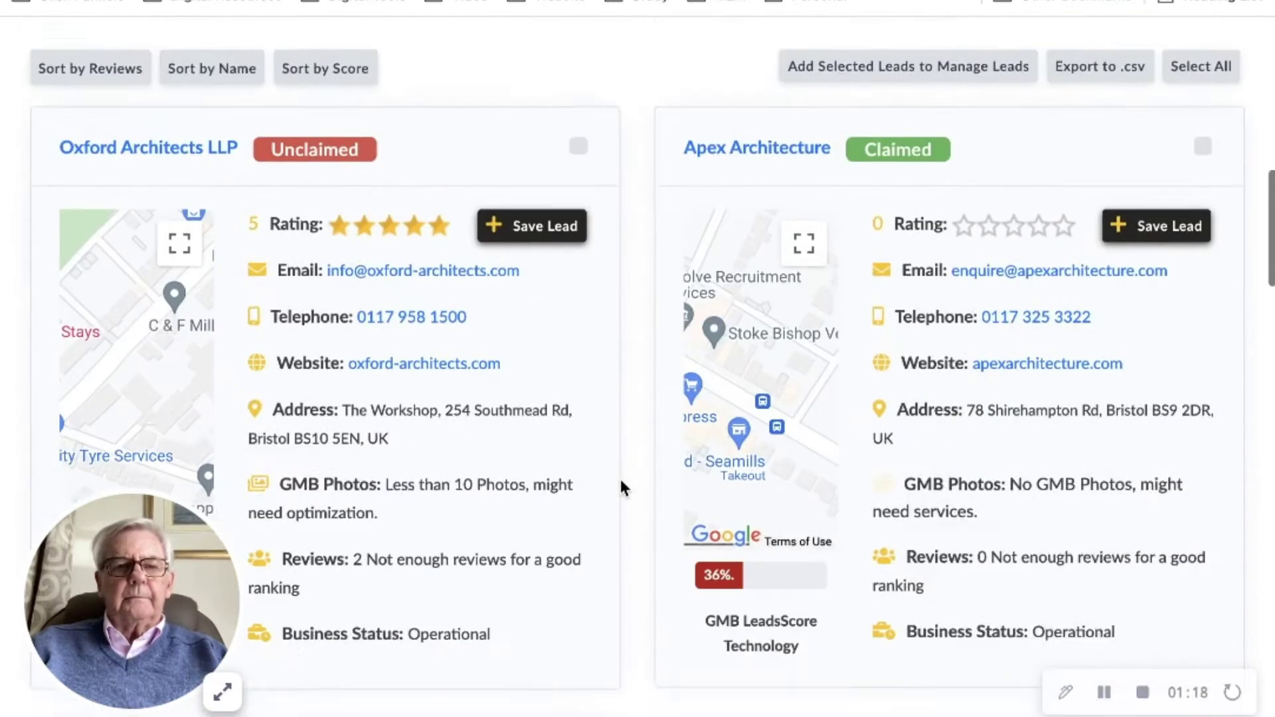
scroll(620, 480, down, 2)
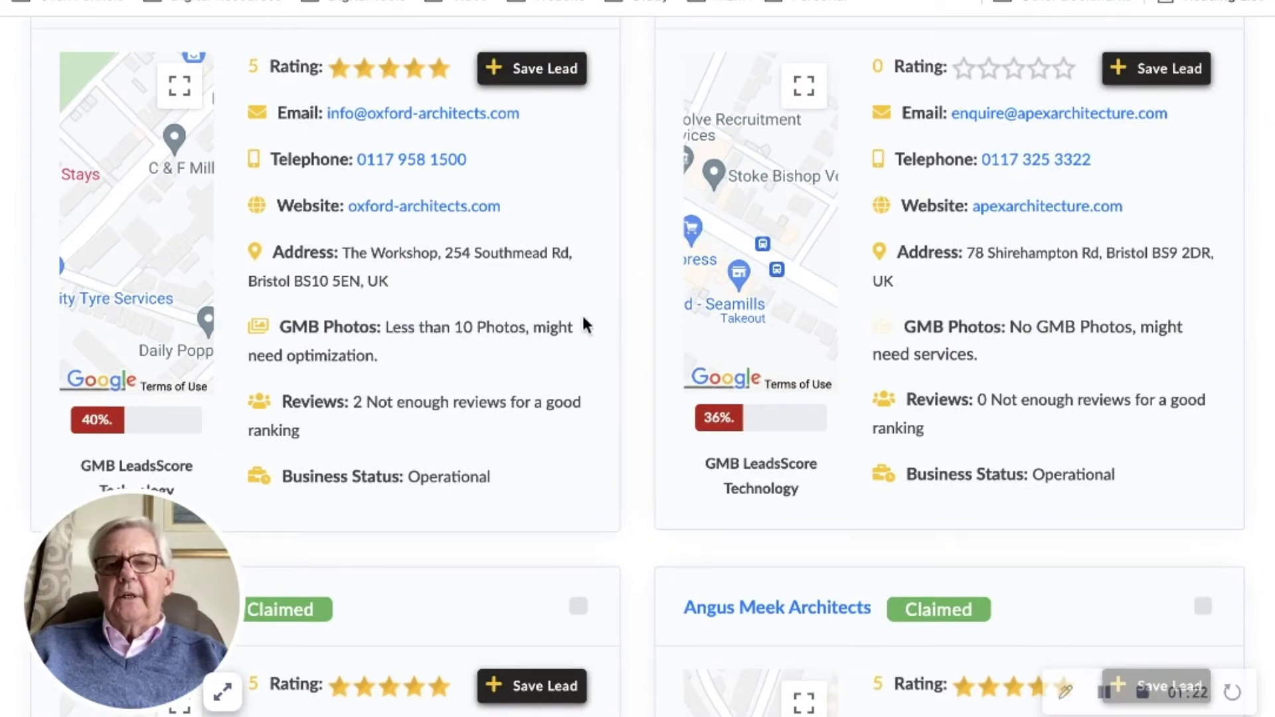
scroll(584, 320, down, 17)
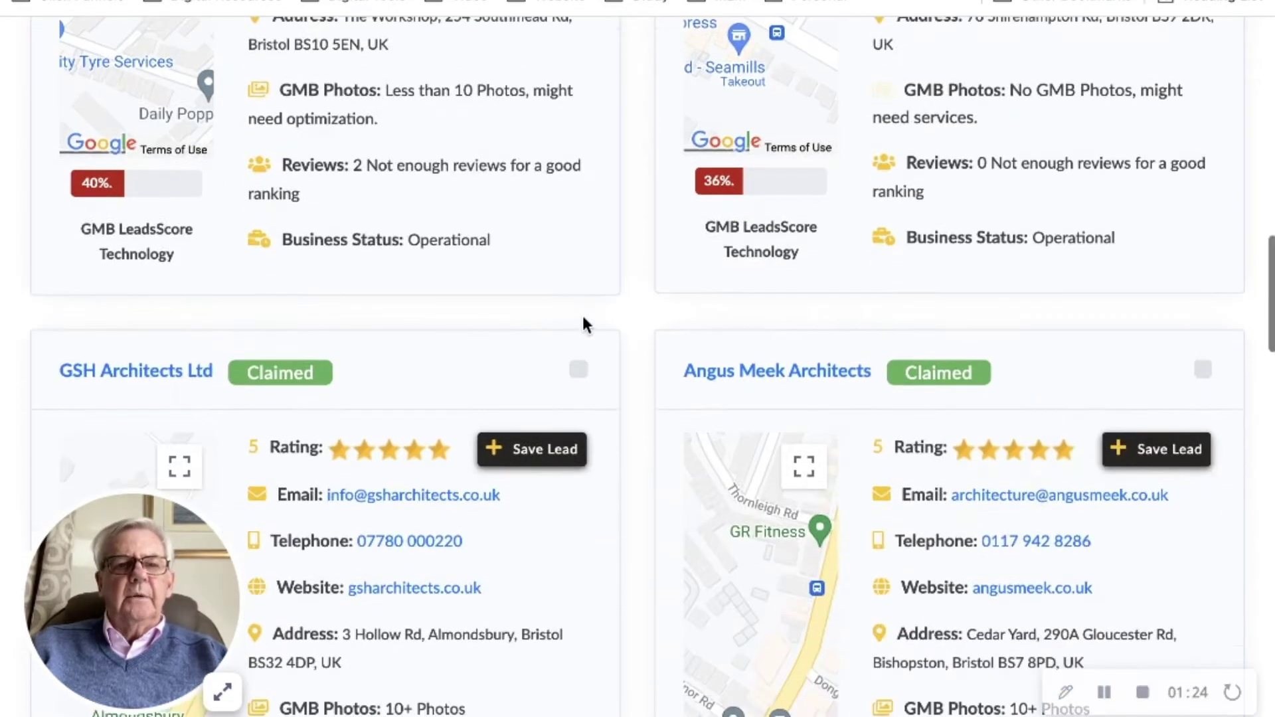
scroll(584, 318, down, 20)
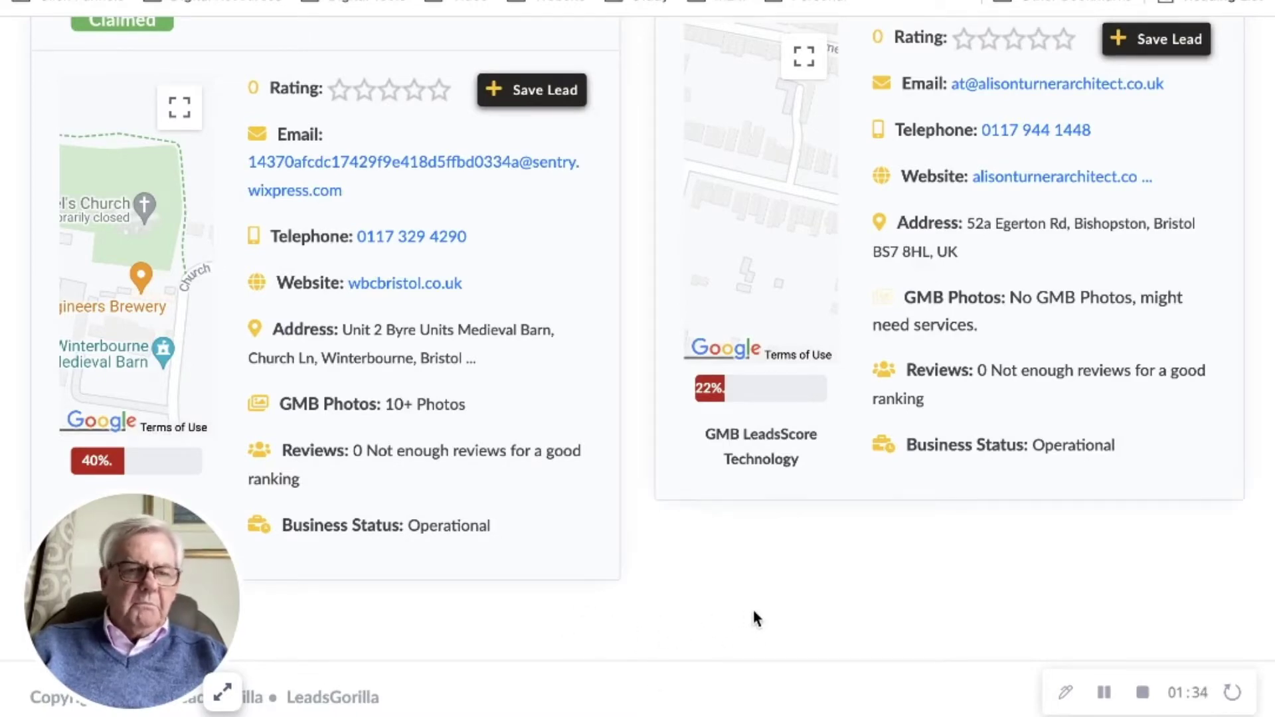
scroll(721, 591, up, 10)
scroll(722, 588, up, 15)
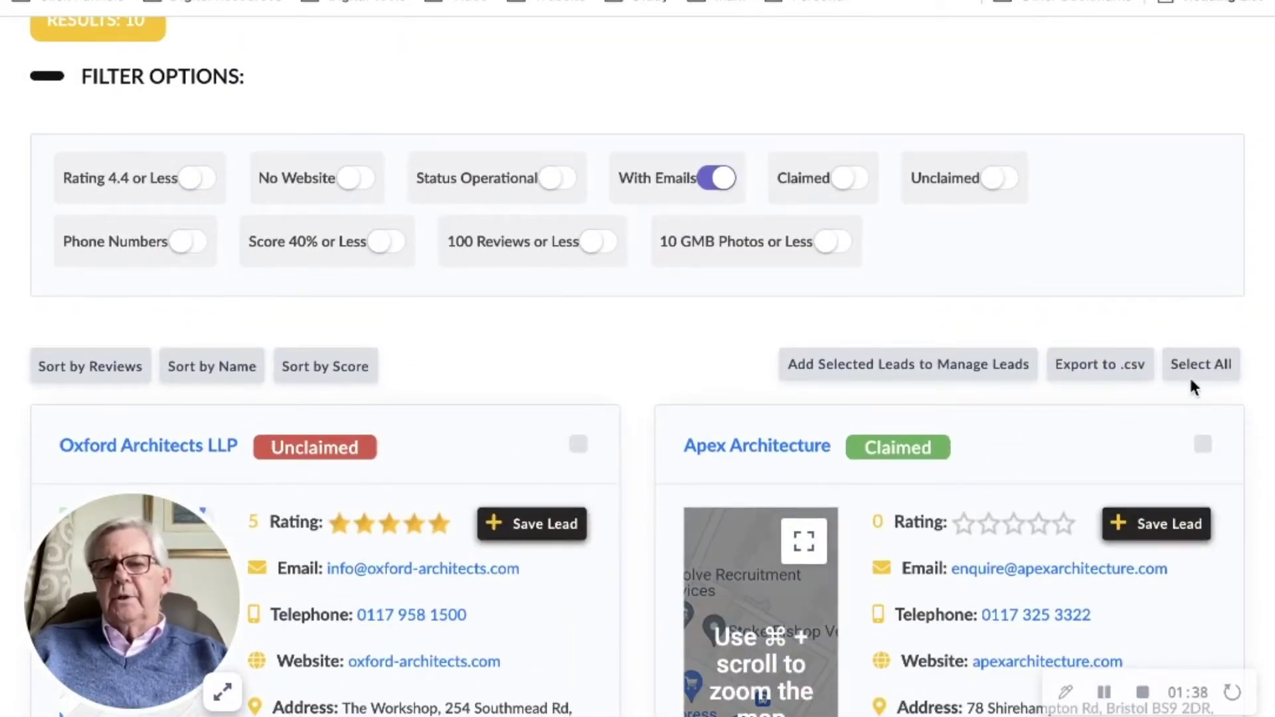
click(1207, 372)
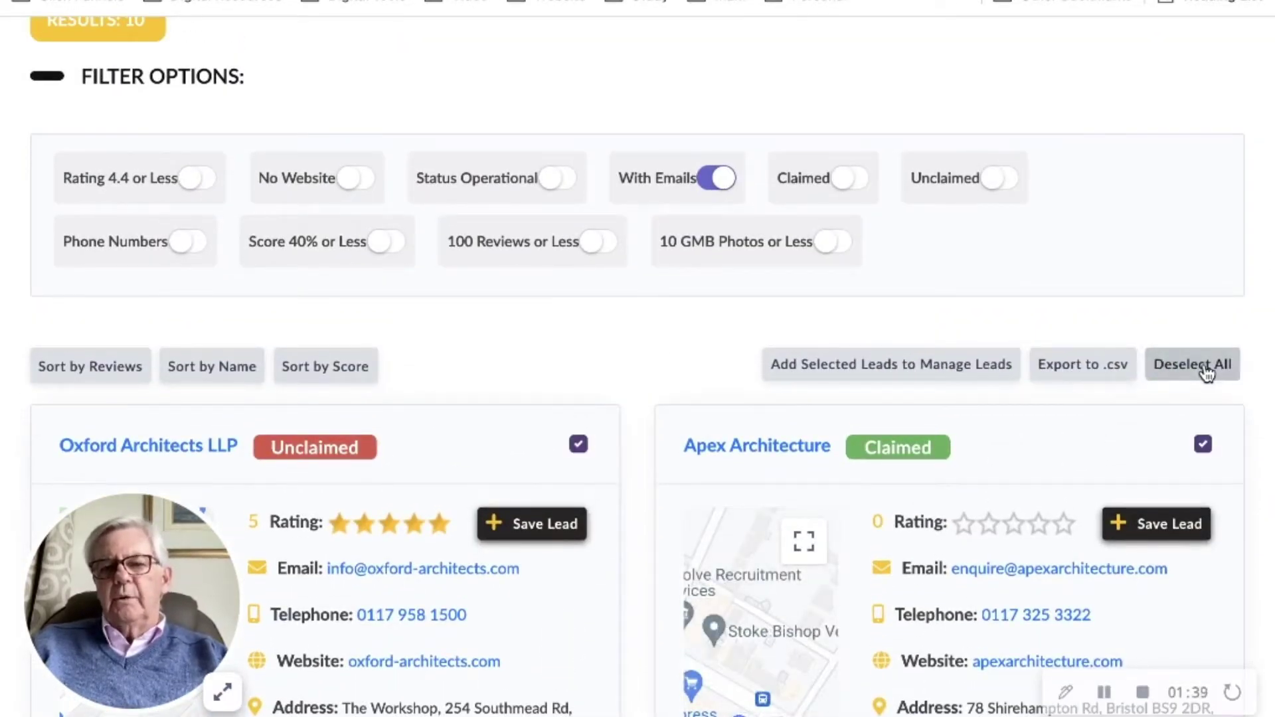
click(1086, 374)
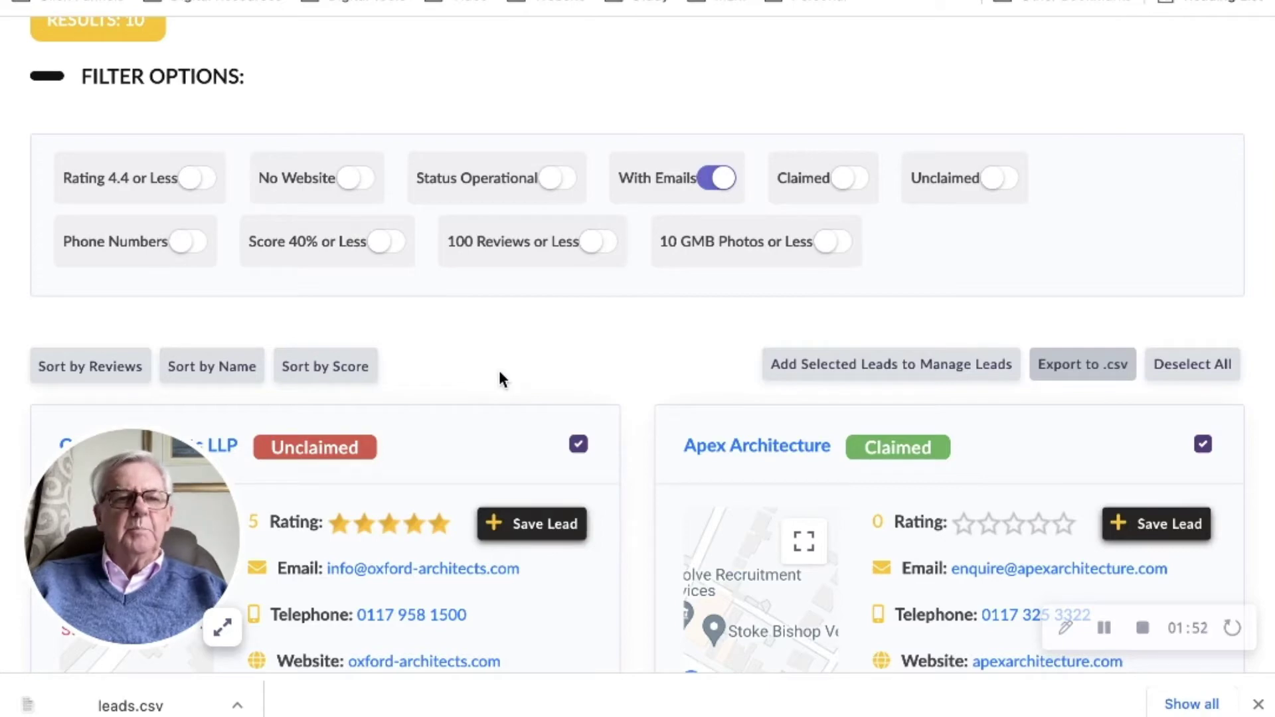
Remove the With Emails filter from the architect leads
scroll(482, 376, up, 1)
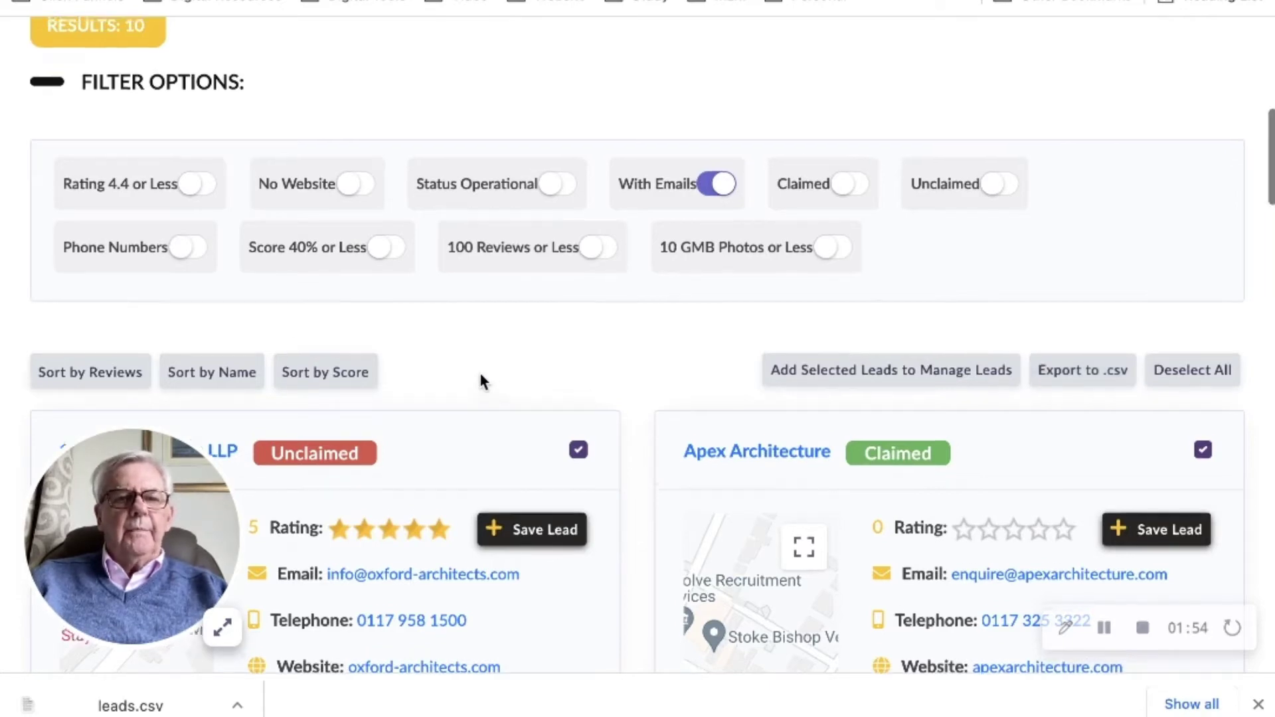
scroll(481, 376, up, 3)
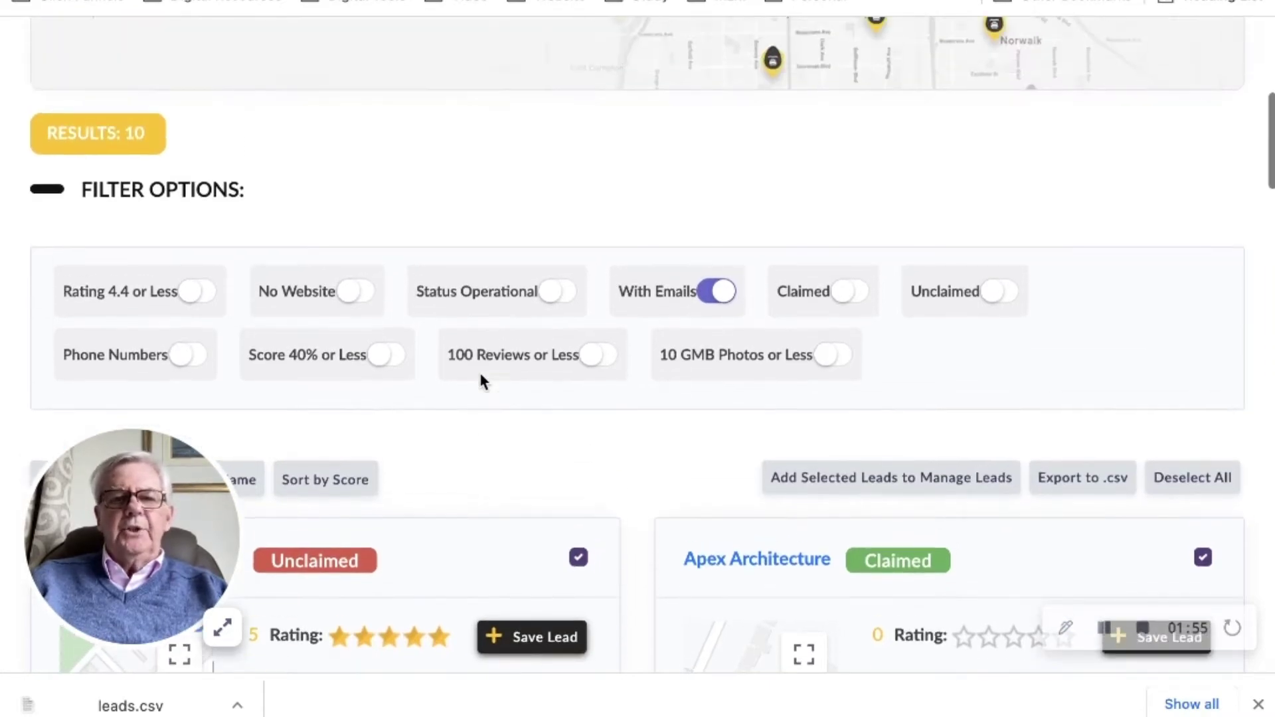
click(712, 295)
scroll(589, 222, up, 2)
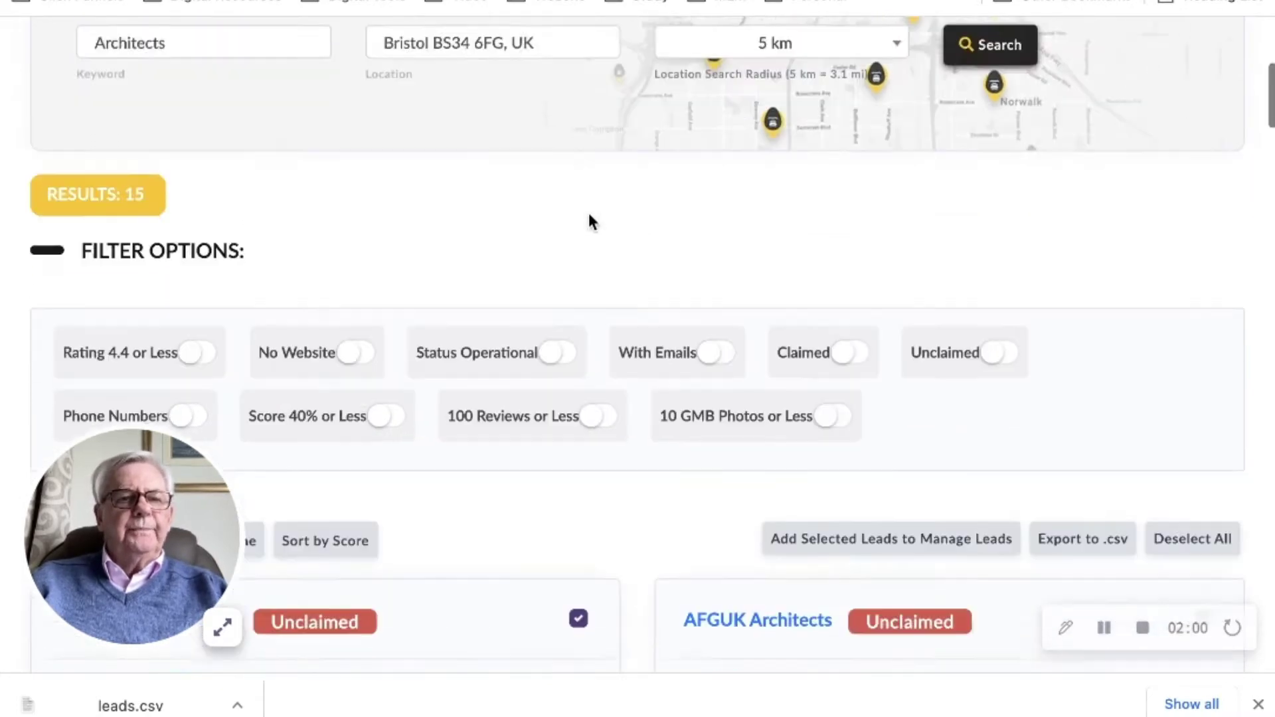
Filter the leads to those with 10 GMB photos or less and with emails
scroll(589, 221, down, 5)
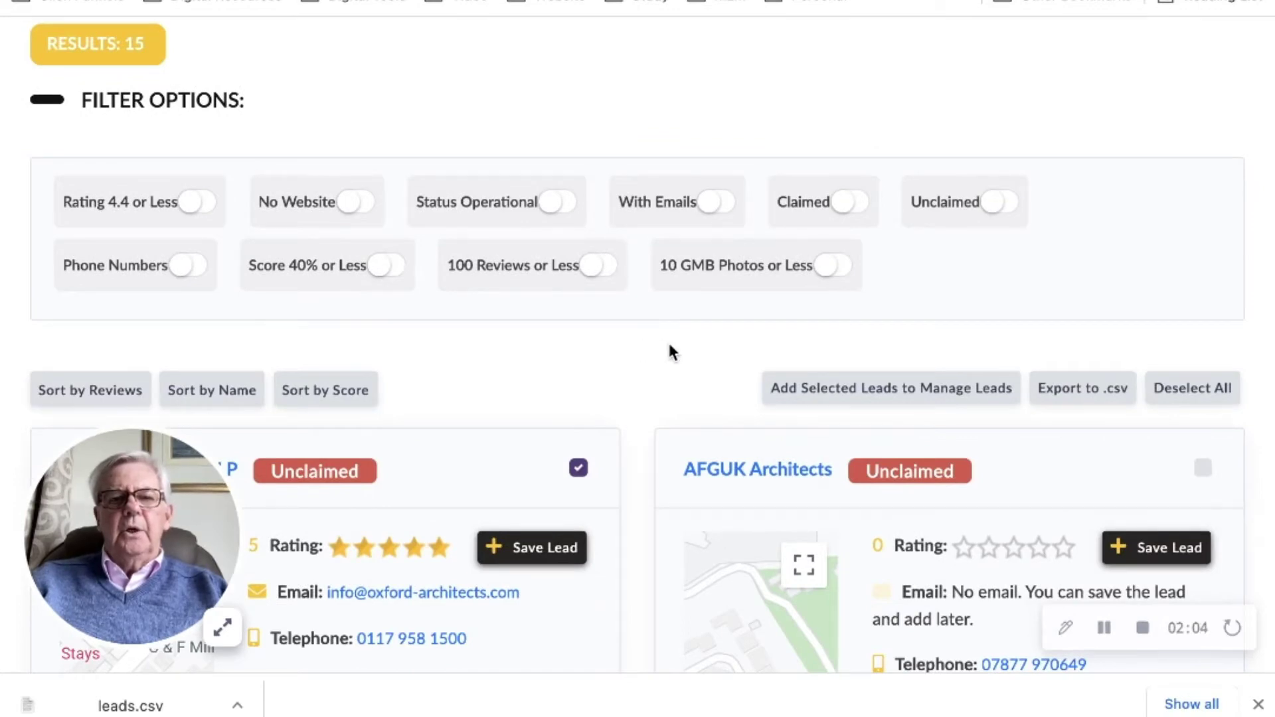
click(830, 268)
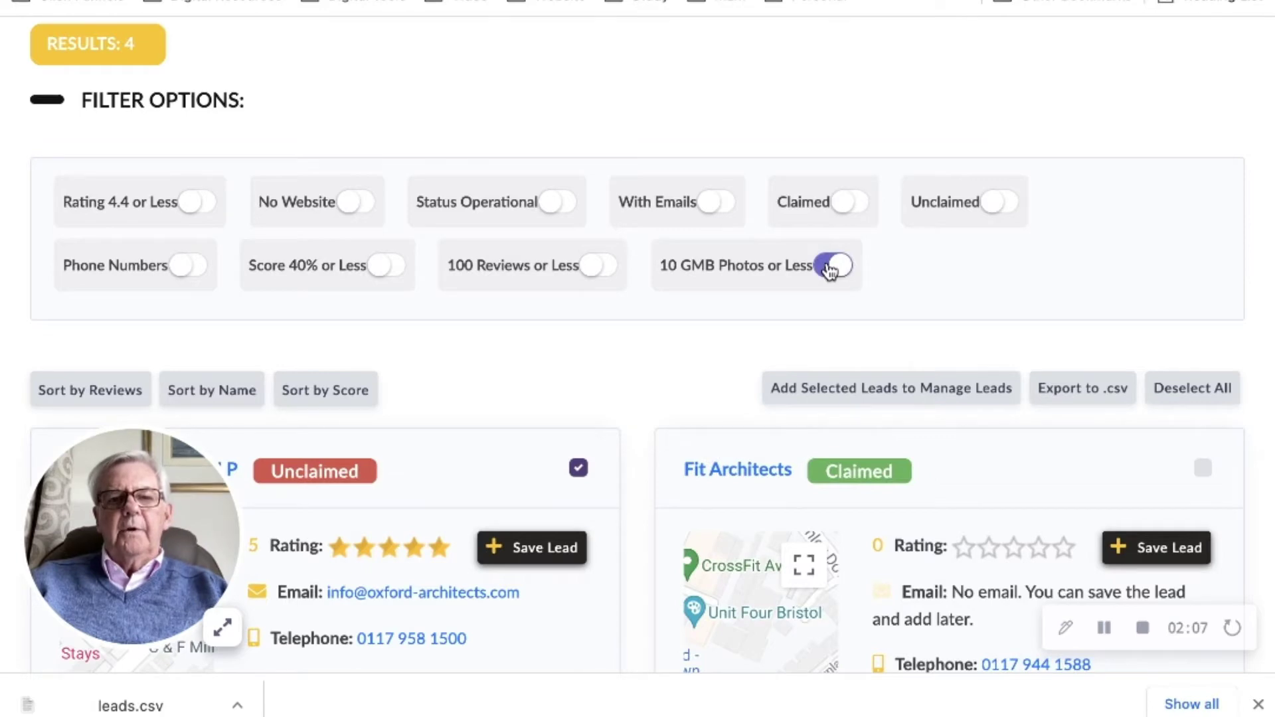
click(706, 210)
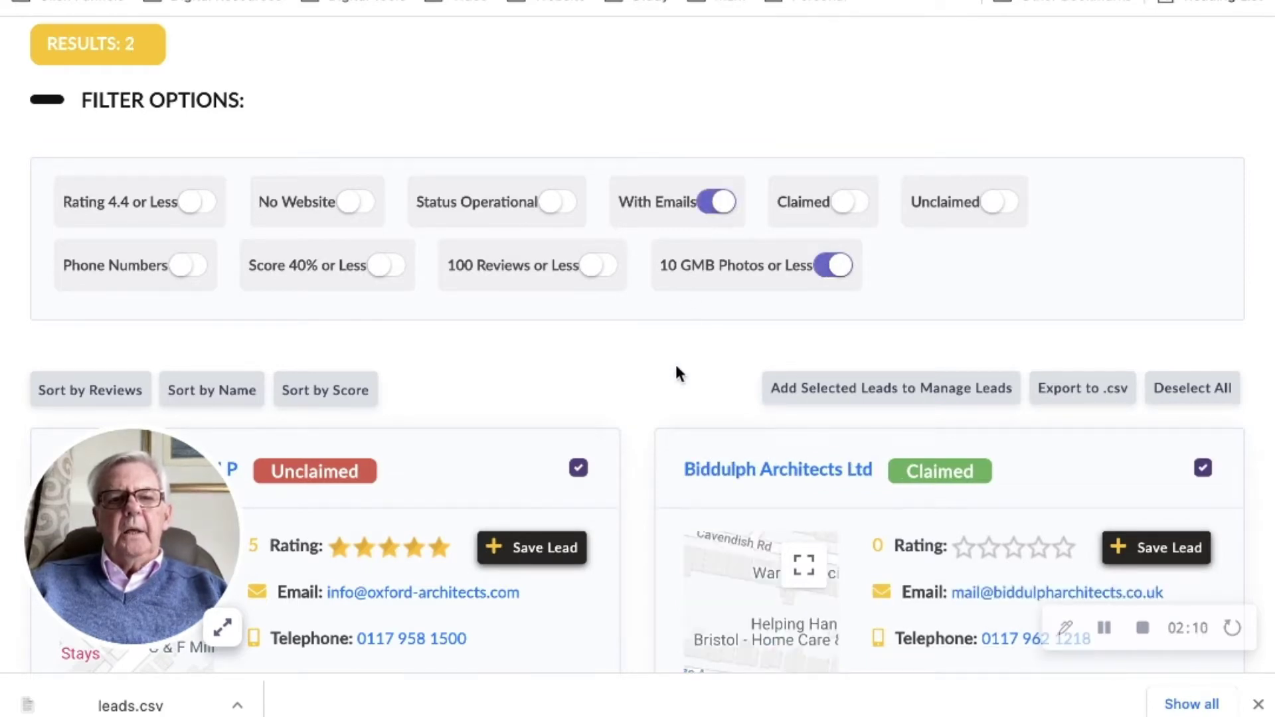
Examine the contact details, GMB photos, reviews and LeadsScore of the leads matching both filters
scroll(676, 367, down, 6)
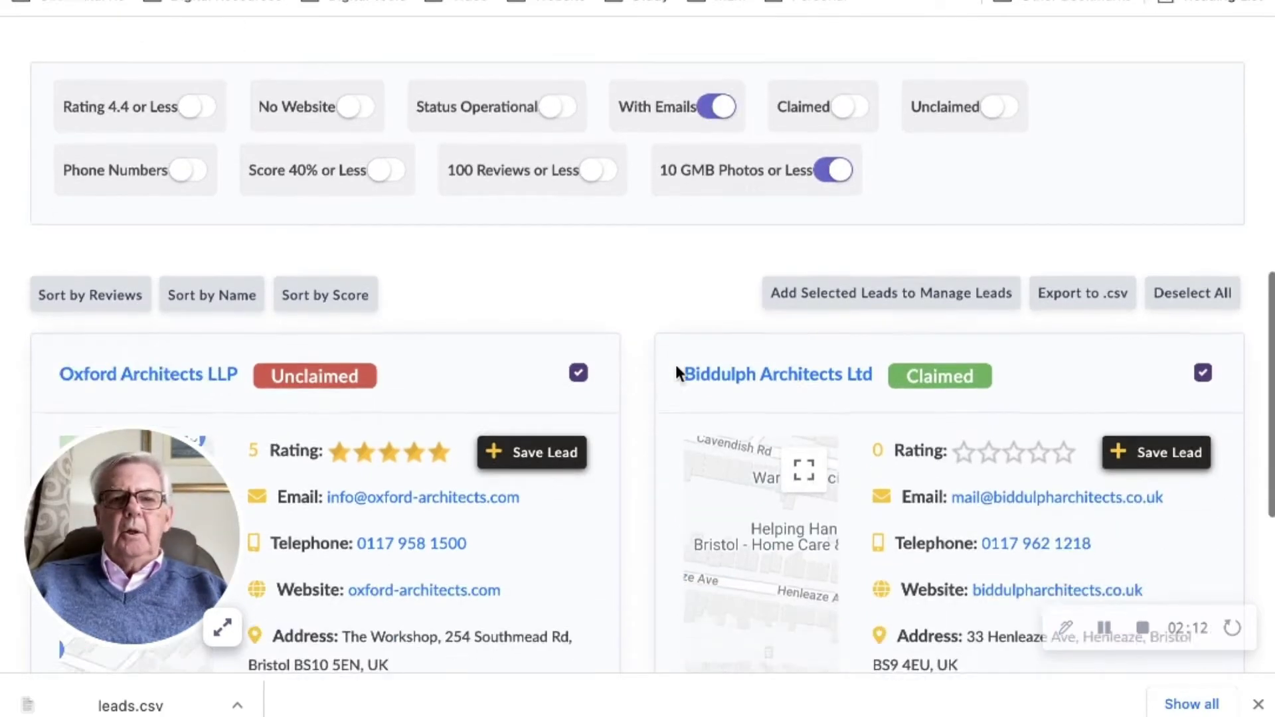
scroll(676, 367, down, 2)
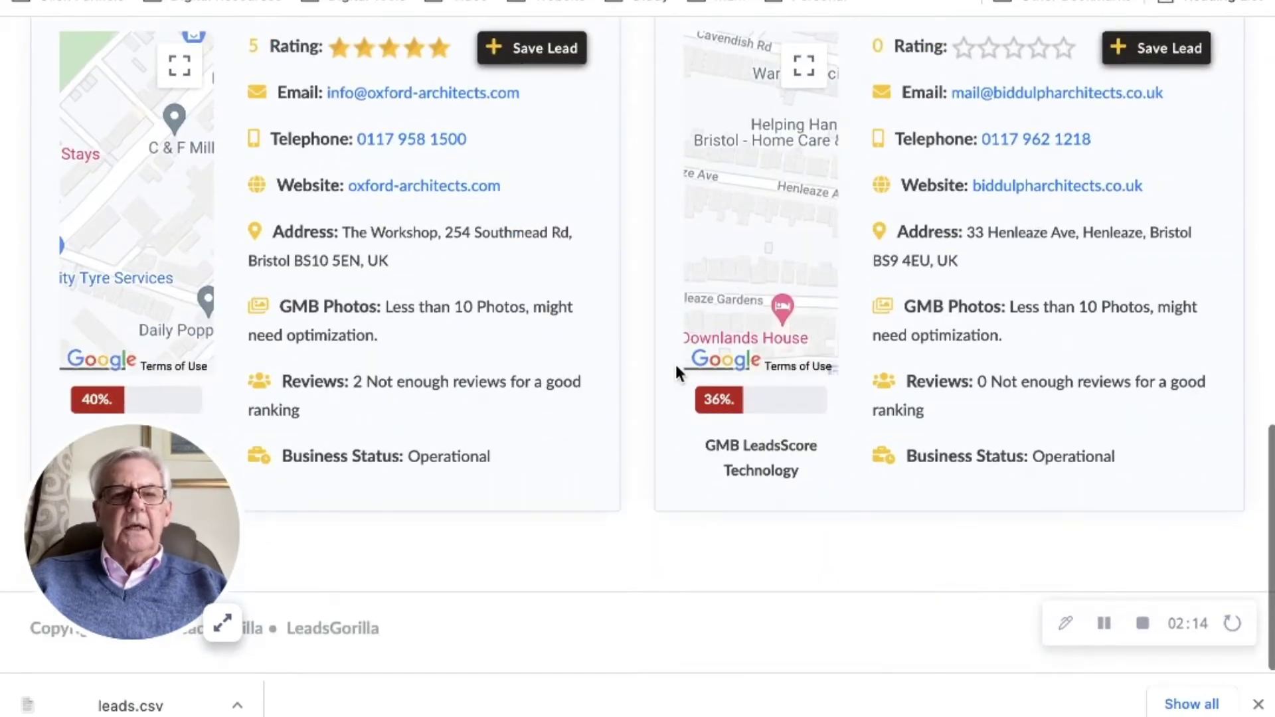
scroll(676, 366, up, 3)
scroll(676, 367, up, 2)
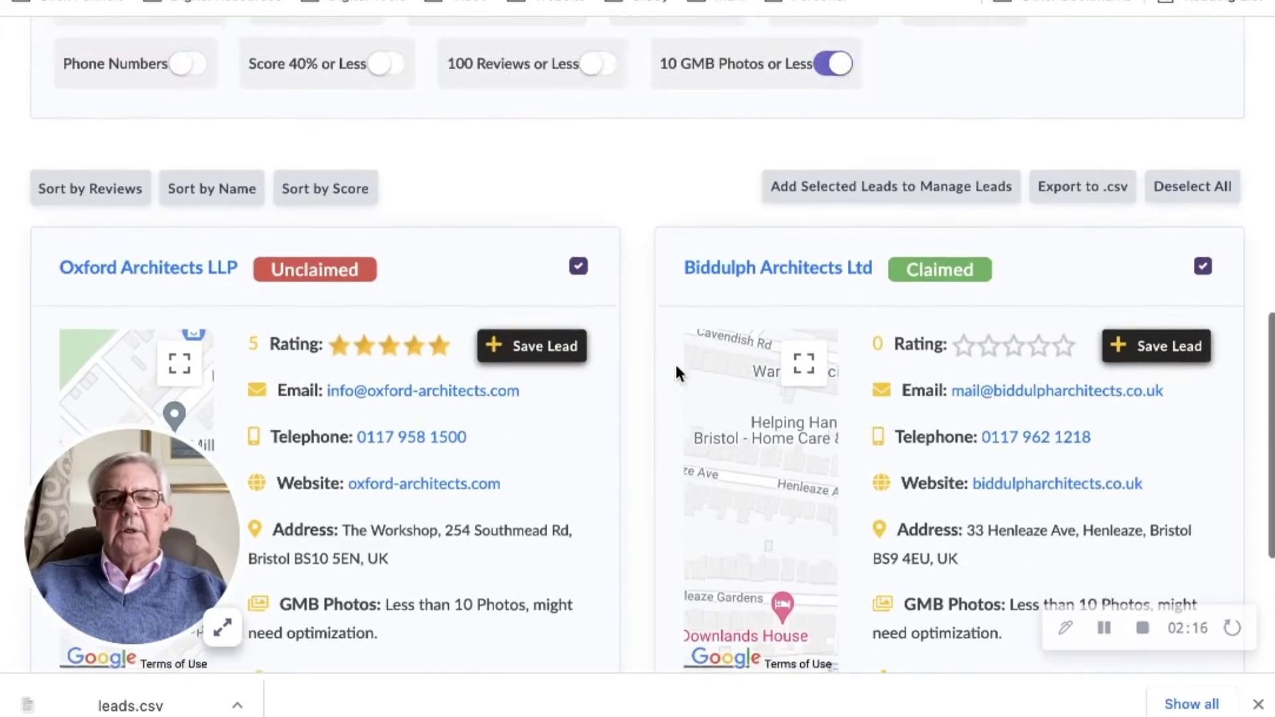
scroll(677, 367, down, 4)
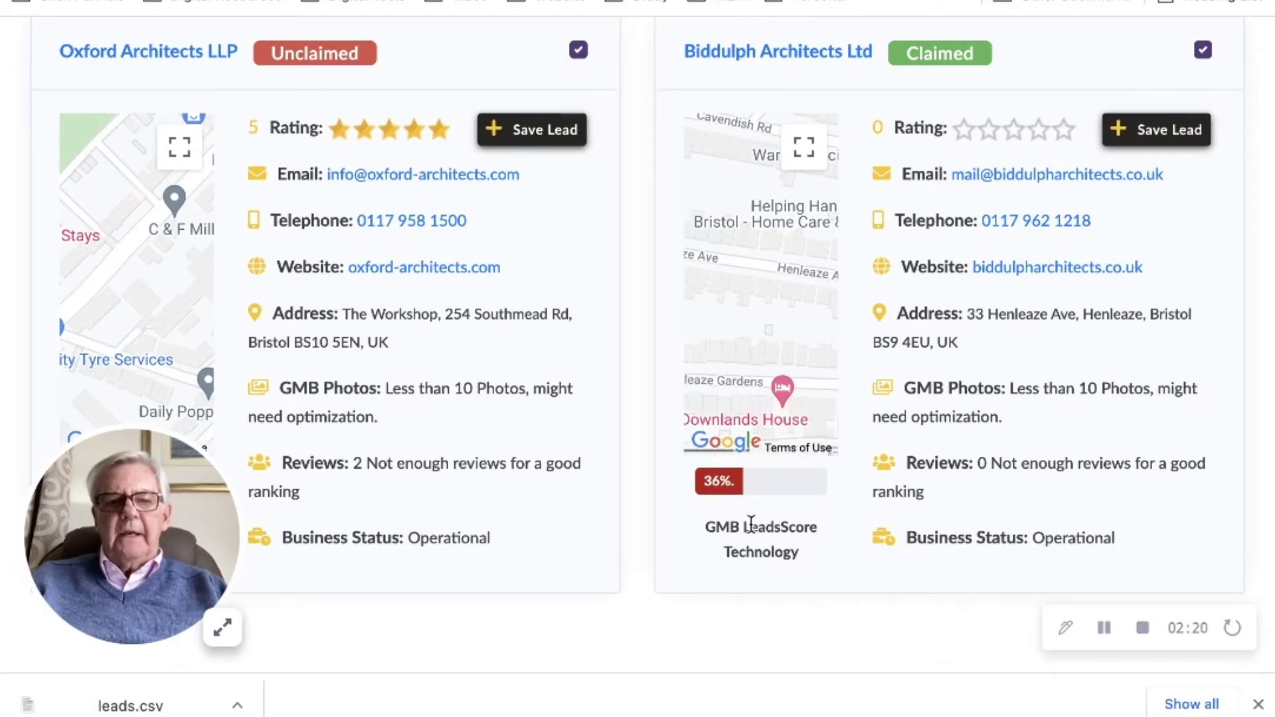
scroll(753, 531, down, 1)
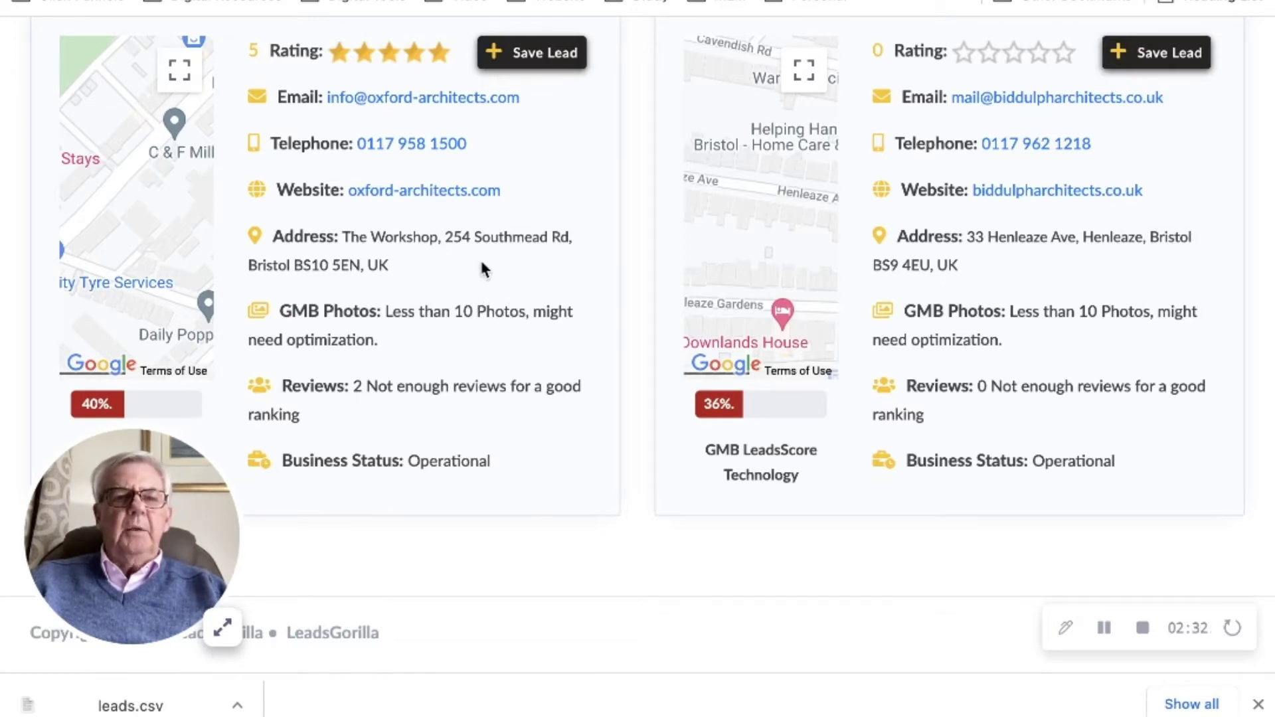
scroll(483, 266, up, 1)
scroll(483, 269, up, 3)
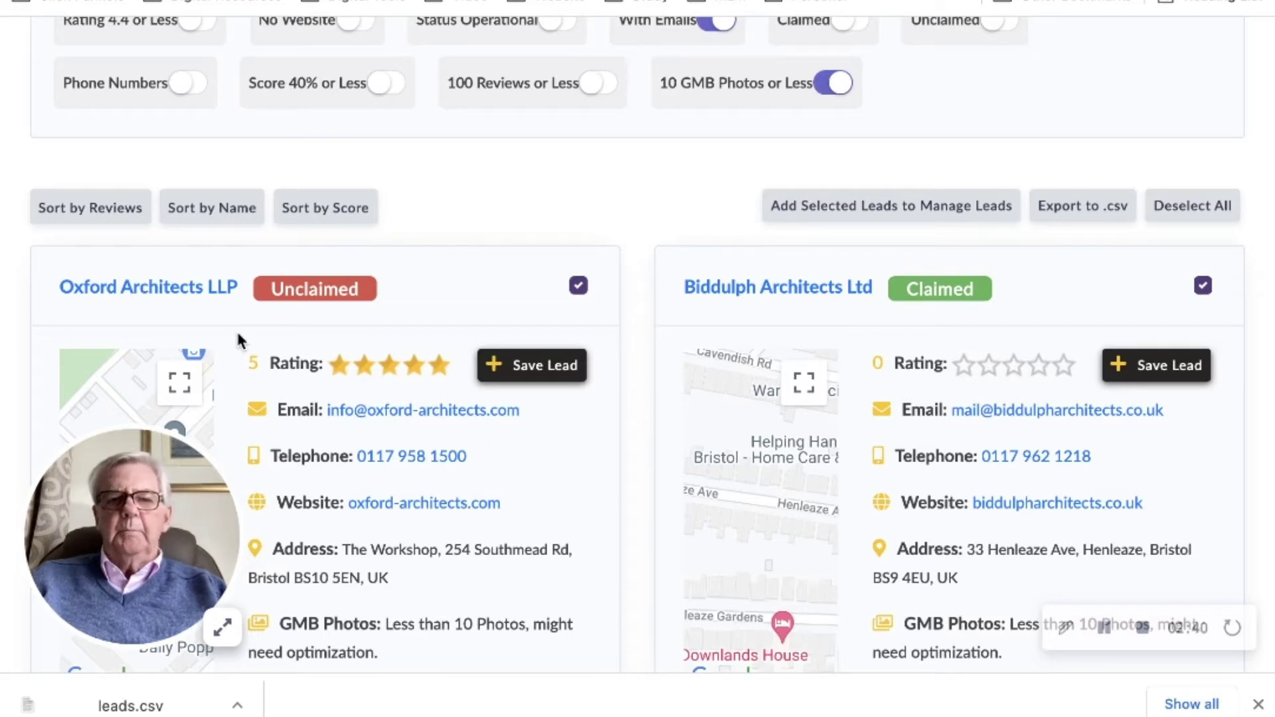
Turn off the email filter while keeping the 10 GMB Photos or Less filter active
scroll(555, 285, up, 2)
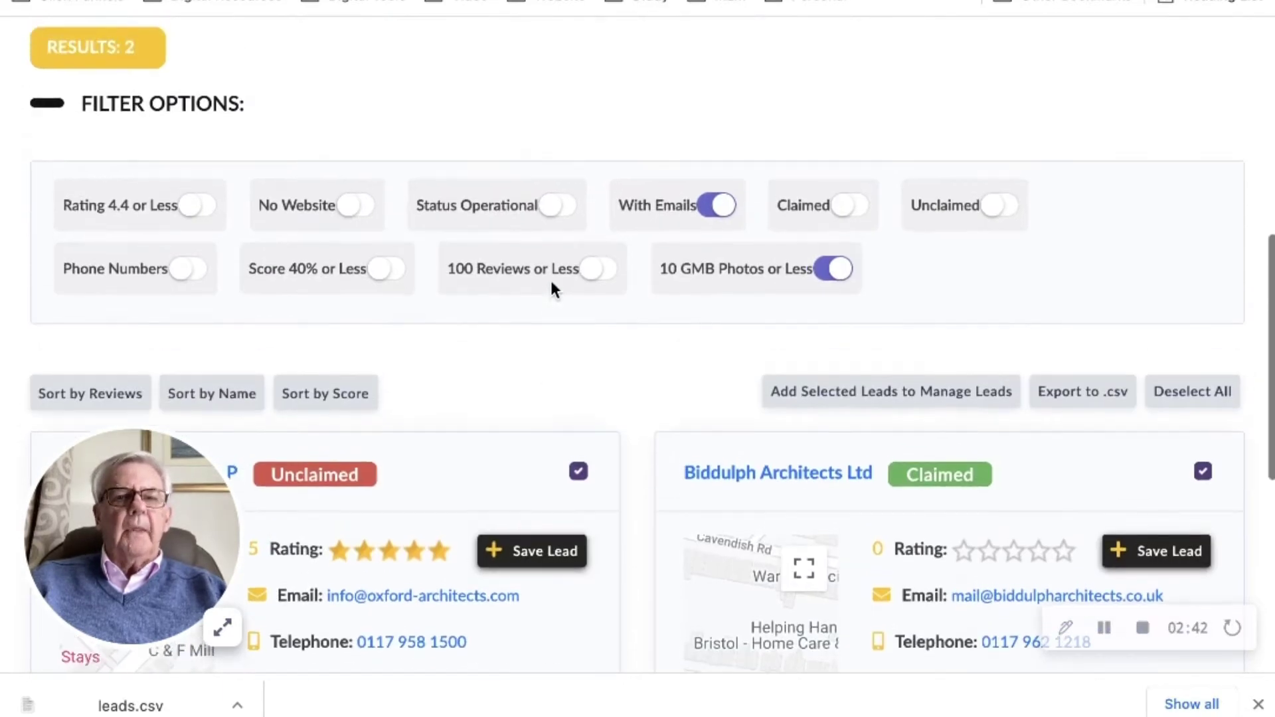
click(696, 208)
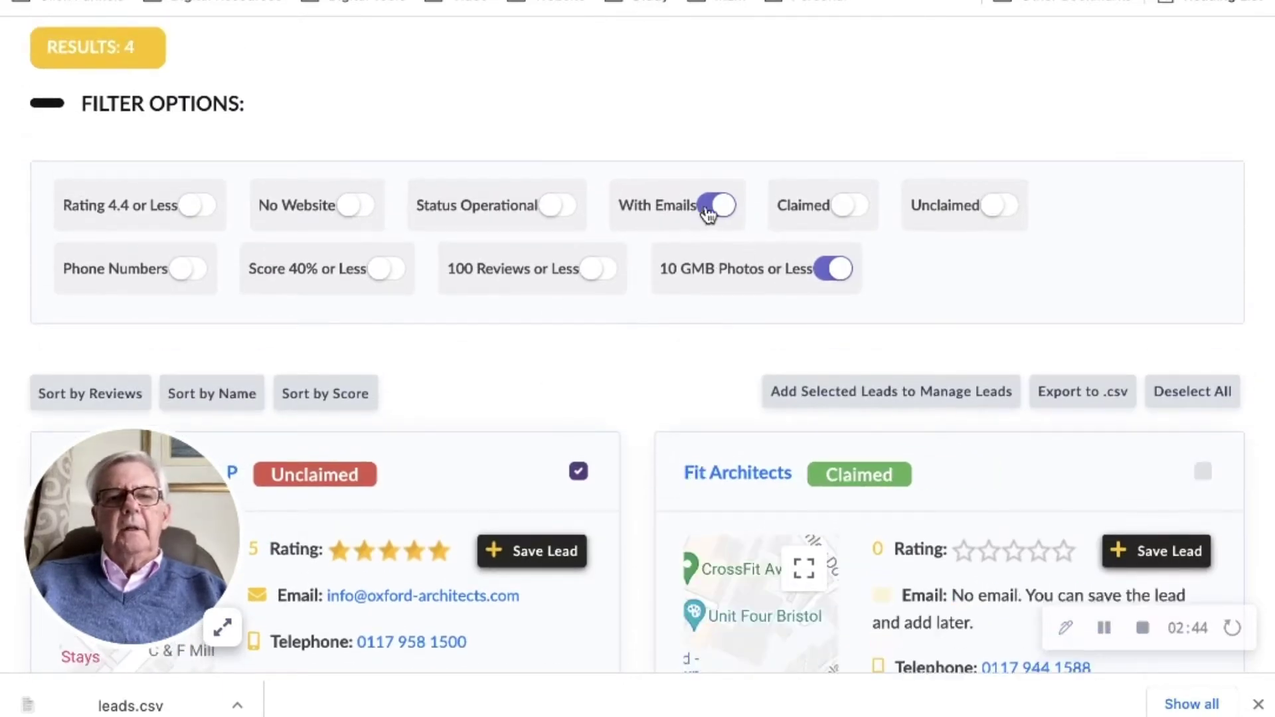
Examine the emails, GMB photos, reviews and LeadsScores of the architect leads matching the 10 GMB Photos or Less filter
scroll(679, 392, down, 8)
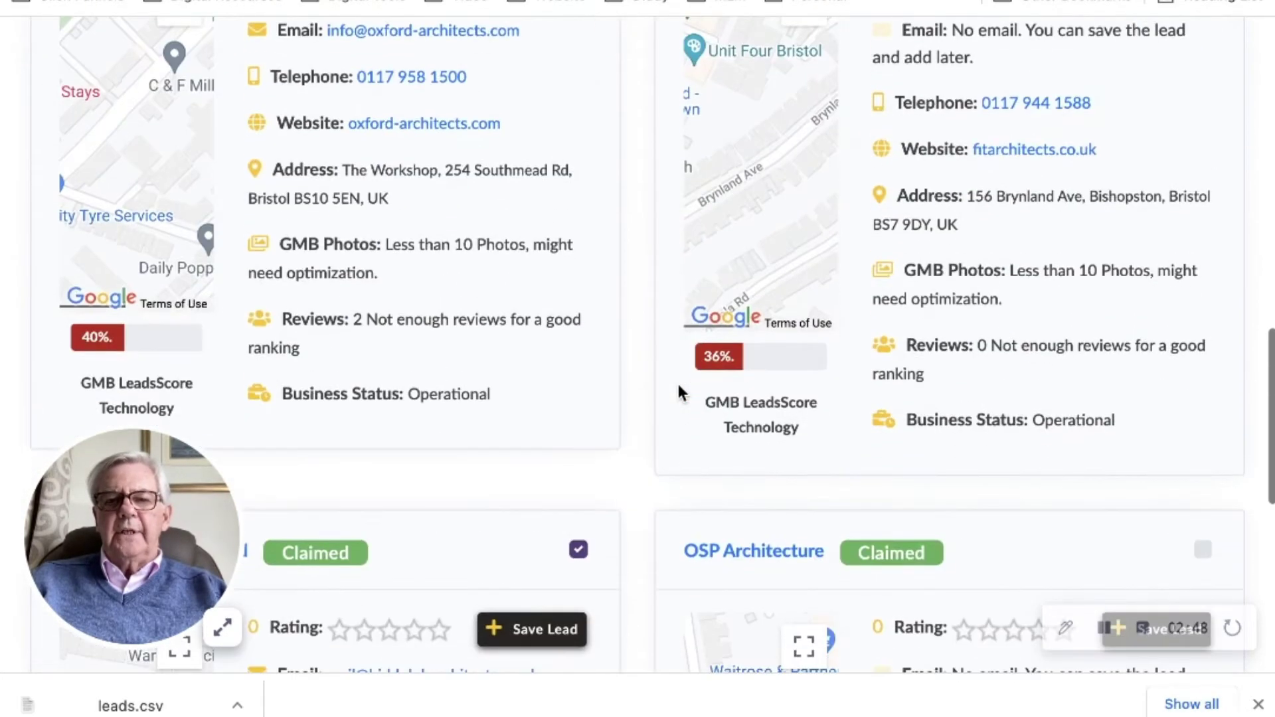
scroll(678, 392, down, 6)
scroll(679, 385, down, 3)
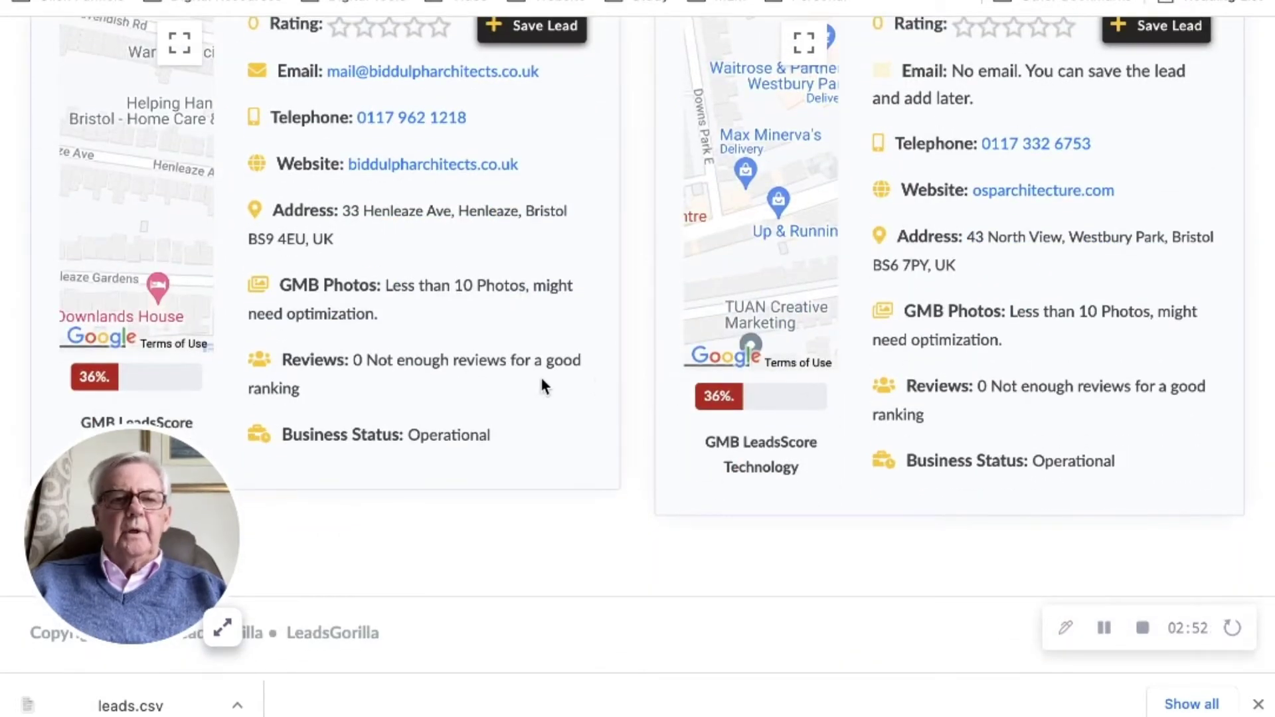
scroll(542, 385, up, 8)
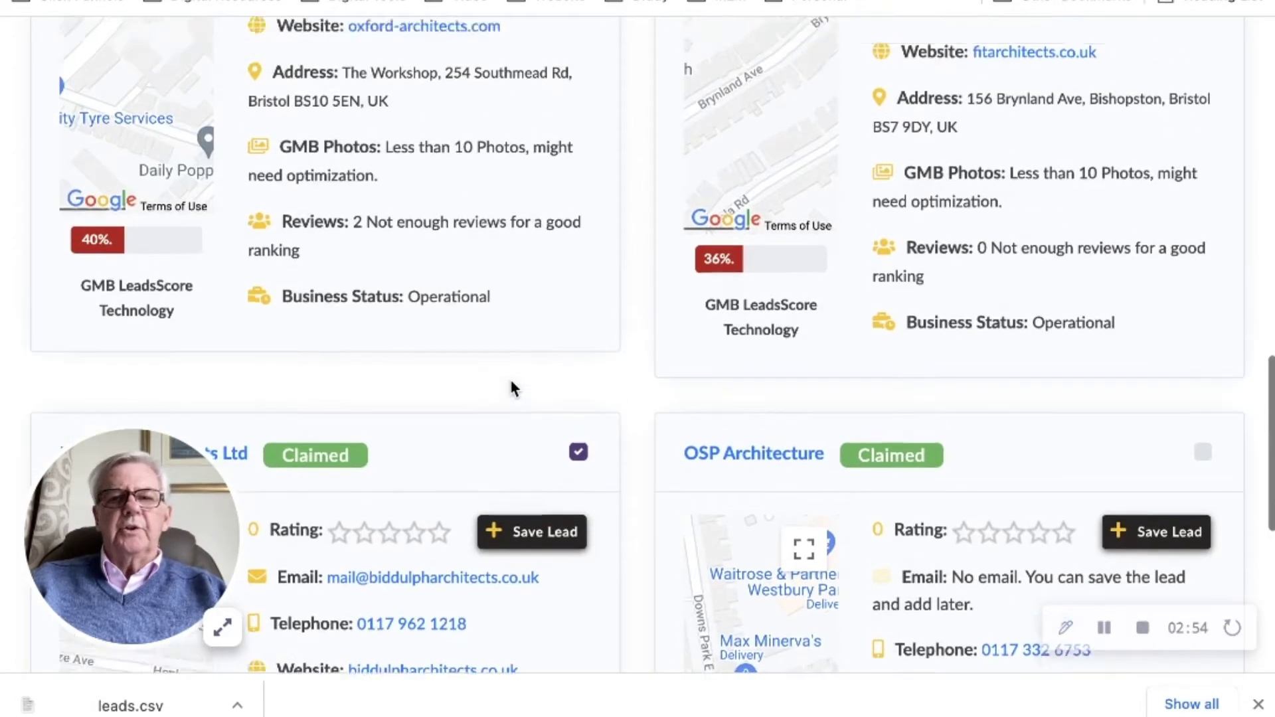
scroll(511, 388, up, 6)
scroll(511, 389, down, 2)
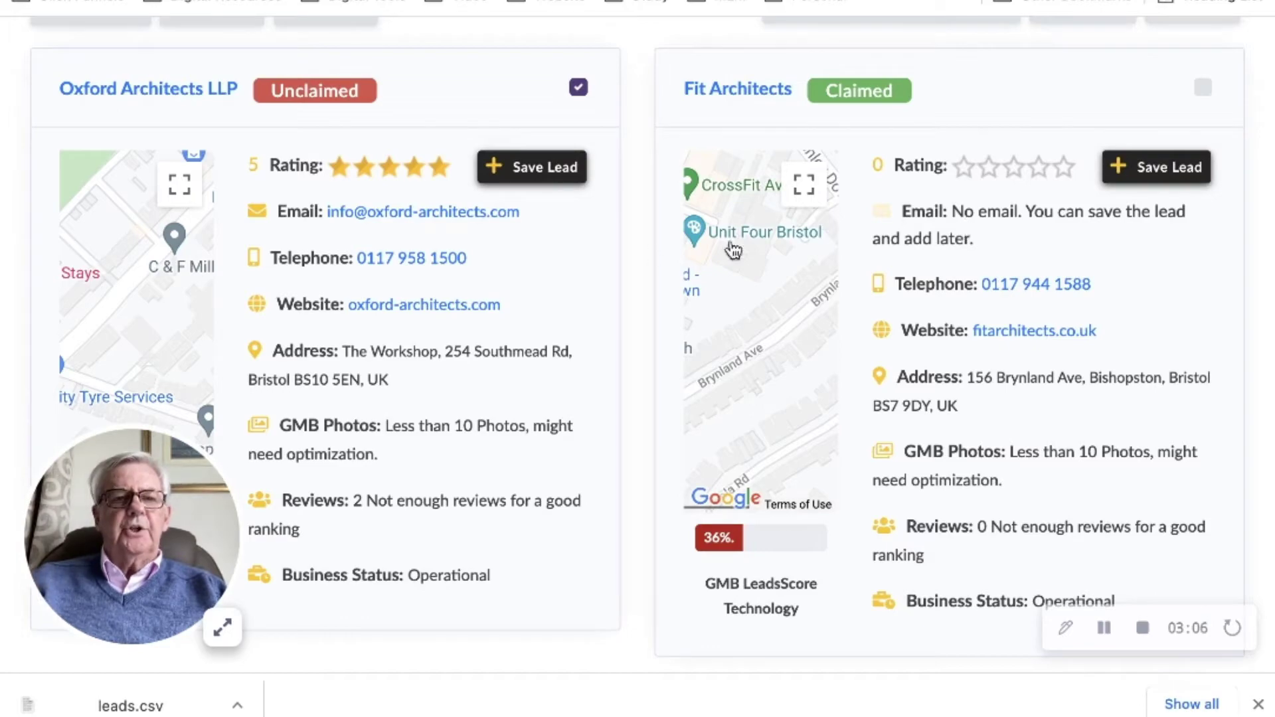
scroll(444, 226, down, 4)
scroll(444, 229, down, 5)
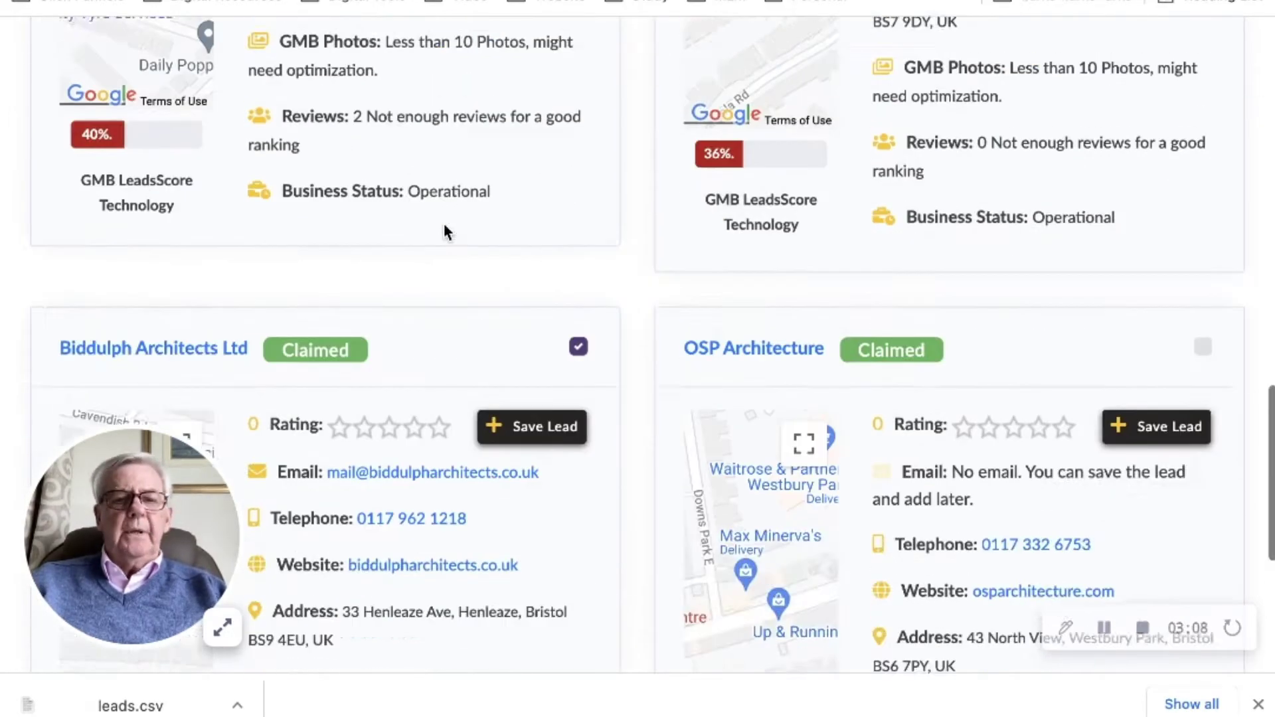
scroll(445, 238, up, 15)
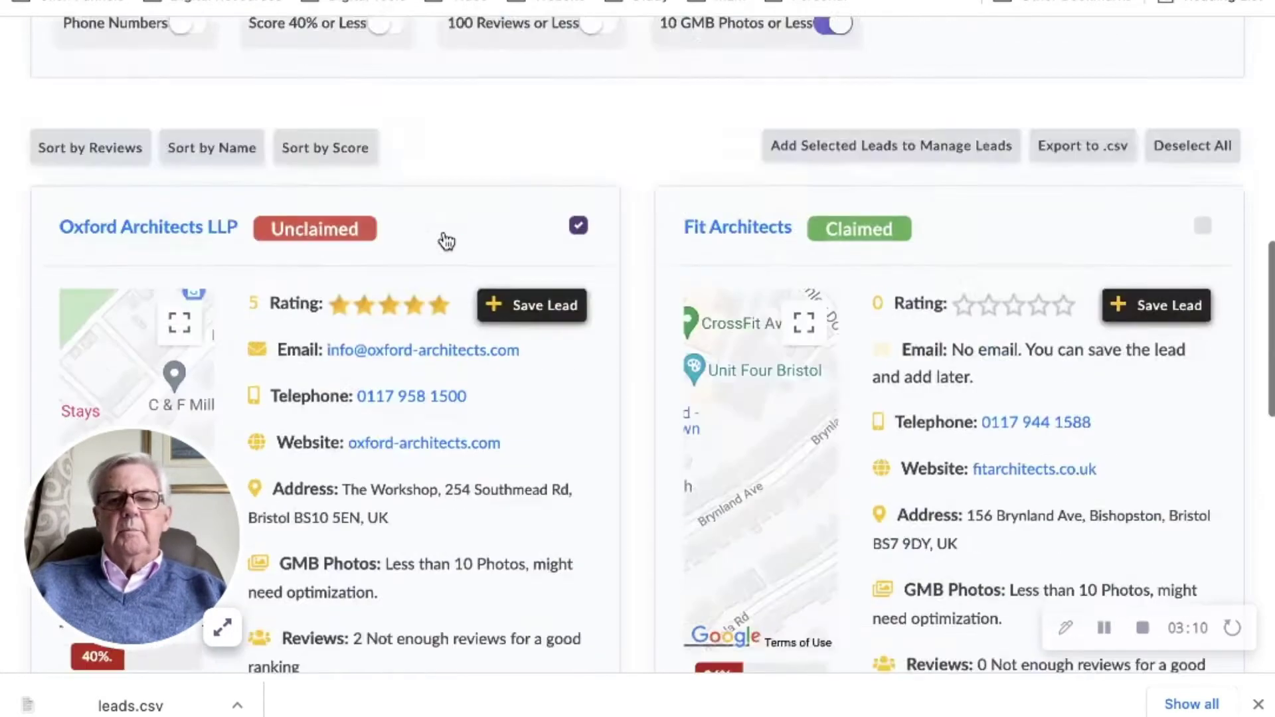
scroll(444, 231, down, 1)
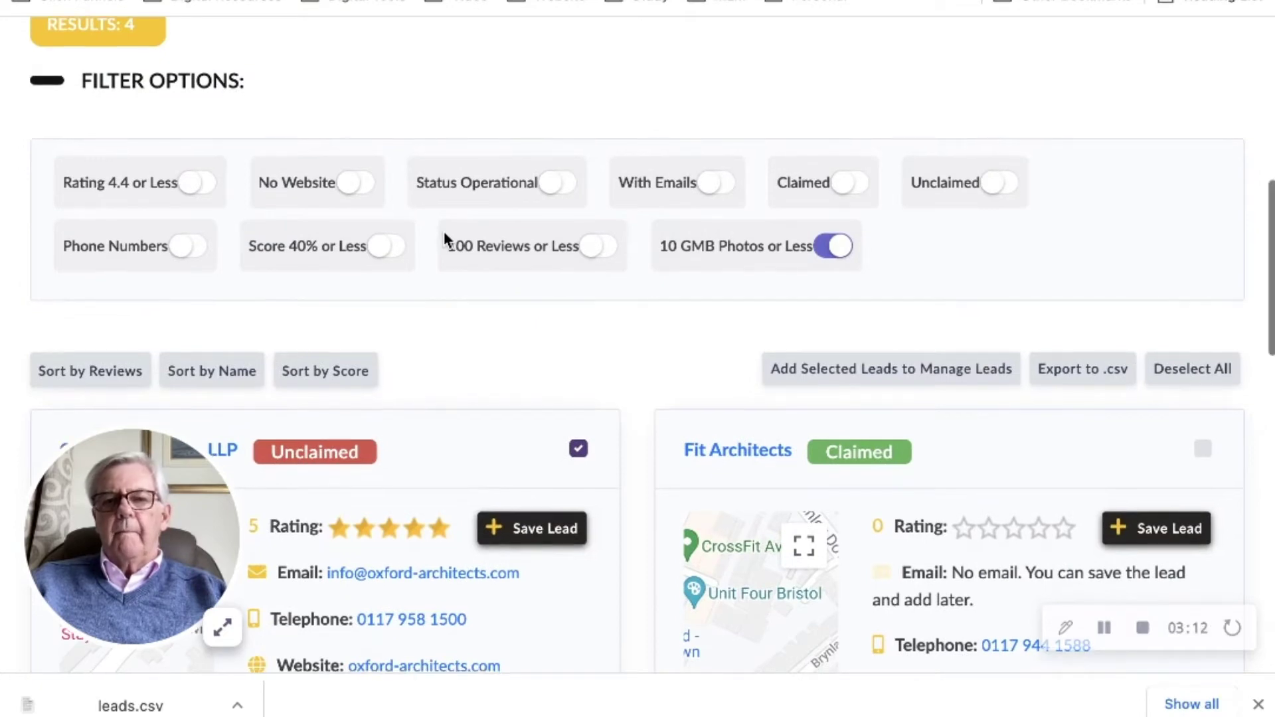
scroll(444, 231, down, 1)
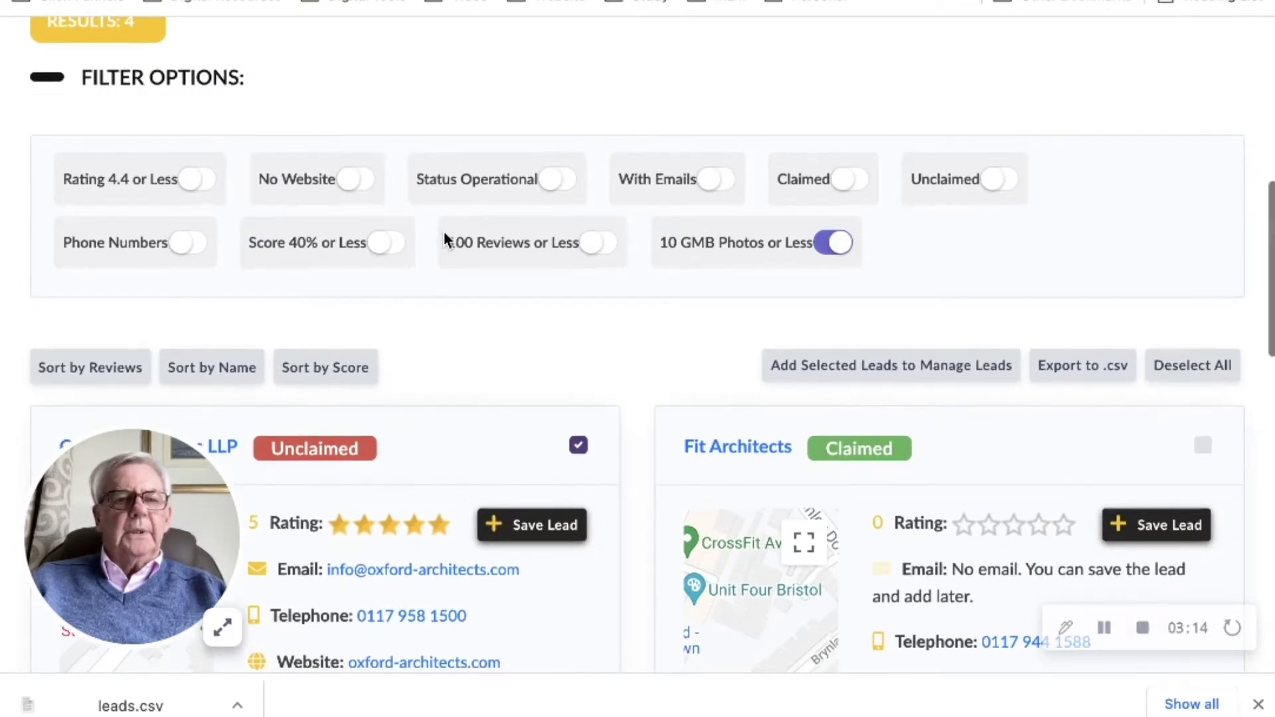
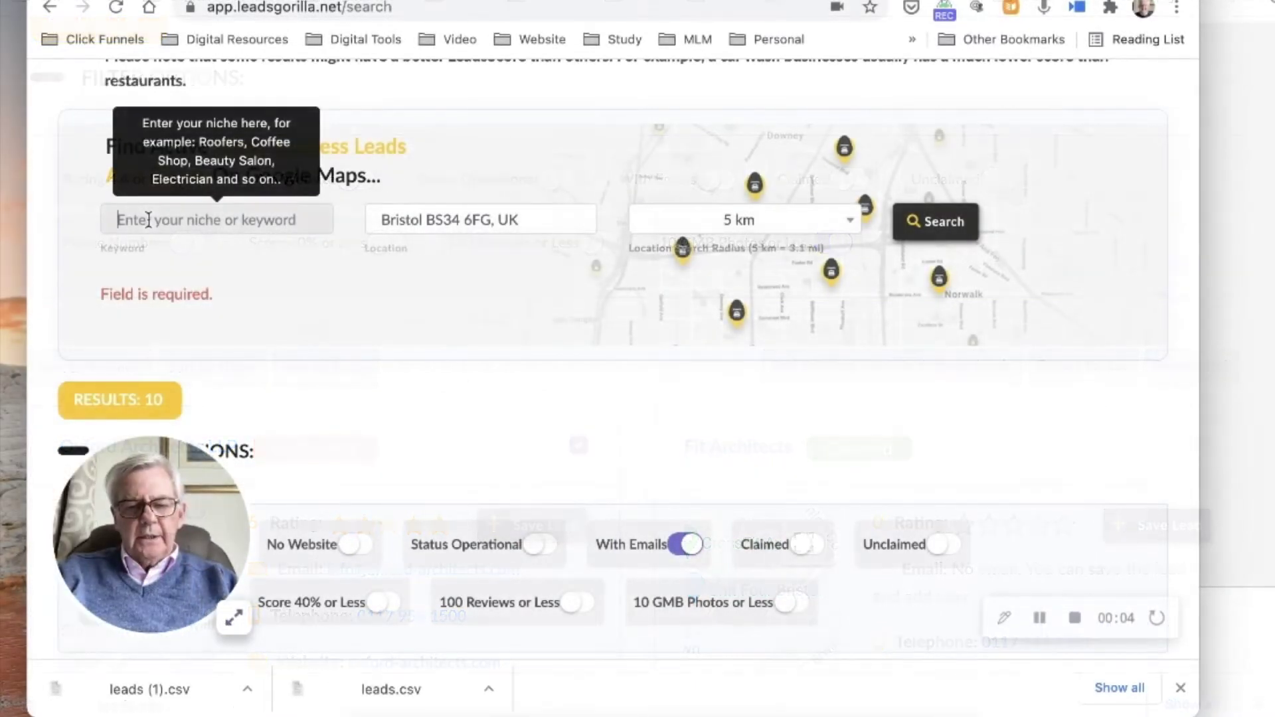
Search for "Marketing" business leads within 5 km of the Bristol postcode
text(Marketing)
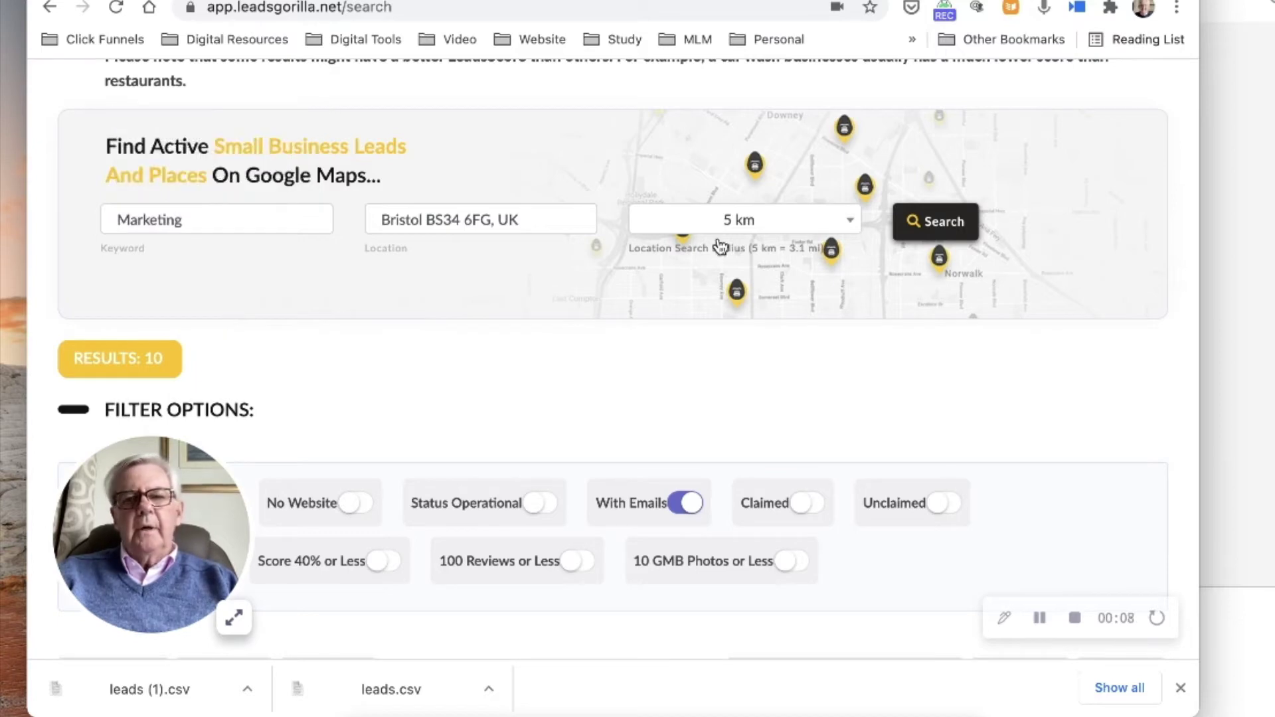
click(938, 222)
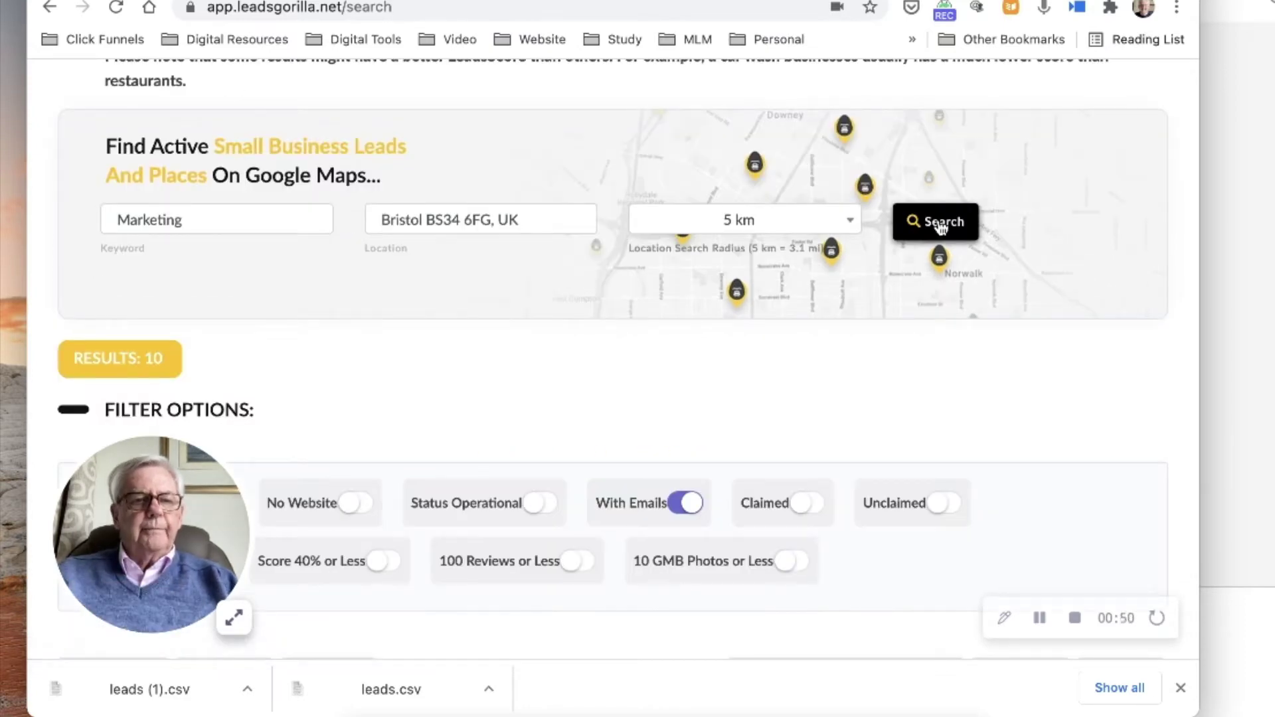
Review the first batch of marketing leads with emails and load more leads at the end of the list
scroll(767, 410, down, 10)
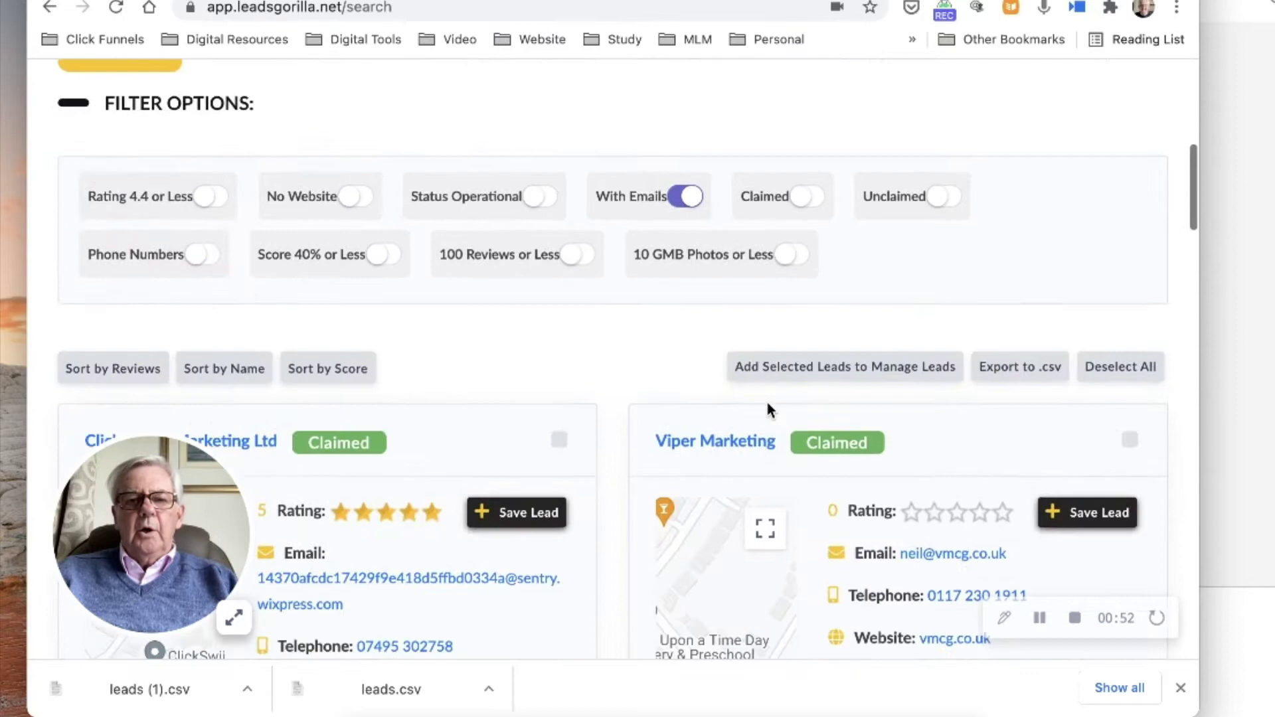
scroll(767, 402, down, 9)
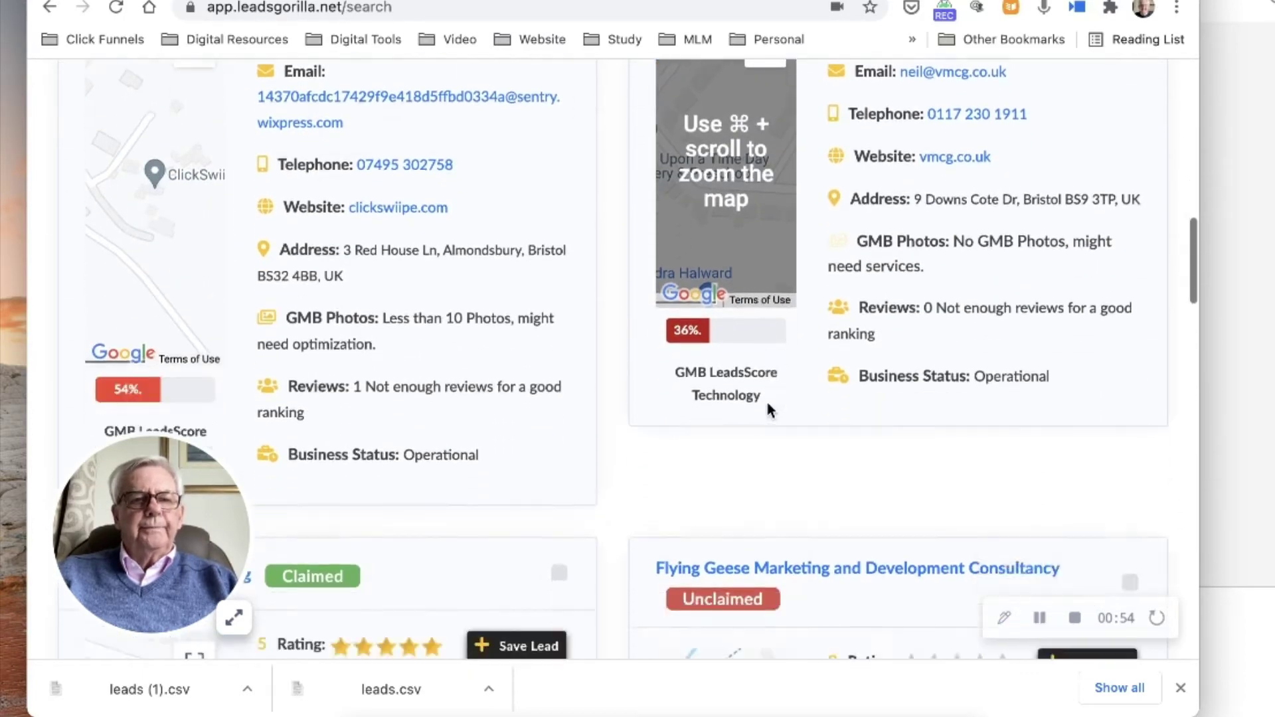
scroll(768, 402, down, 11)
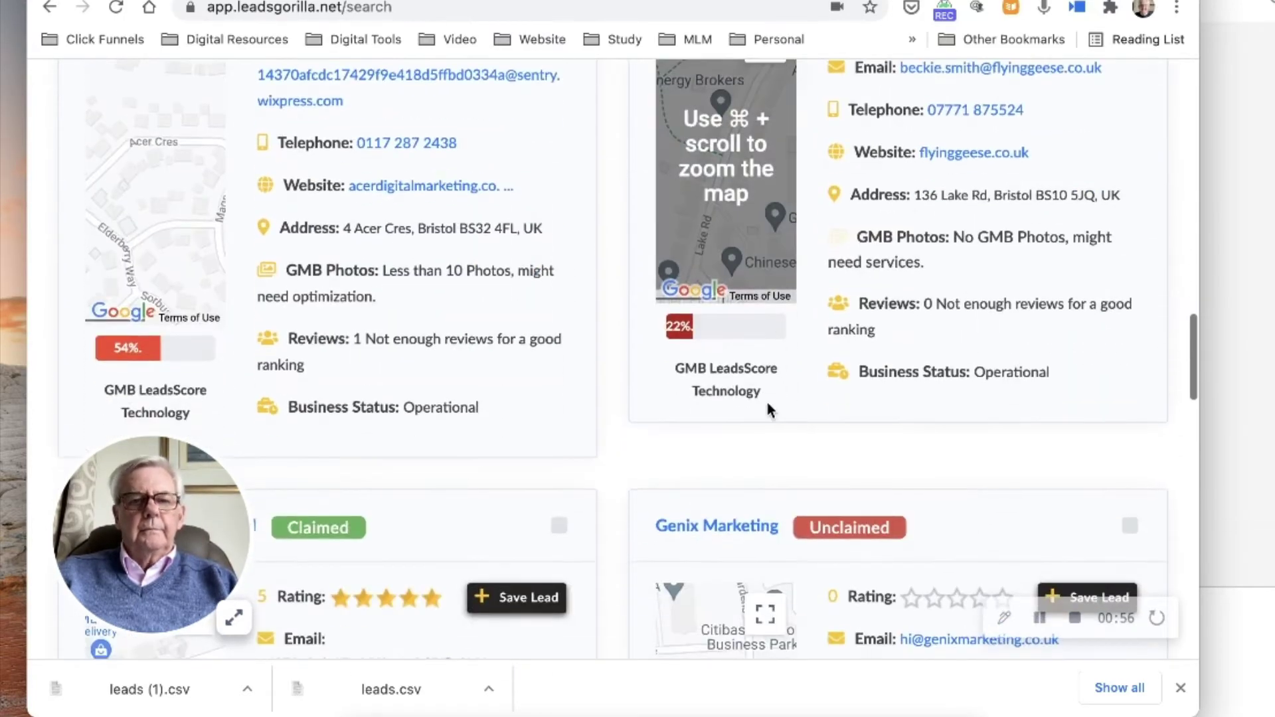
scroll(767, 410, down, 15)
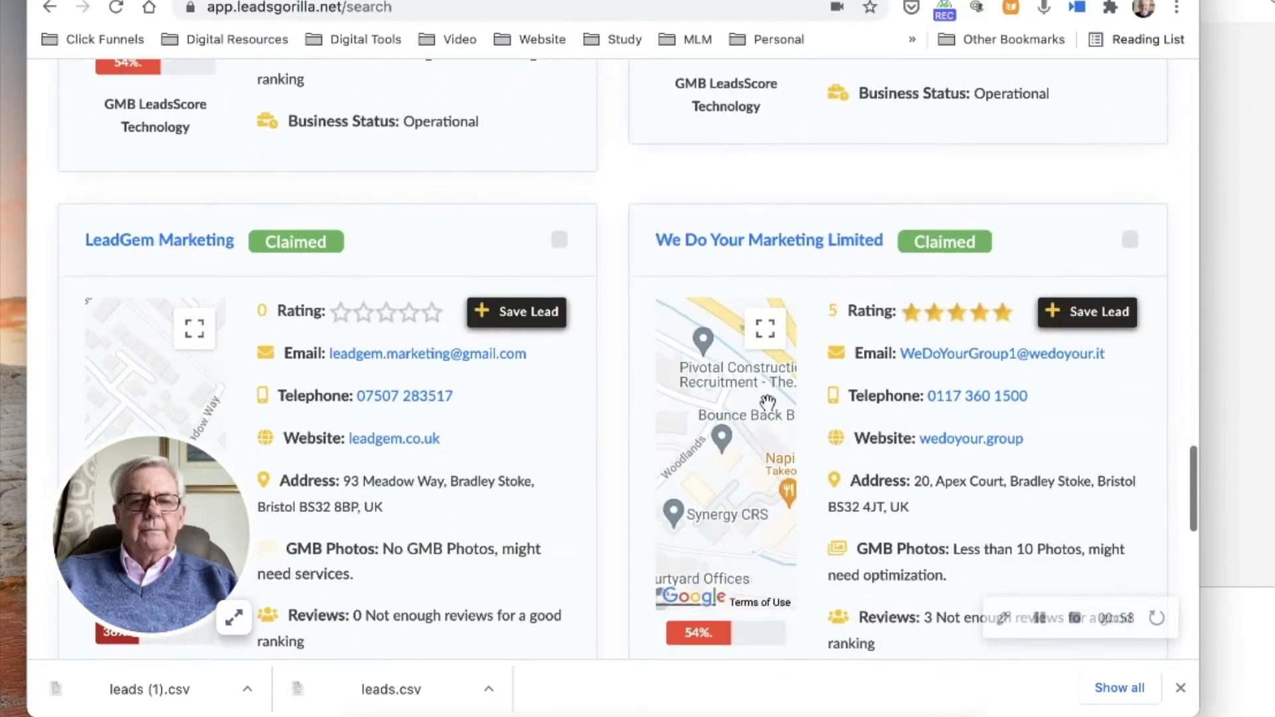
scroll(771, 411, down, 1)
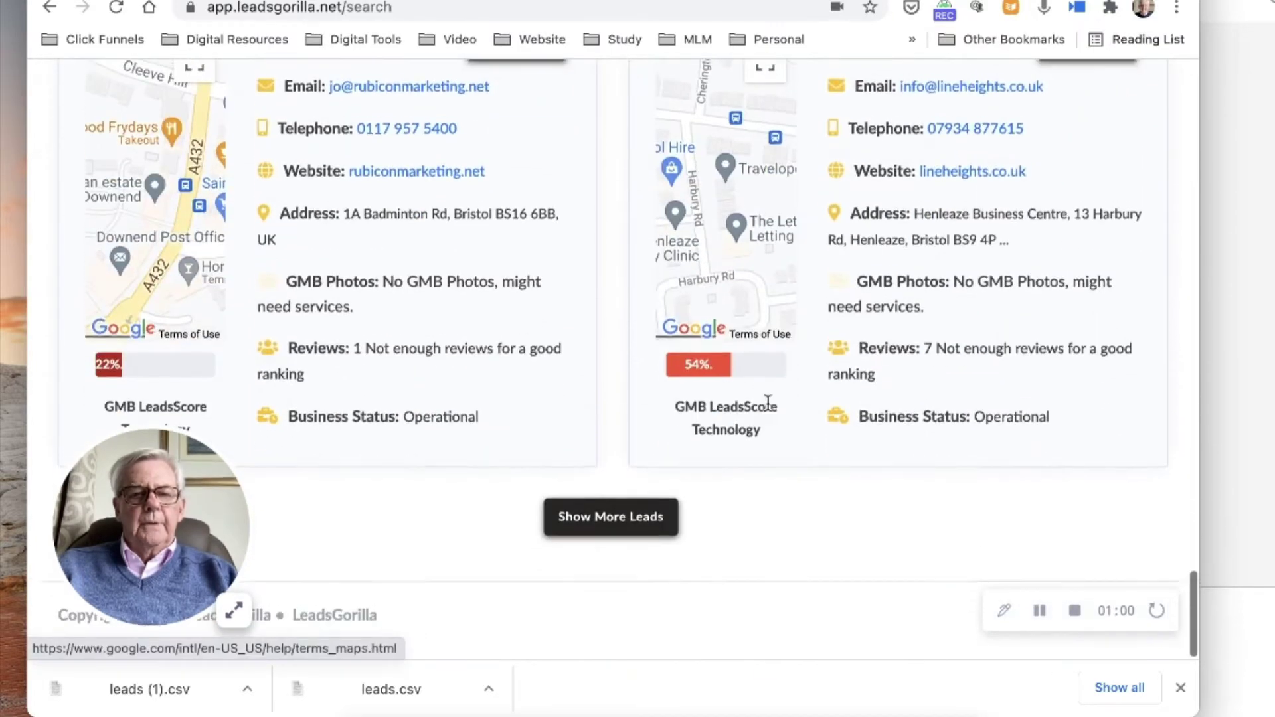
click(611, 525)
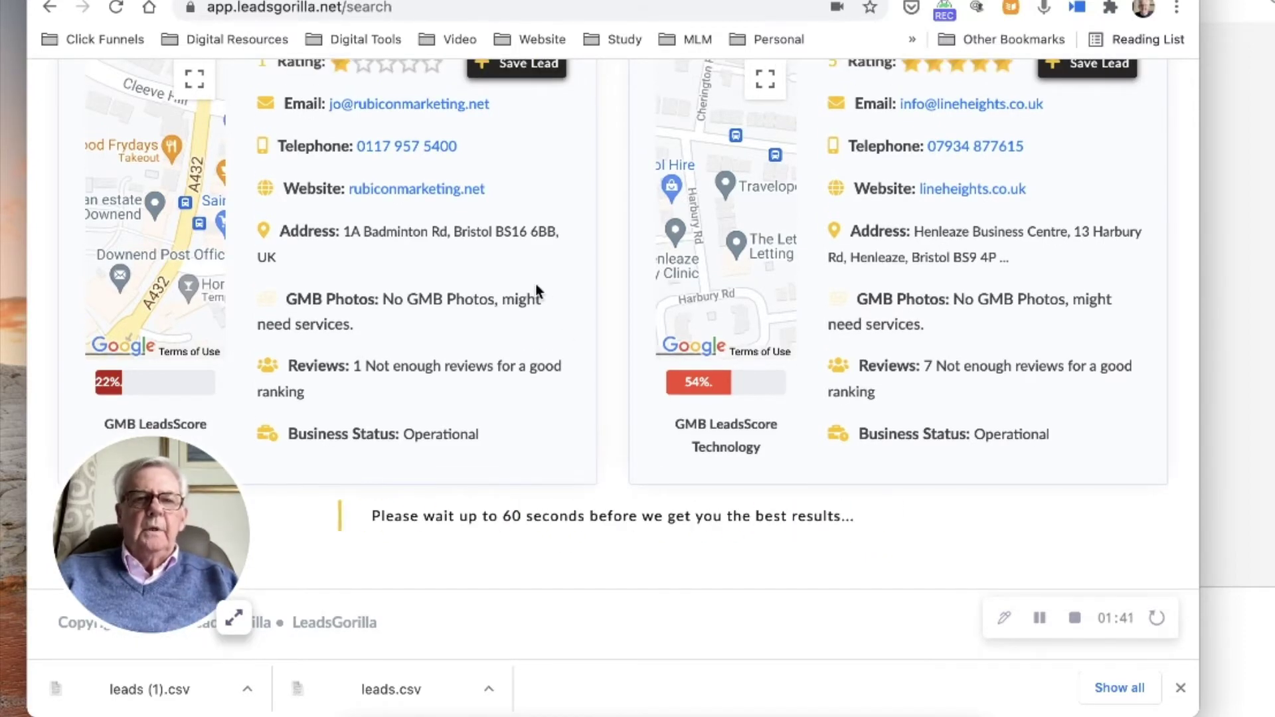
Look through the newly added marketing leads and request a further batch
scroll(535, 285, up, 3)
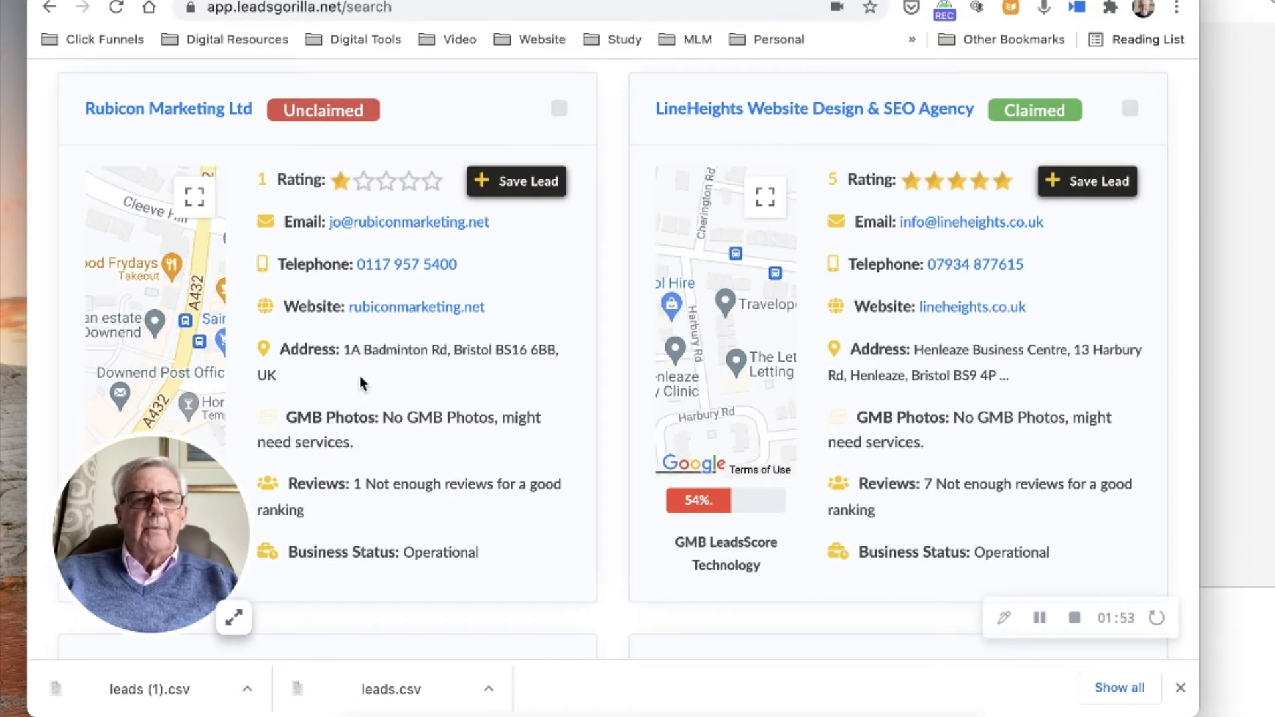
scroll(360, 376, down, 3)
scroll(360, 384, down, 13)
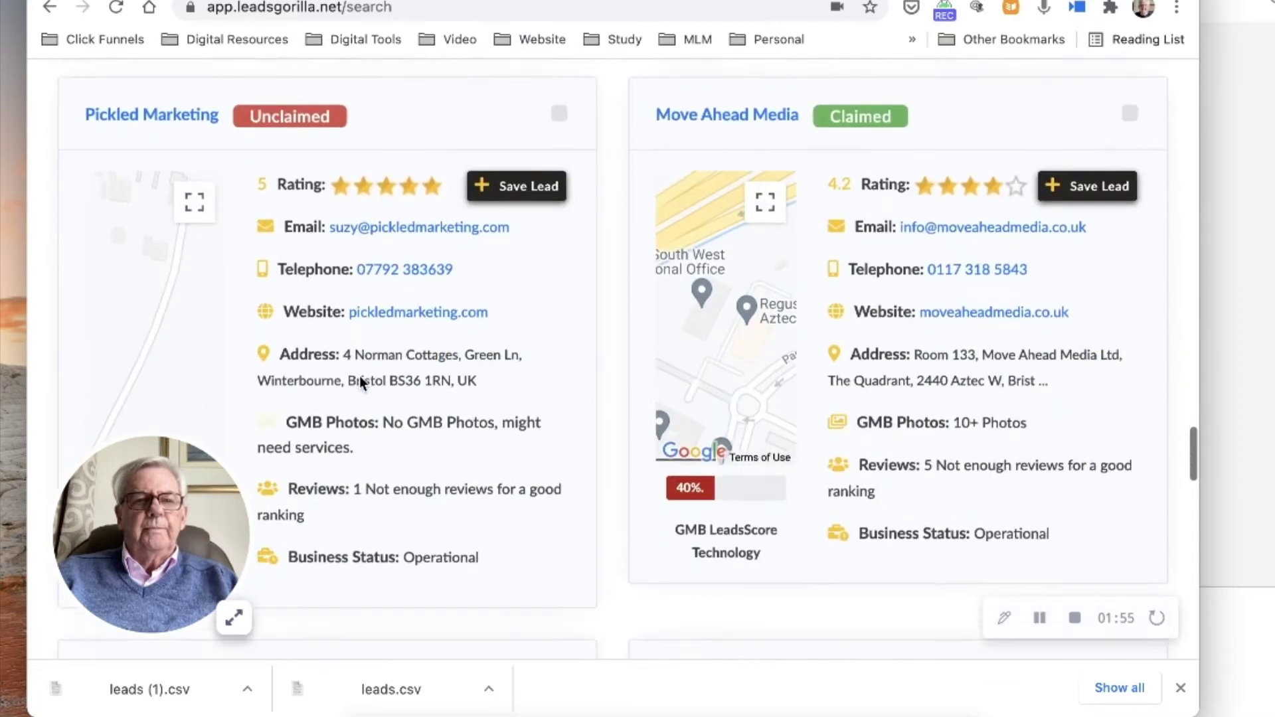
scroll(360, 384, down, 20)
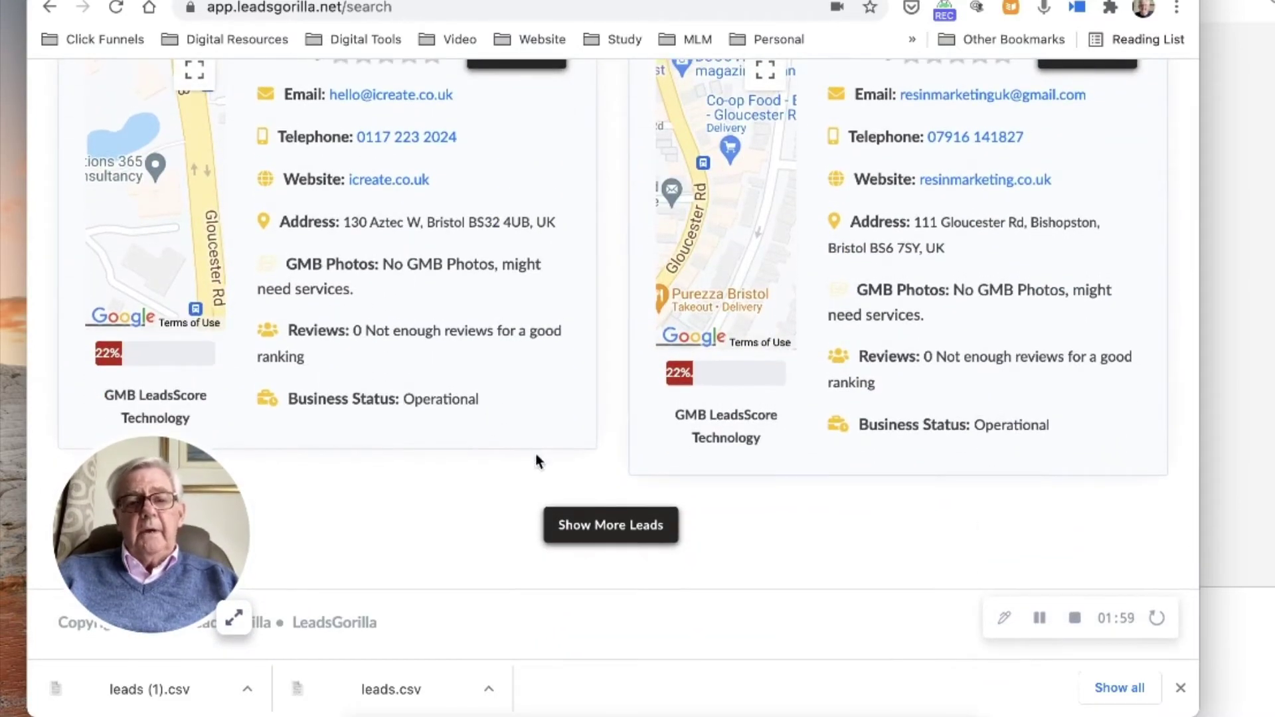
click(601, 527)
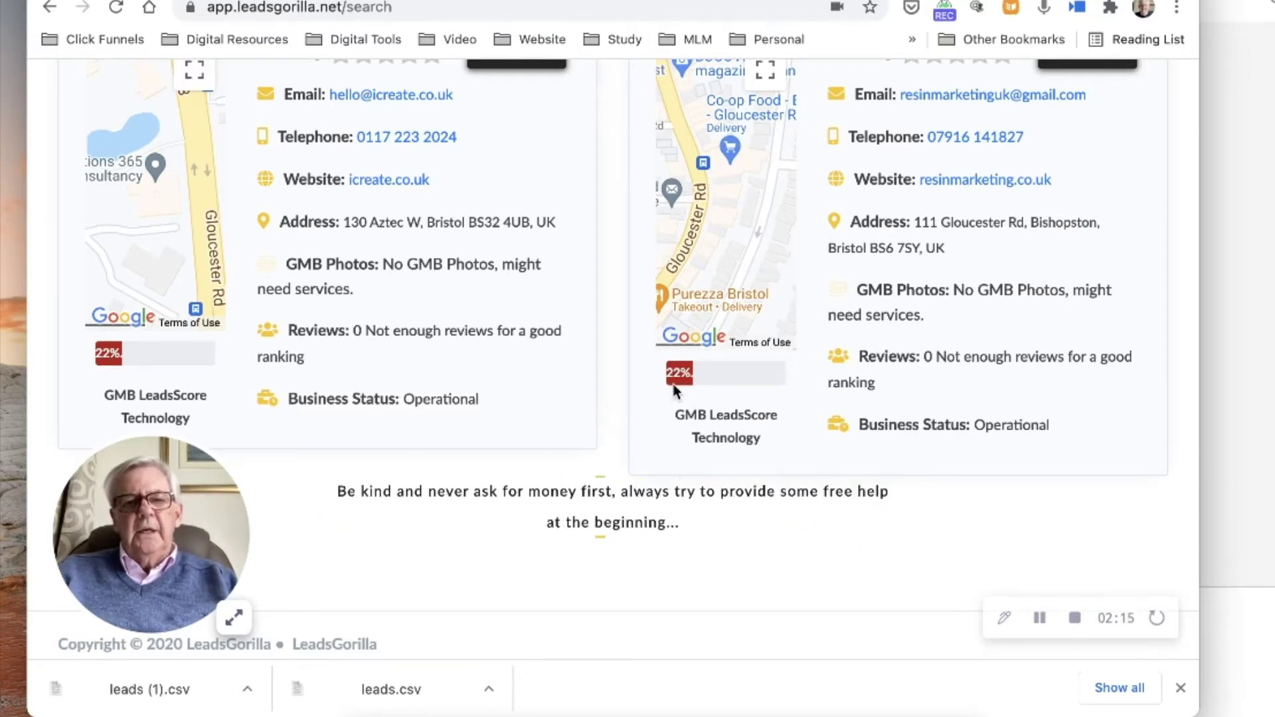
Examine the contact details, claim status and LeadsScores across the expanded marketing leads, and check the total number of results
scroll(717, 382, up, 5)
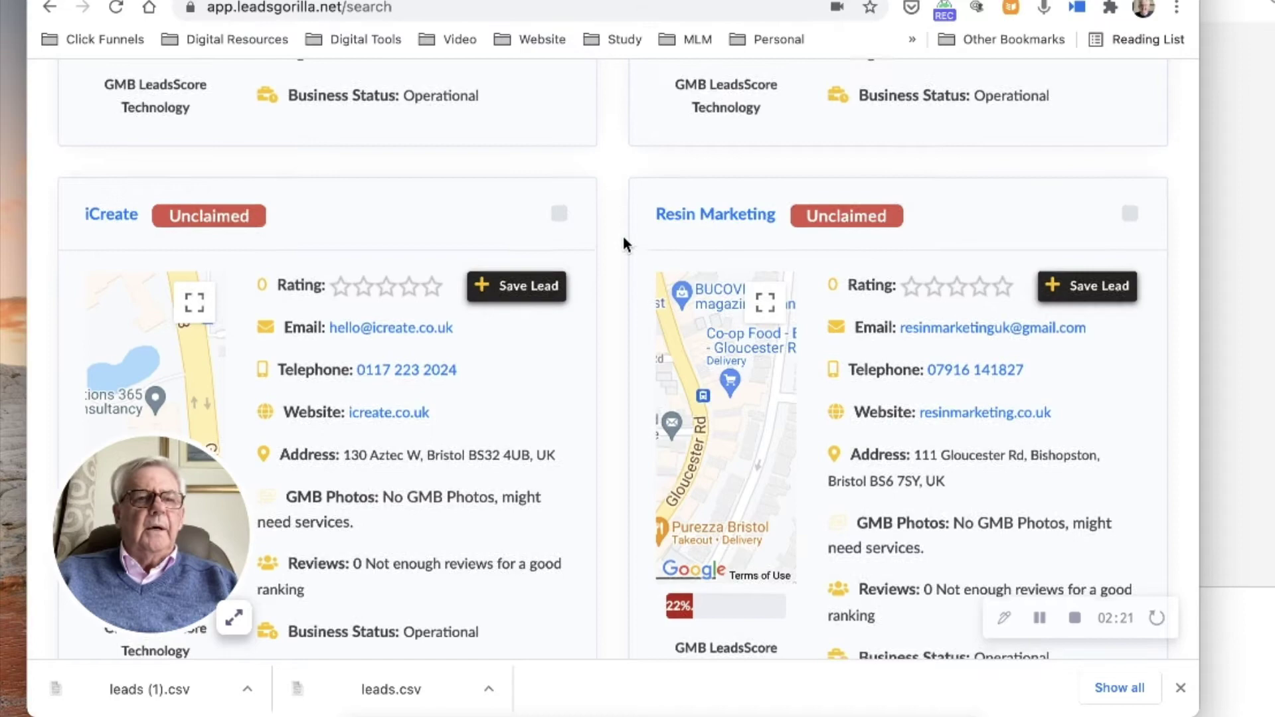
scroll(624, 243, up, 10)
scroll(625, 243, up, 6)
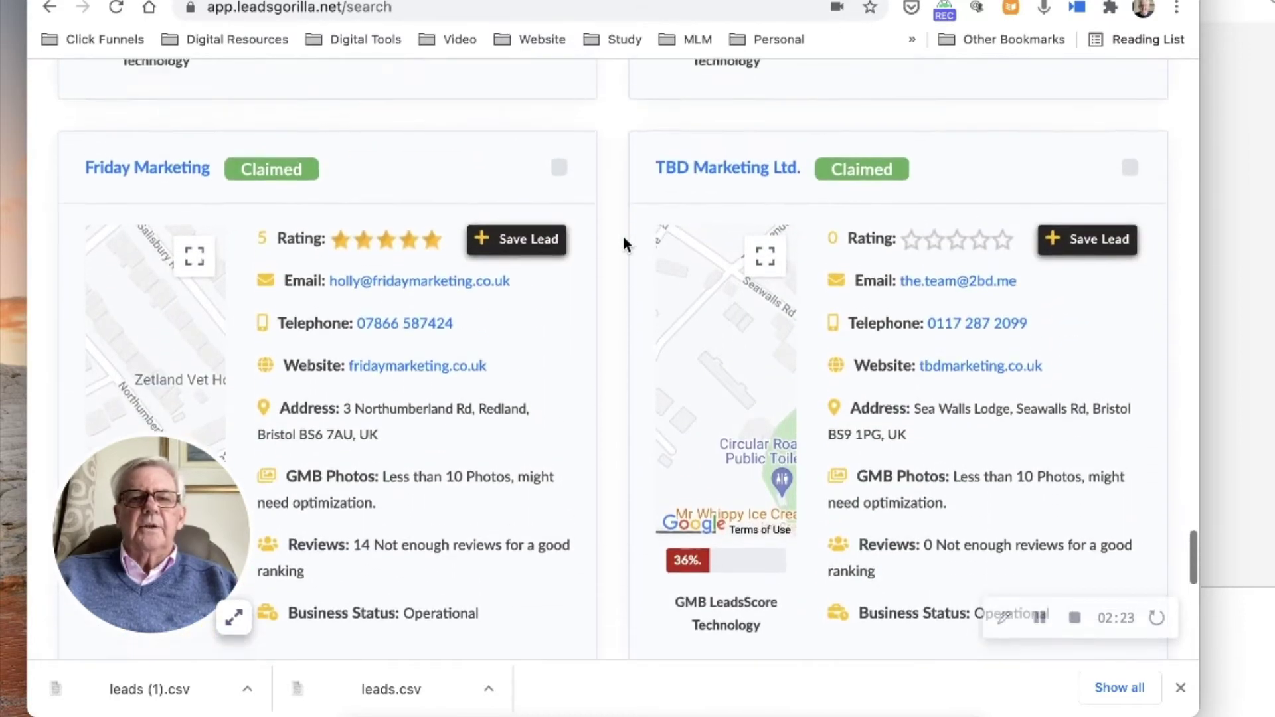
scroll(623, 243, up, 17)
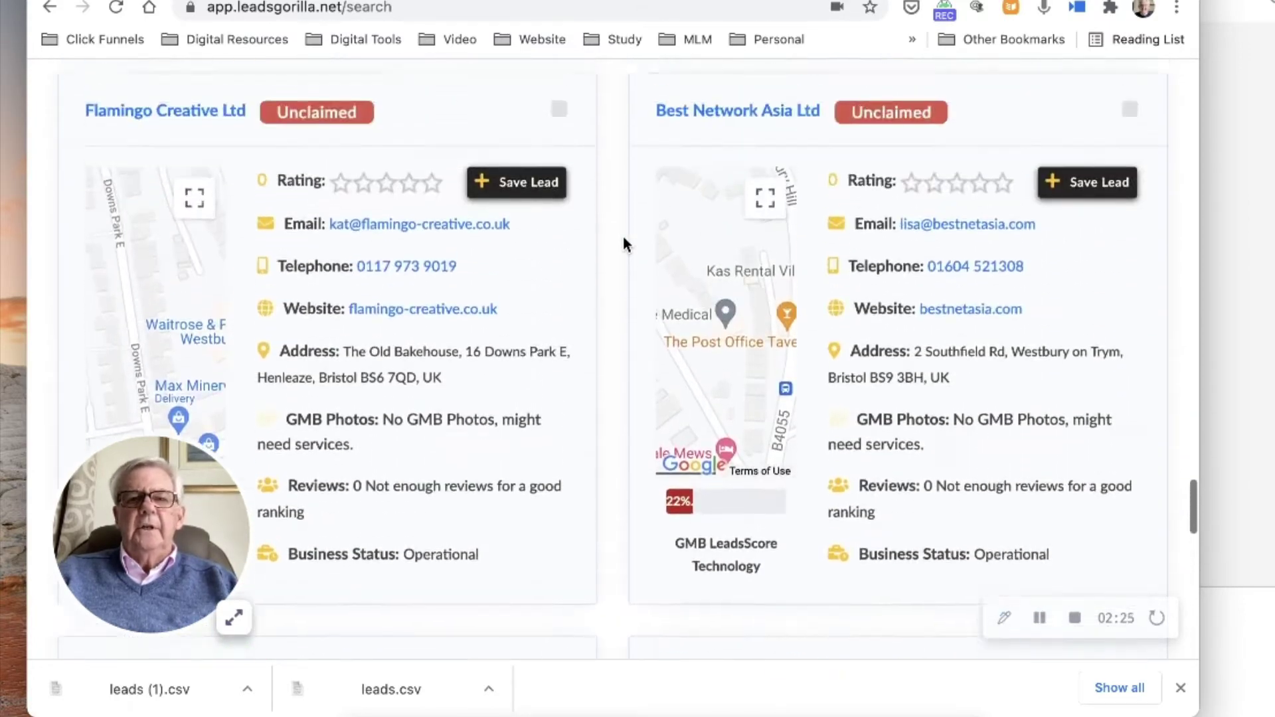
scroll(623, 243, up, 2)
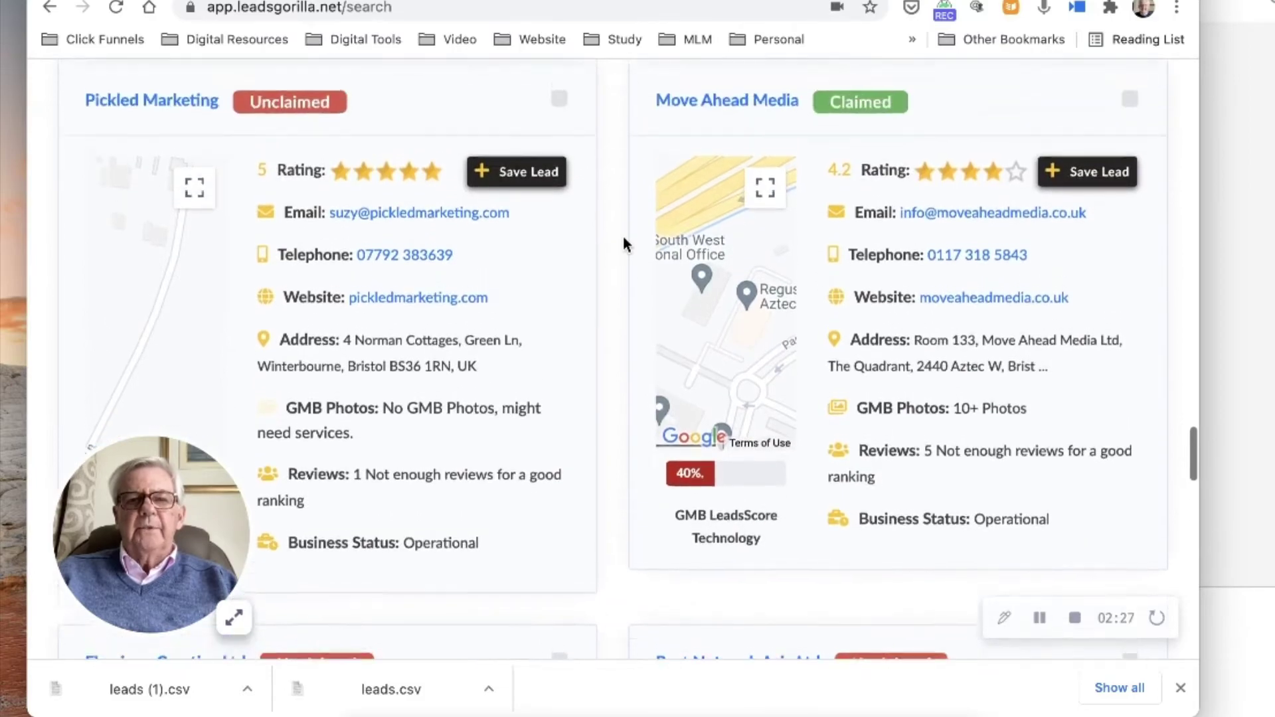
scroll(630, 460, down, 15)
scroll(630, 460, down, 20)
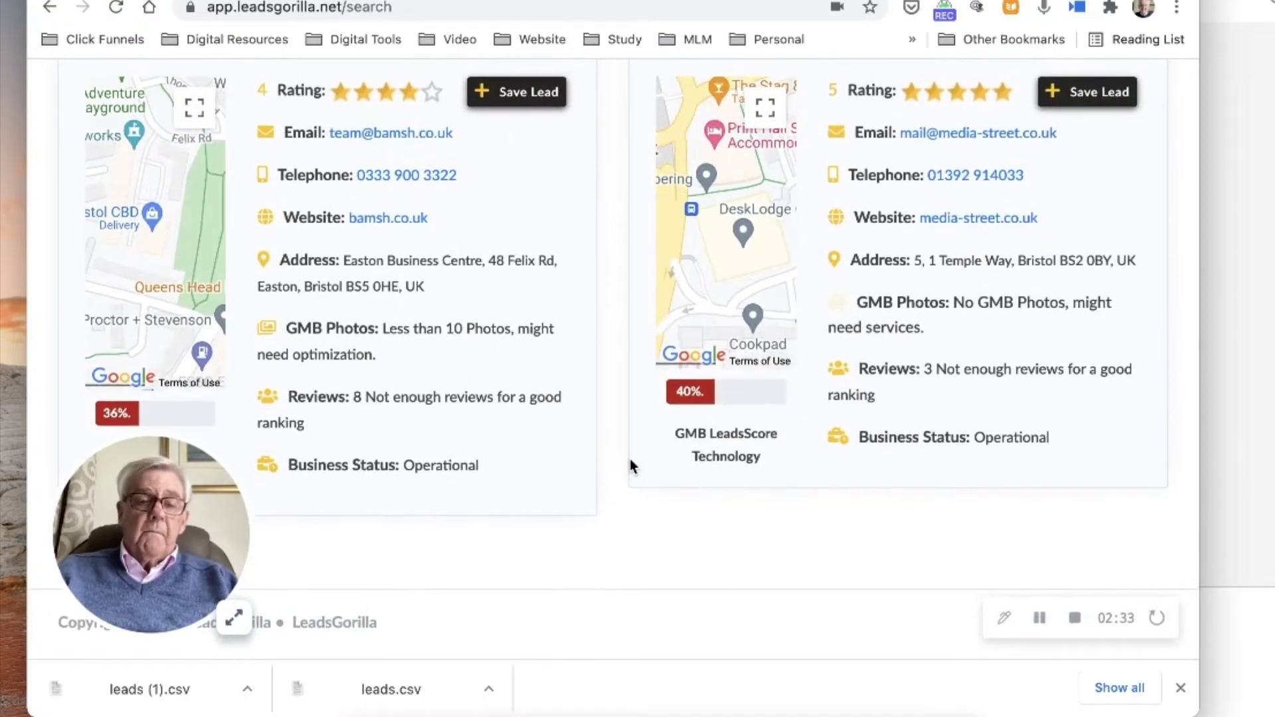
scroll(626, 553, up, 20)
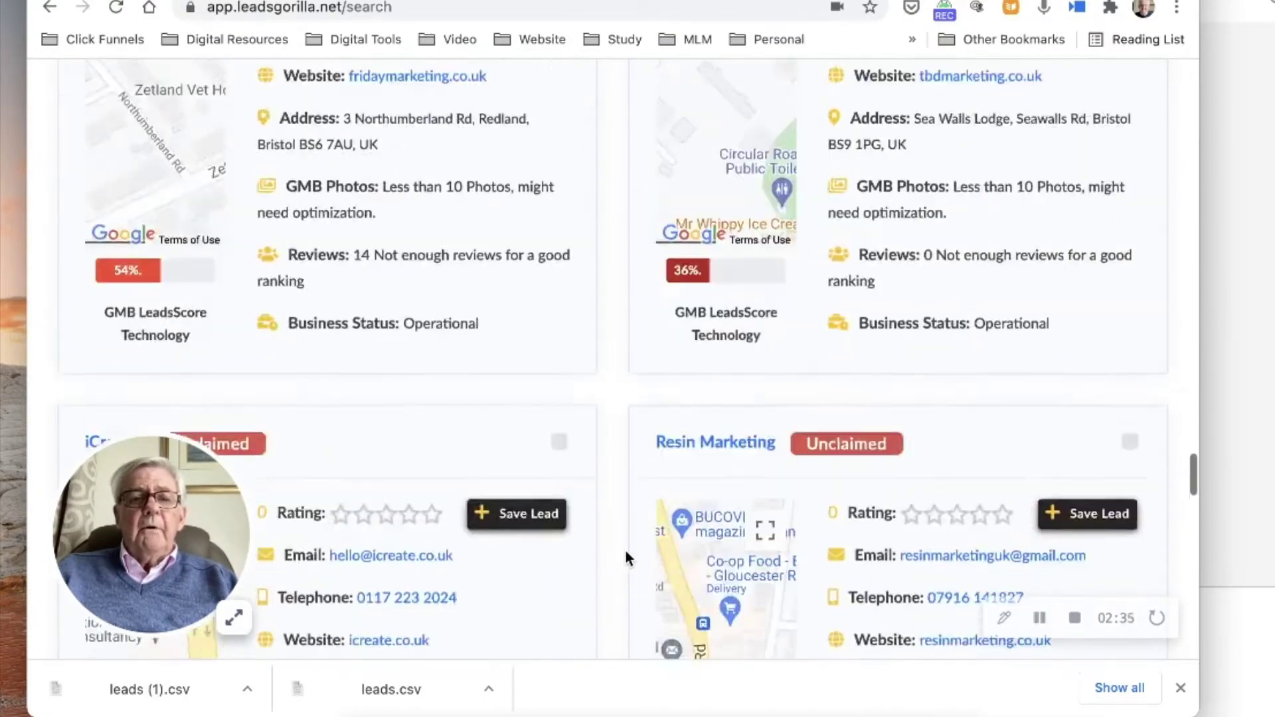
scroll(624, 548, up, 15)
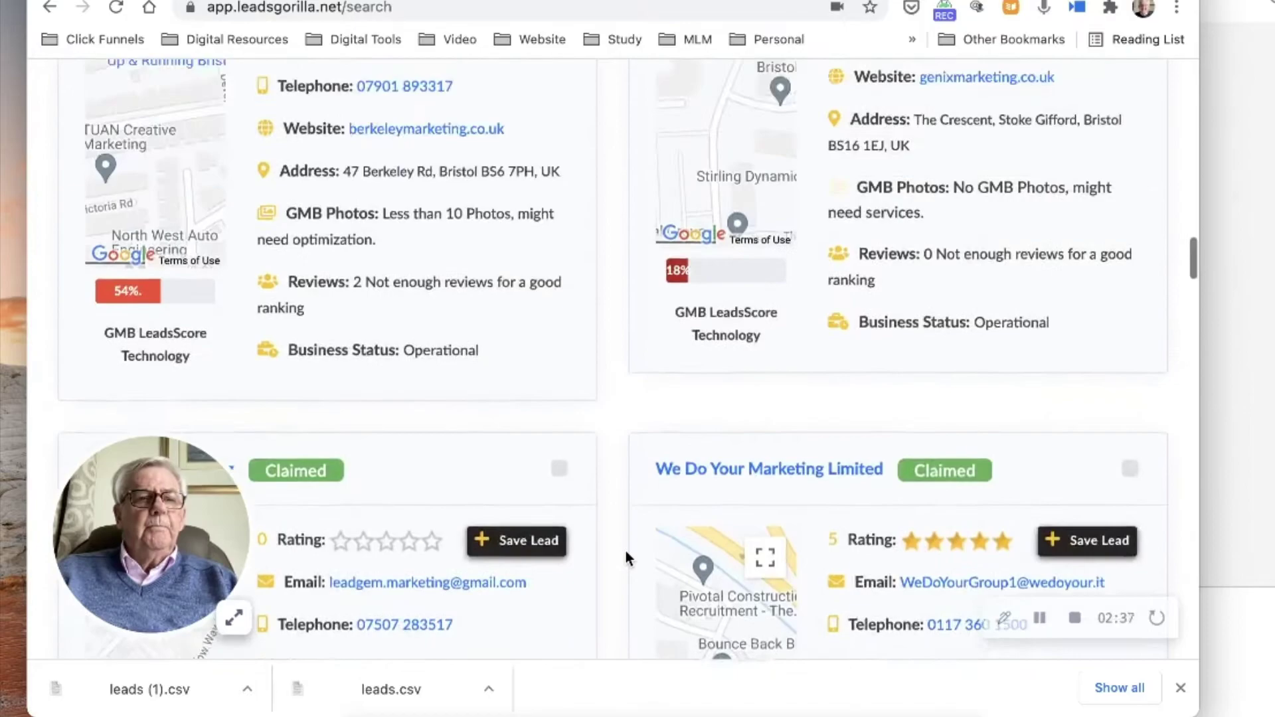
scroll(625, 551, up, 15)
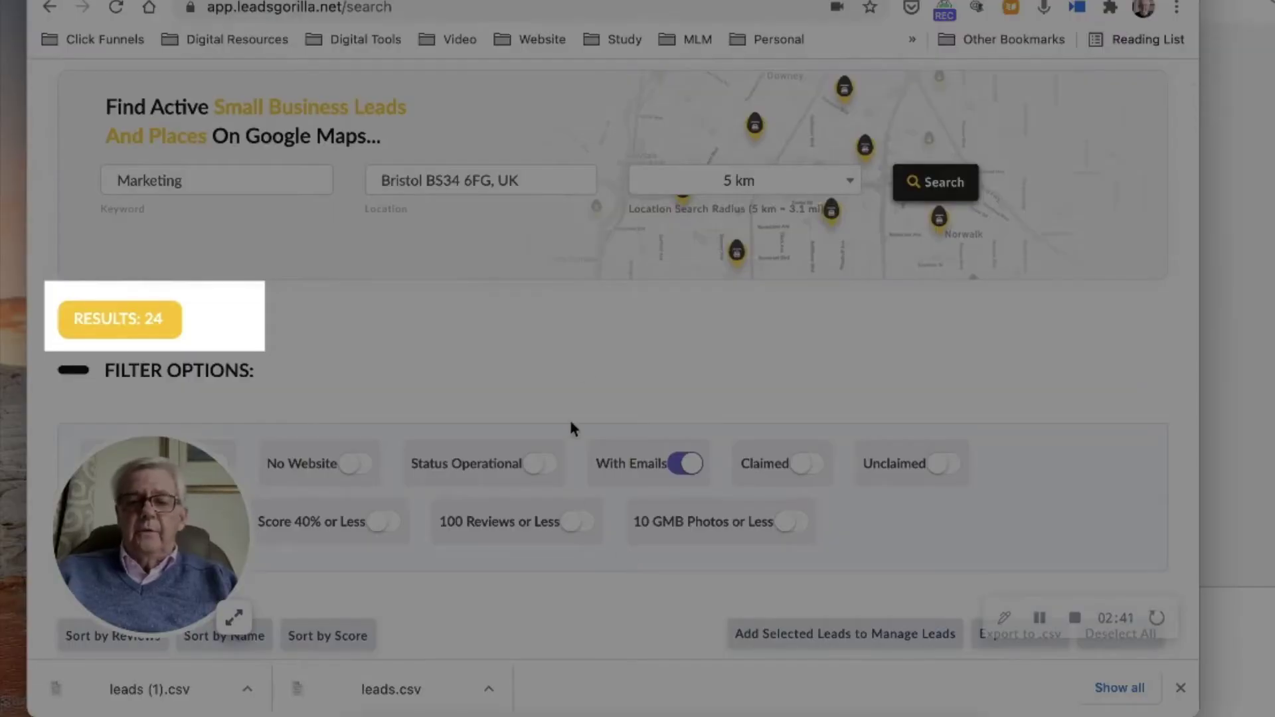
Select all the marketing leads with emails and export them to a CSV file
scroll(587, 319, down, 5)
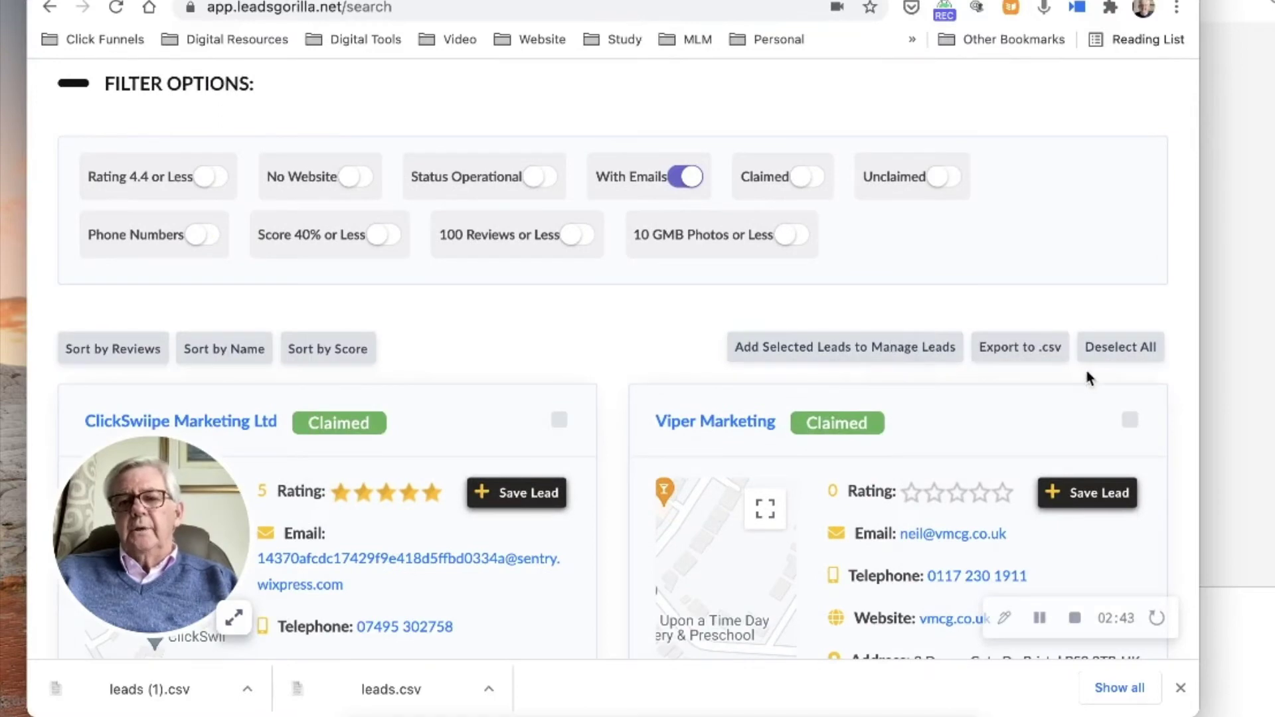
click(1111, 359)
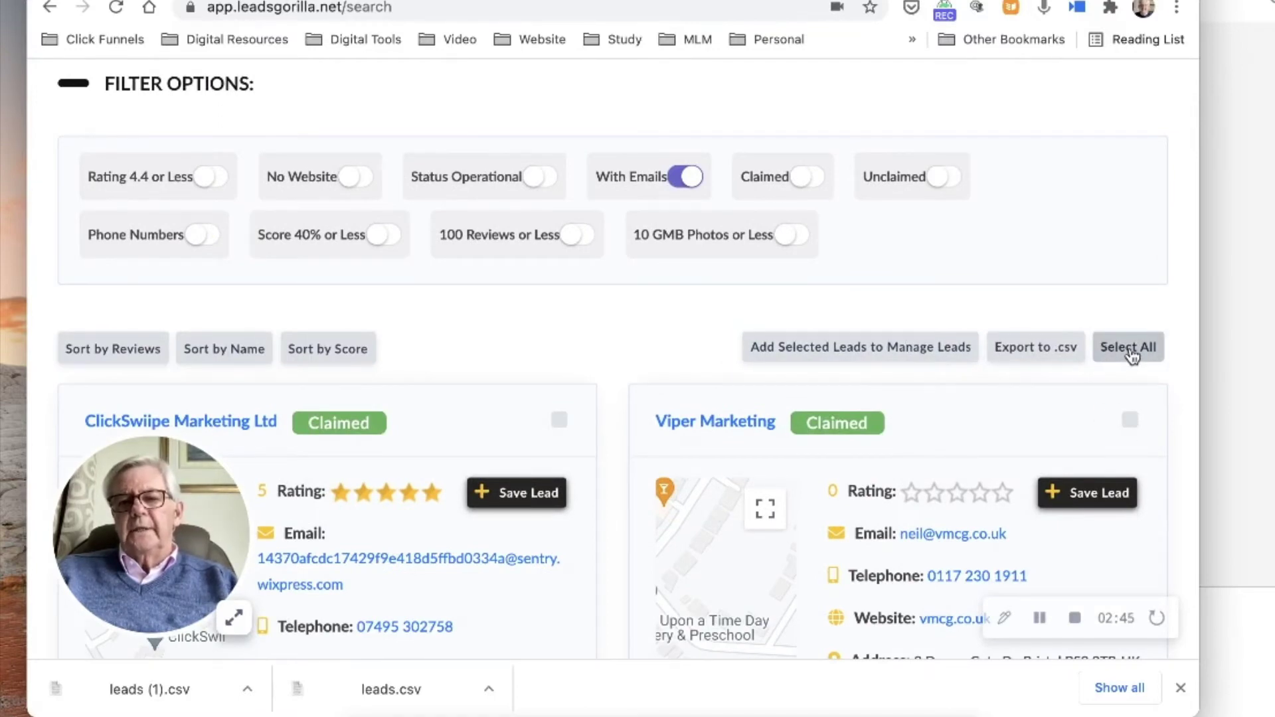
click(1132, 358)
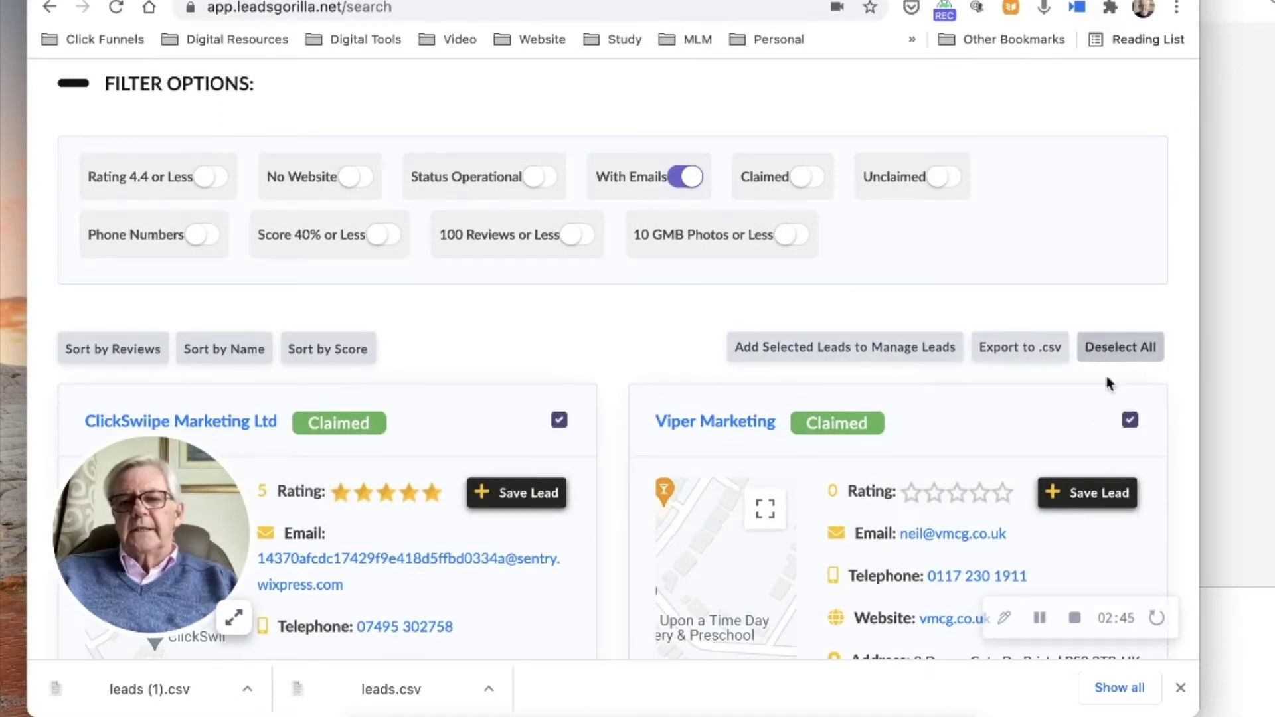
click(1014, 356)
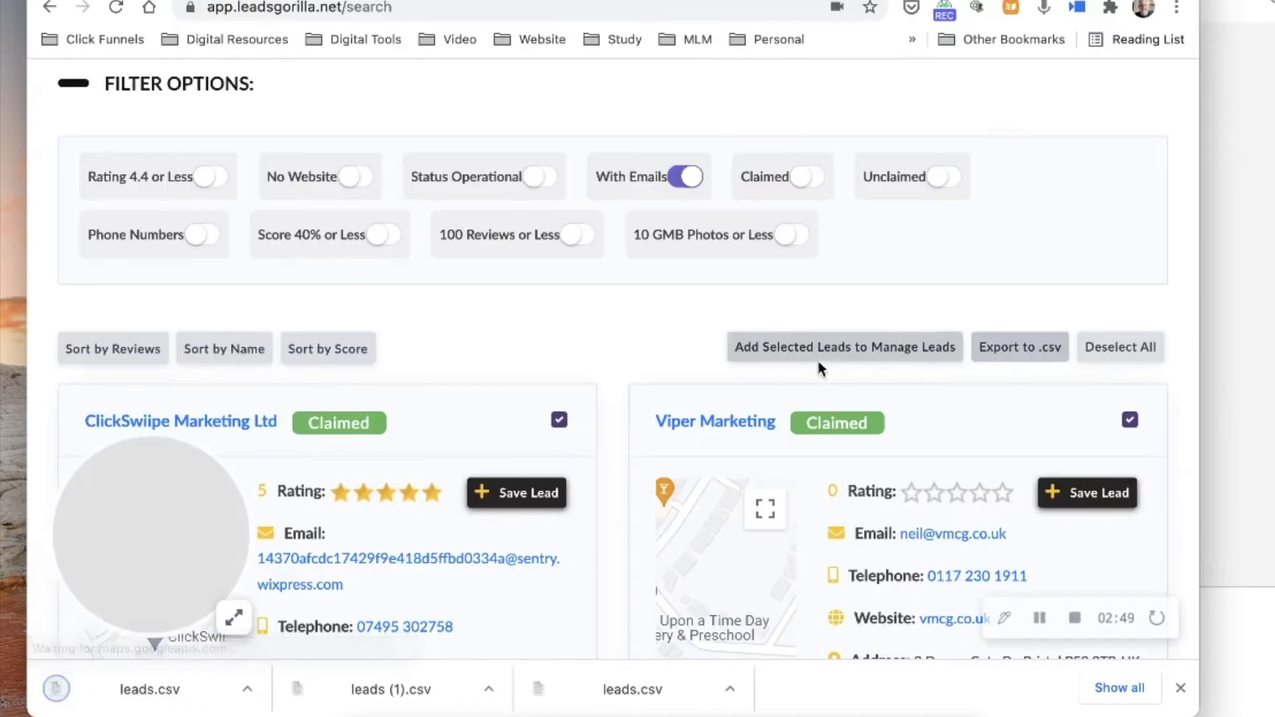
Select only the Viper Marketing lead in the results
scroll(628, 449, down, 5)
scroll(625, 446, down, 3)
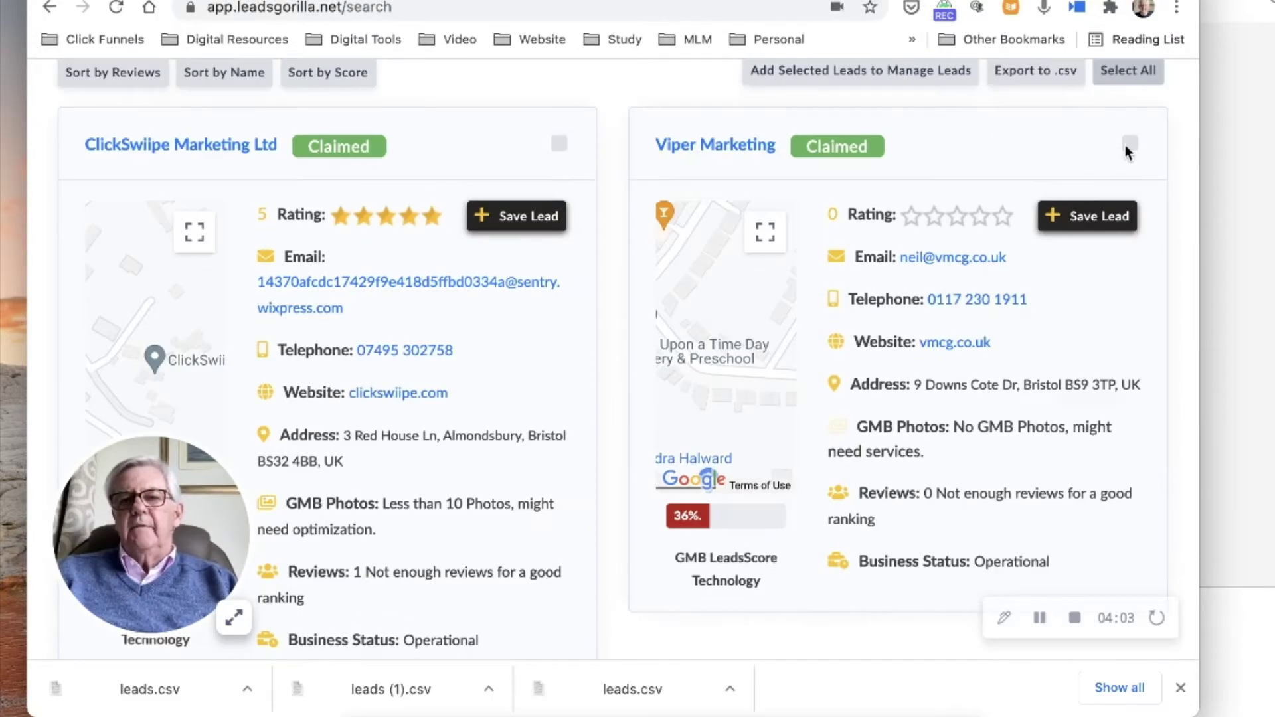
click(1129, 144)
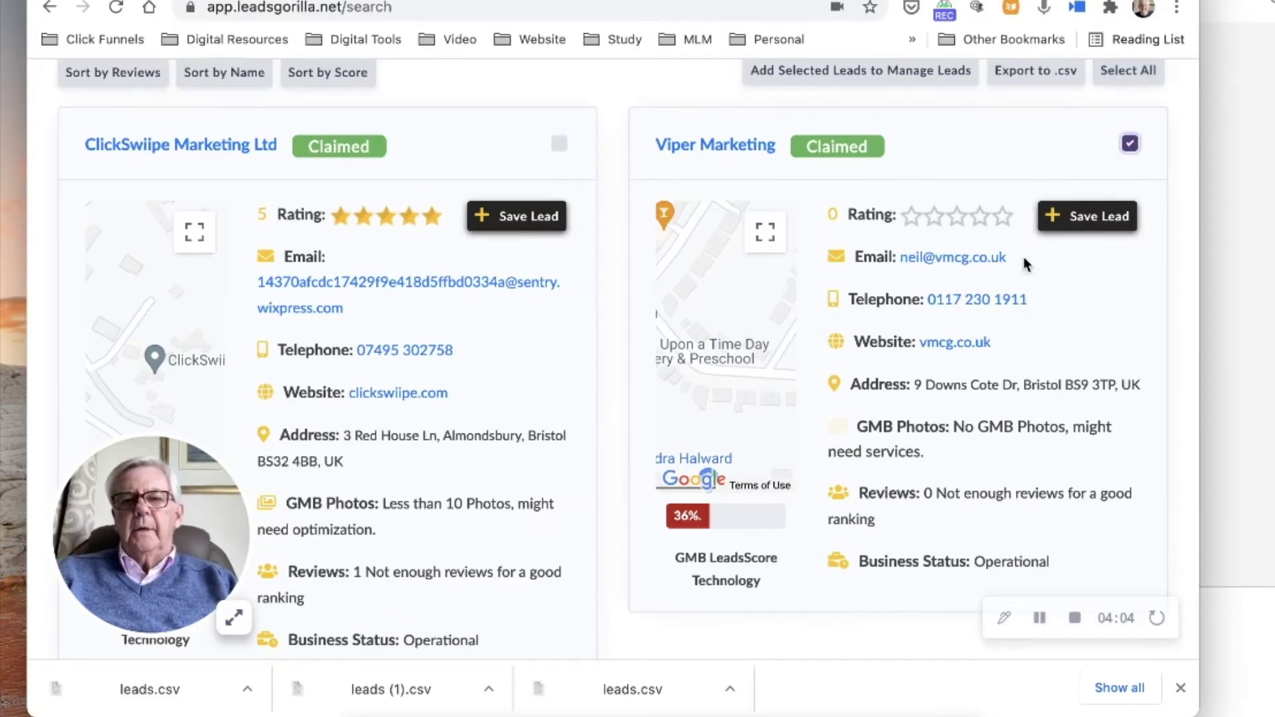
Add the ClickSwiipe Marketing Ltd and Flying Geese Marketing and Development Consultancy leads to the selection
scroll(1023, 256, down, 5)
scroll(1023, 257, up, 5)
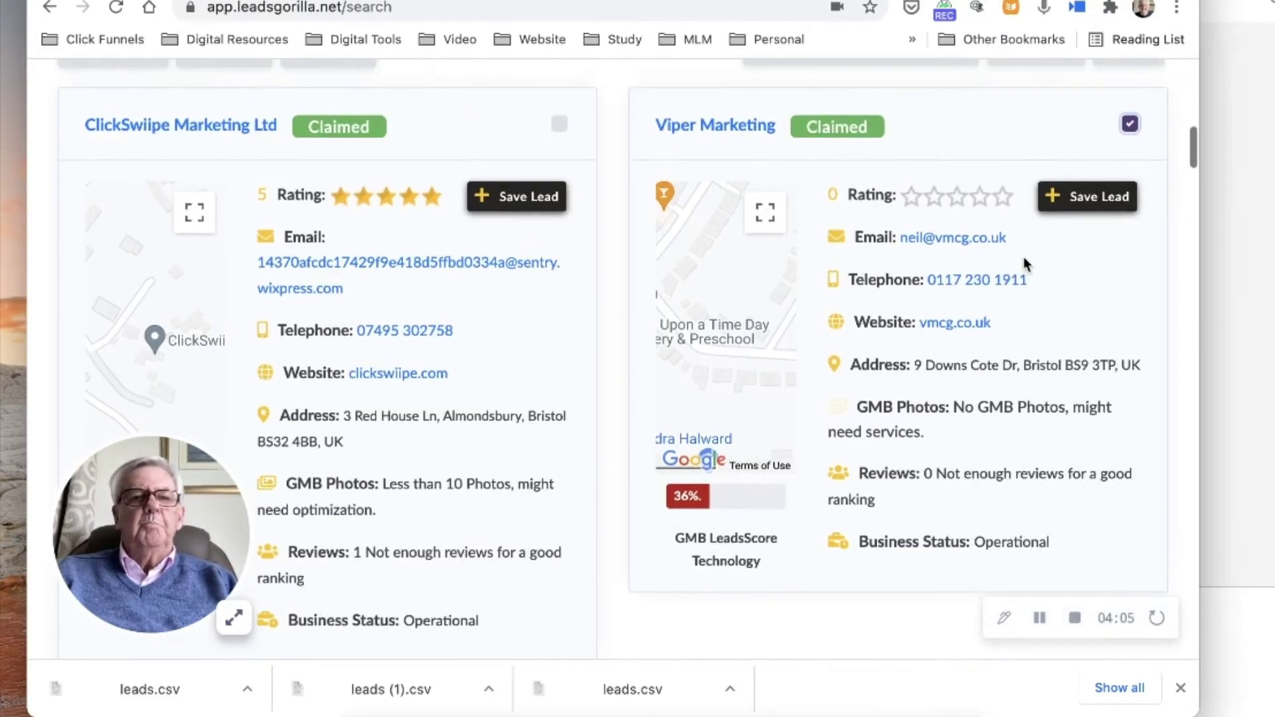
click(559, 125)
scroll(649, 298, down, 9)
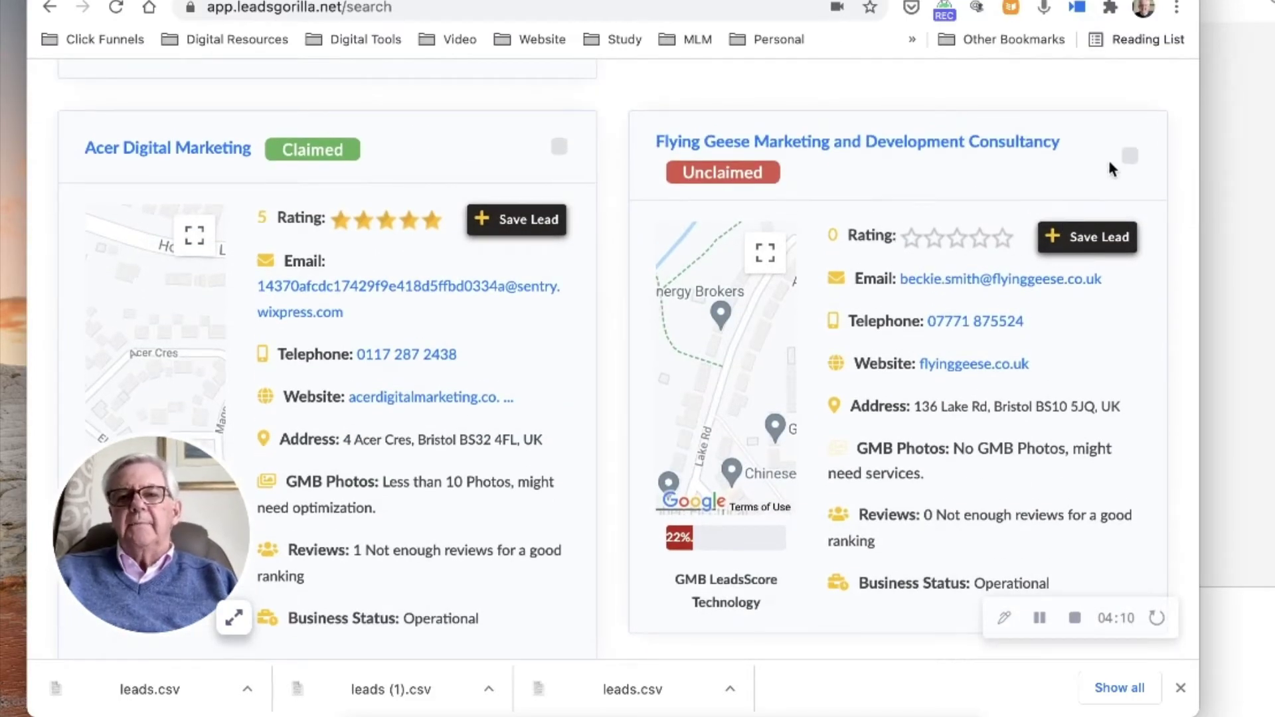
right_click(1130, 157)
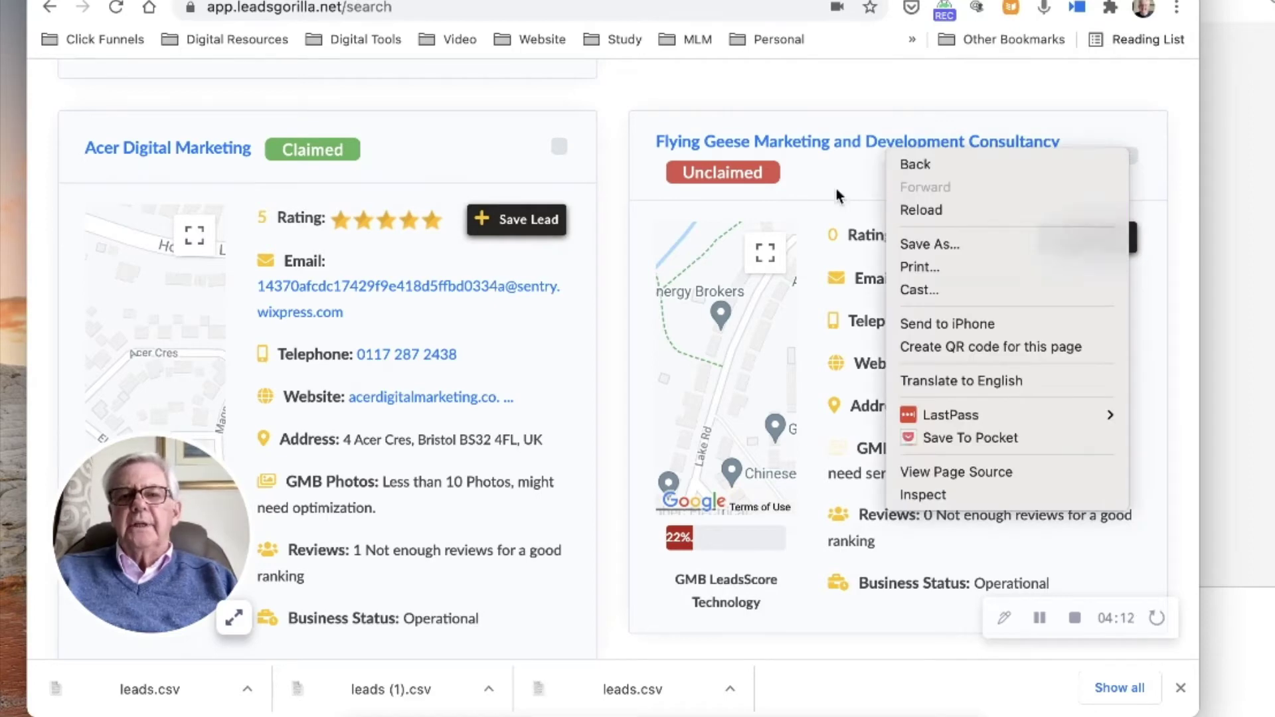
click(836, 189)
click(1130, 156)
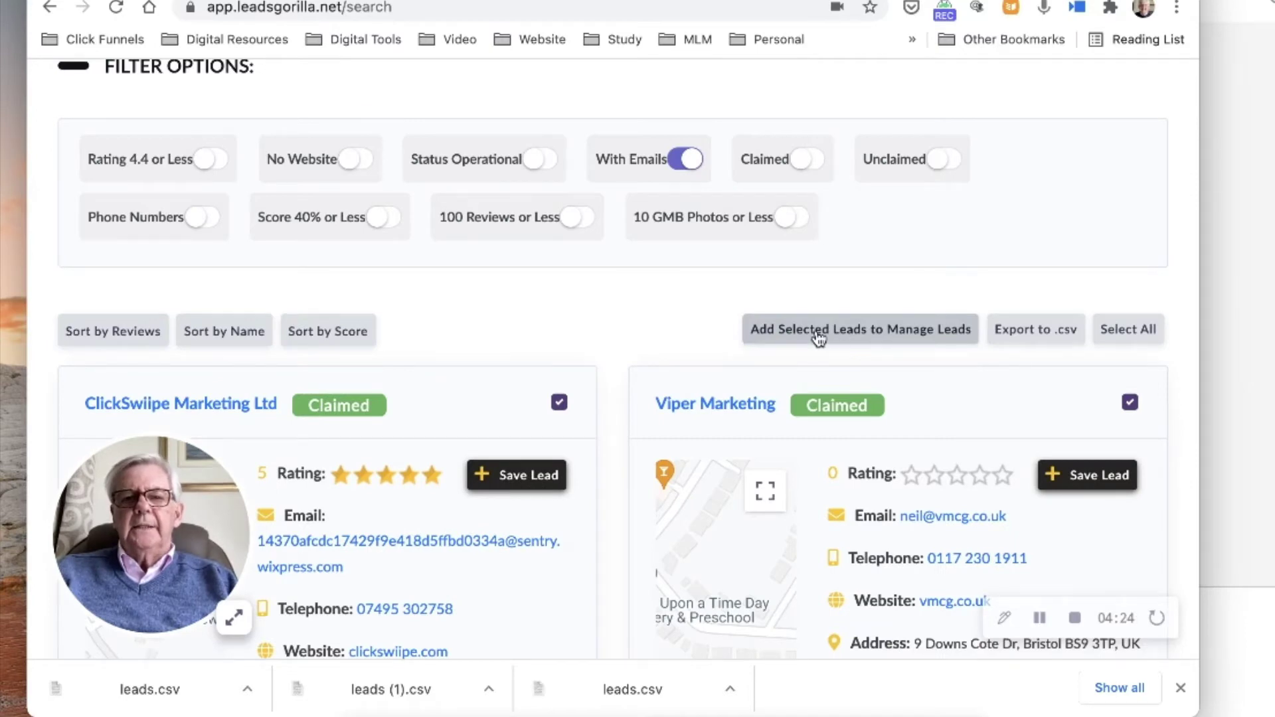
Create a campaign named Test Marketing and add the selected leads to it in Manage Leads
click(819, 332)
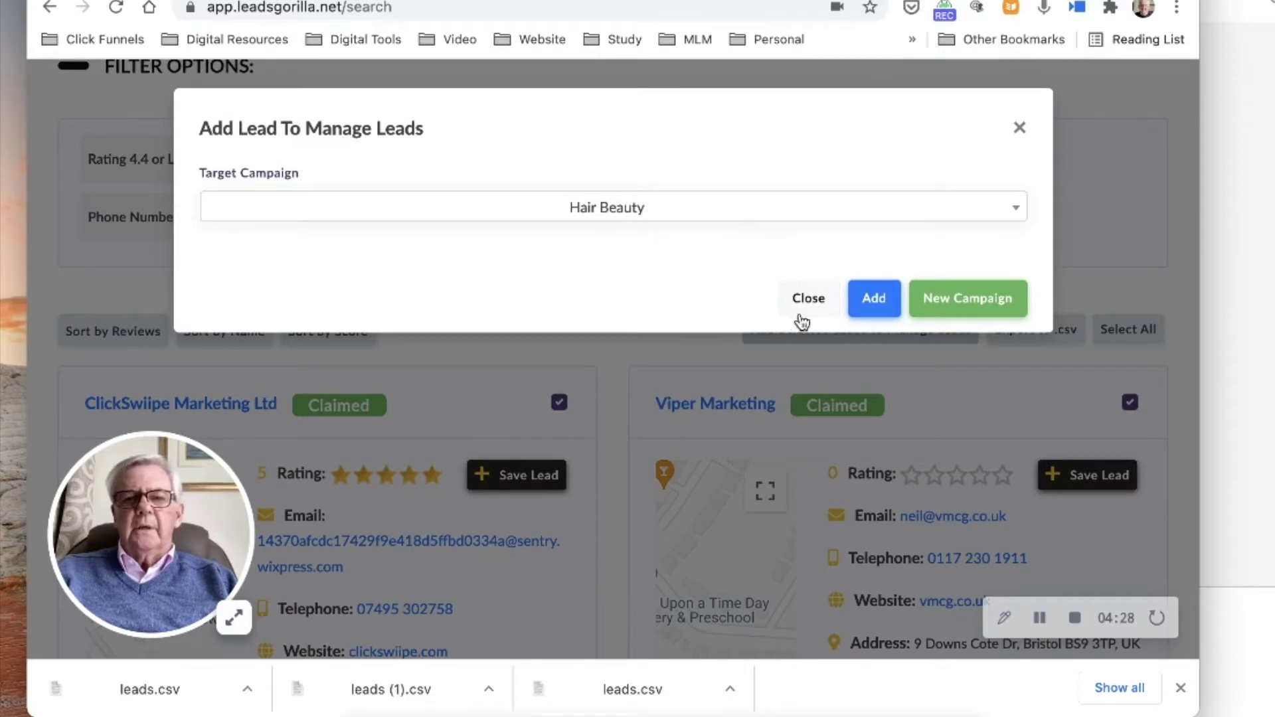
click(948, 313)
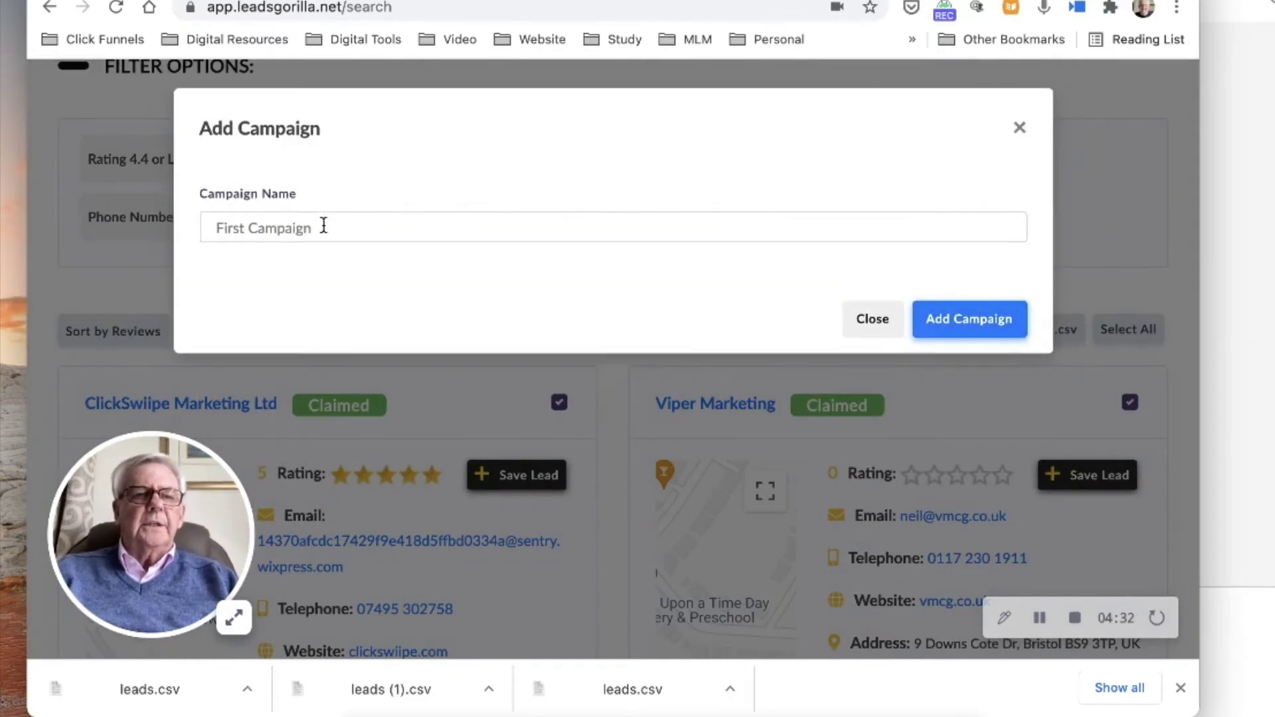
click(323, 226)
text(Test Marketing)
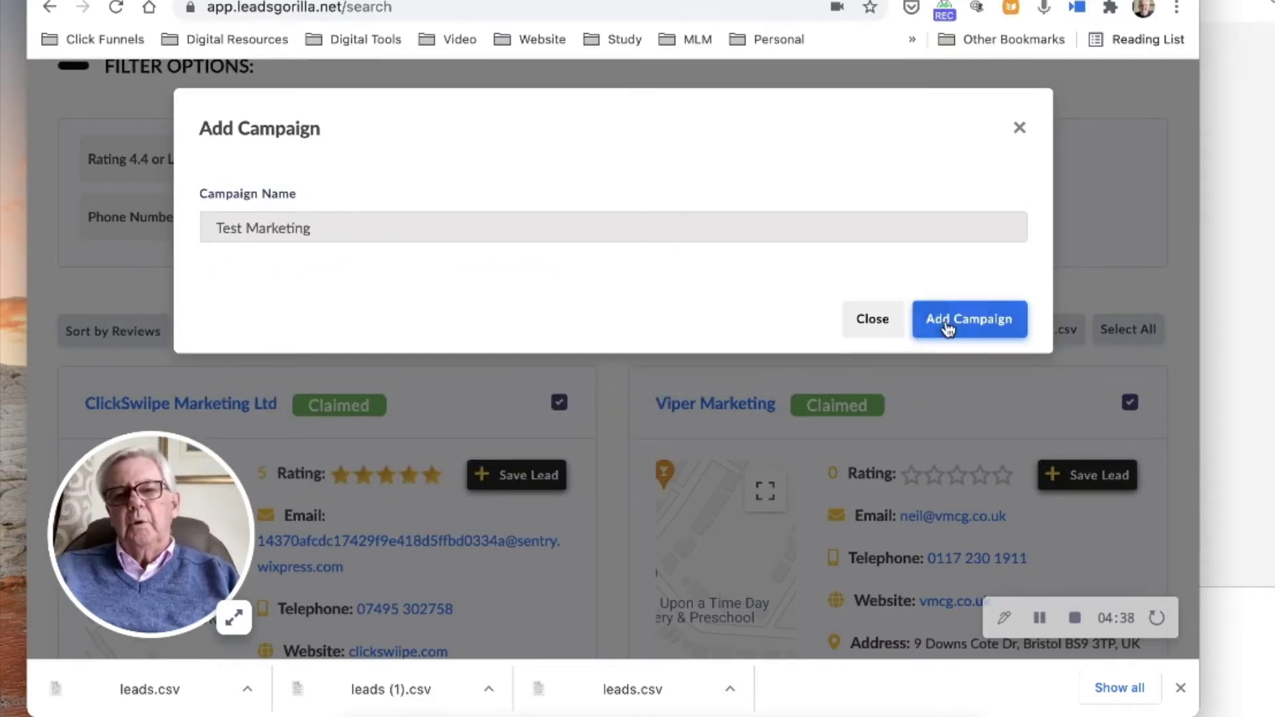
click(948, 324)
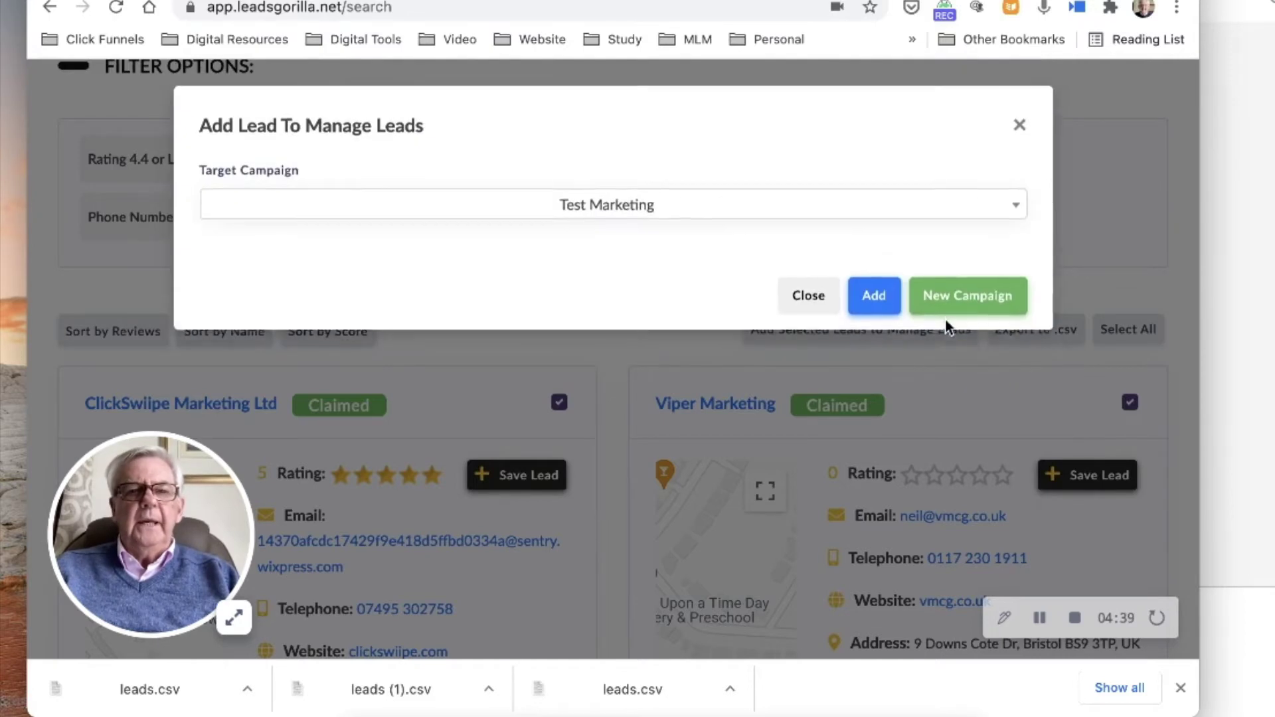
click(873, 296)
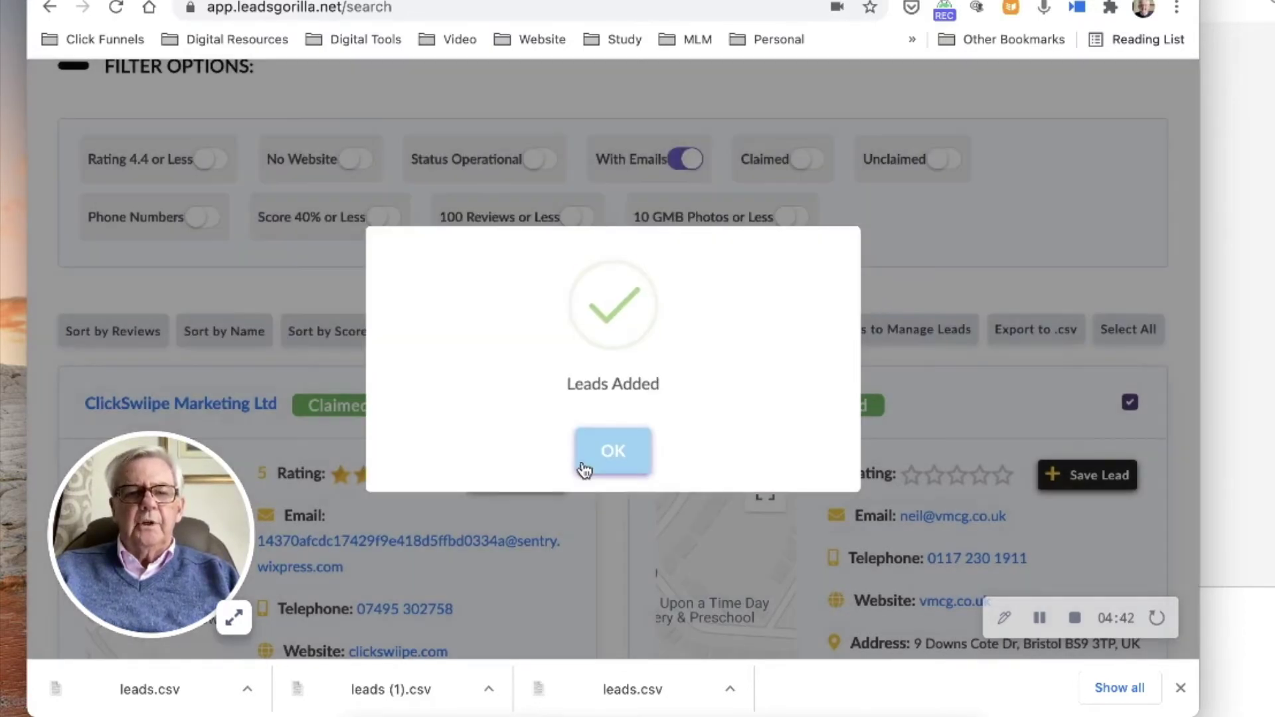
click(591, 471)
Open the GMB Reports page
scroll(452, 312, up, 10)
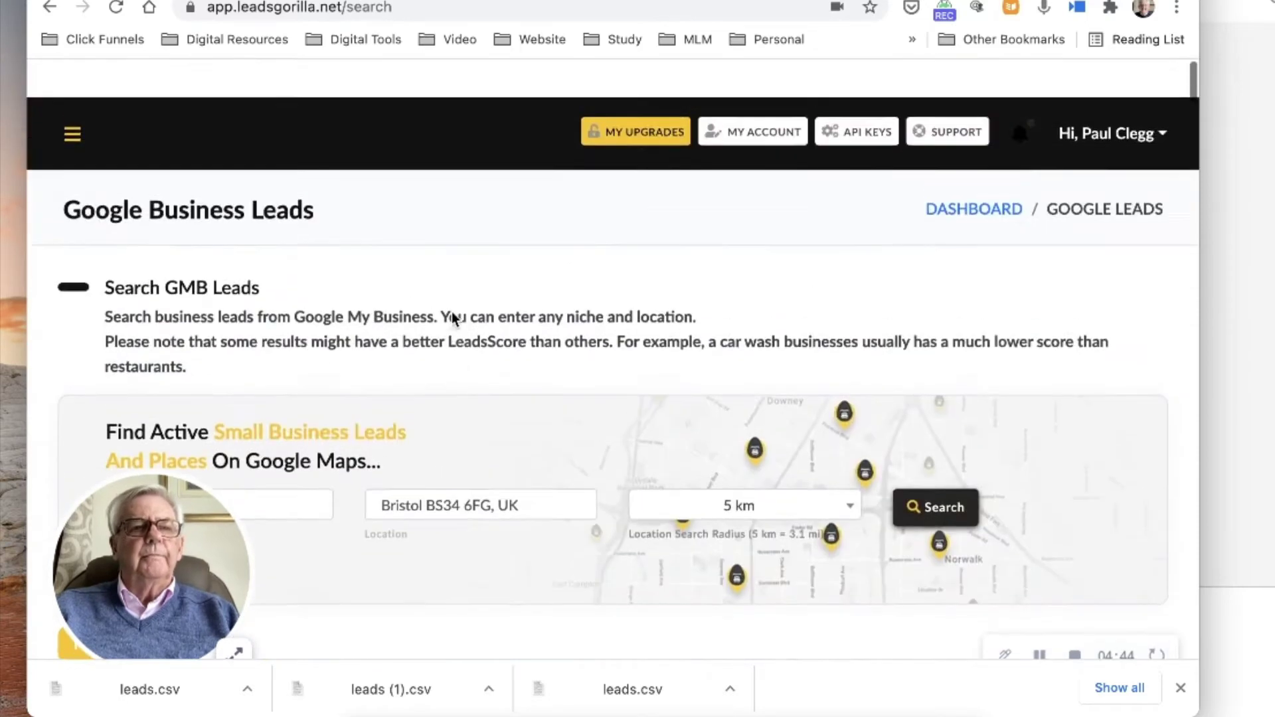
click(74, 105)
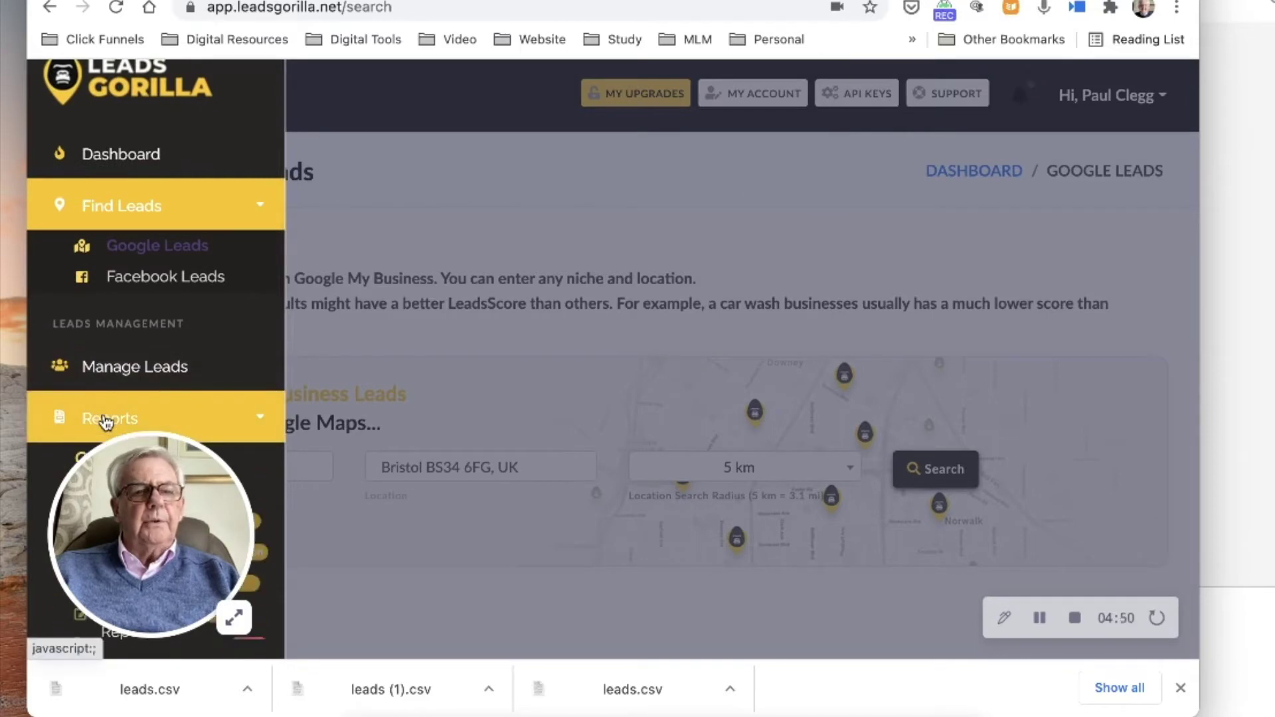
click(148, 402)
scroll(199, 432, down, 1)
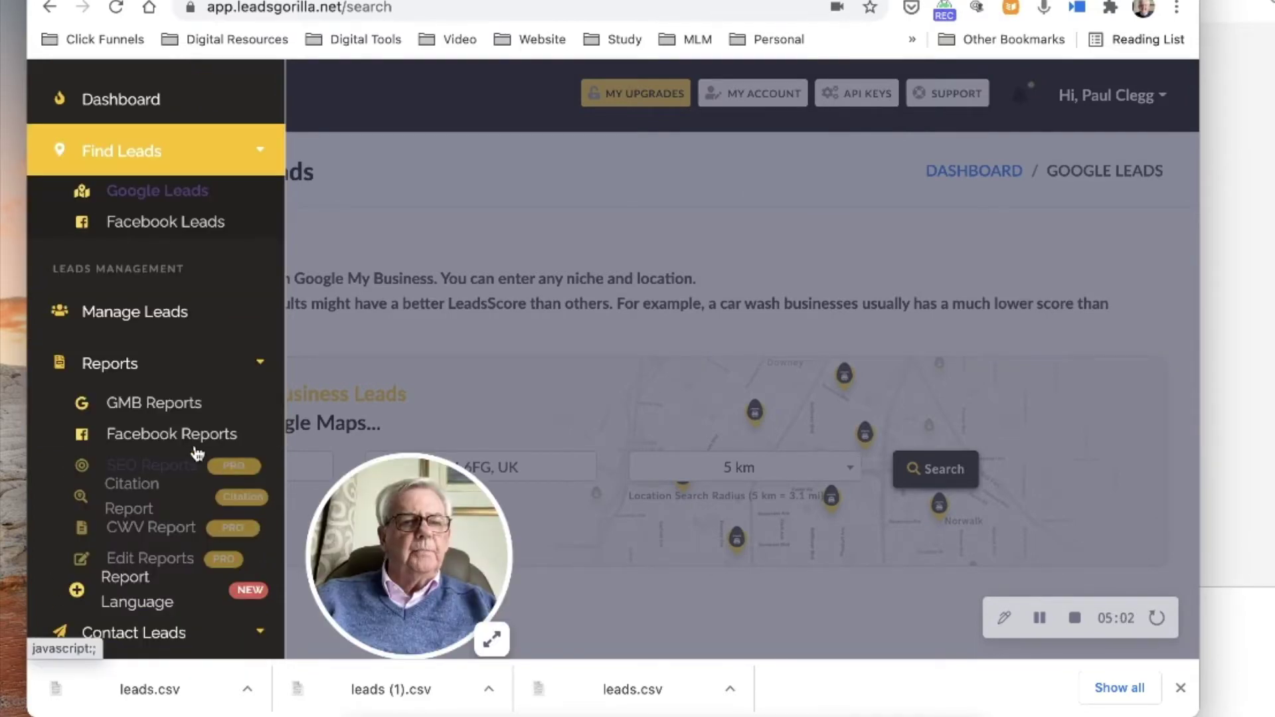
click(153, 417)
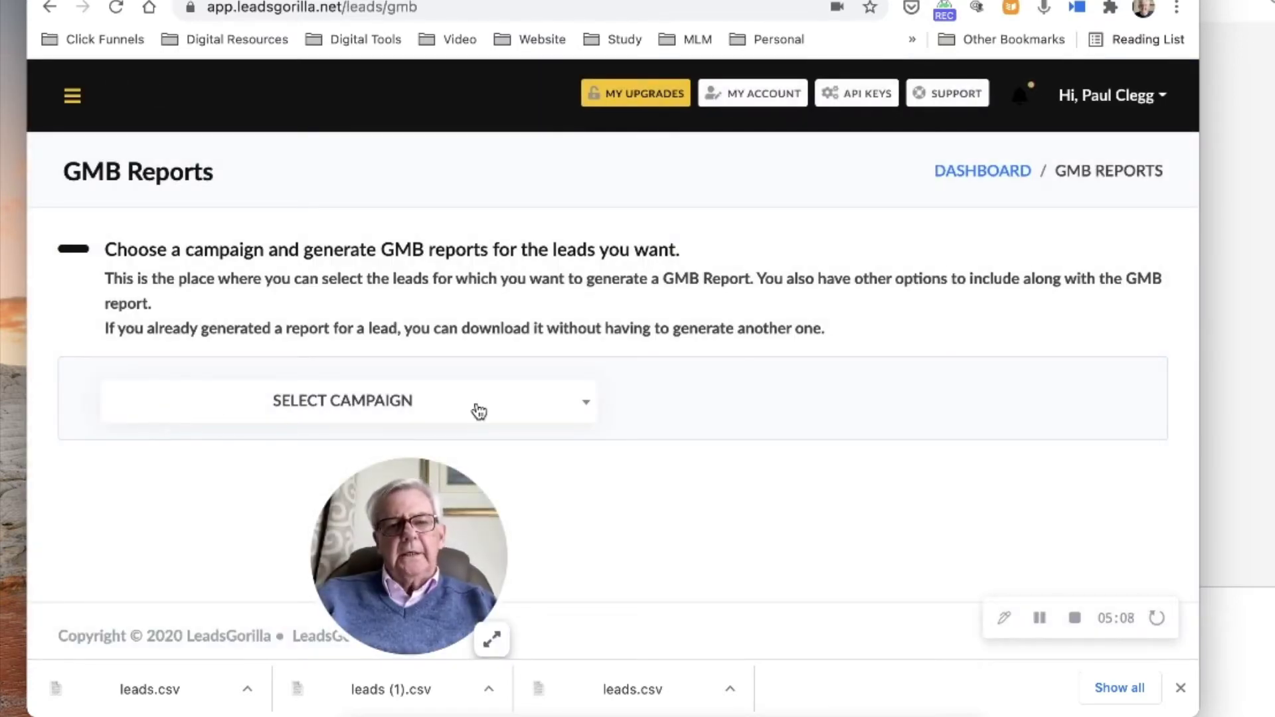
drag(460, 498, 976, 498)
drag(1199, 531, 1123, 496)
drag(1008, 516, 1008, 515)
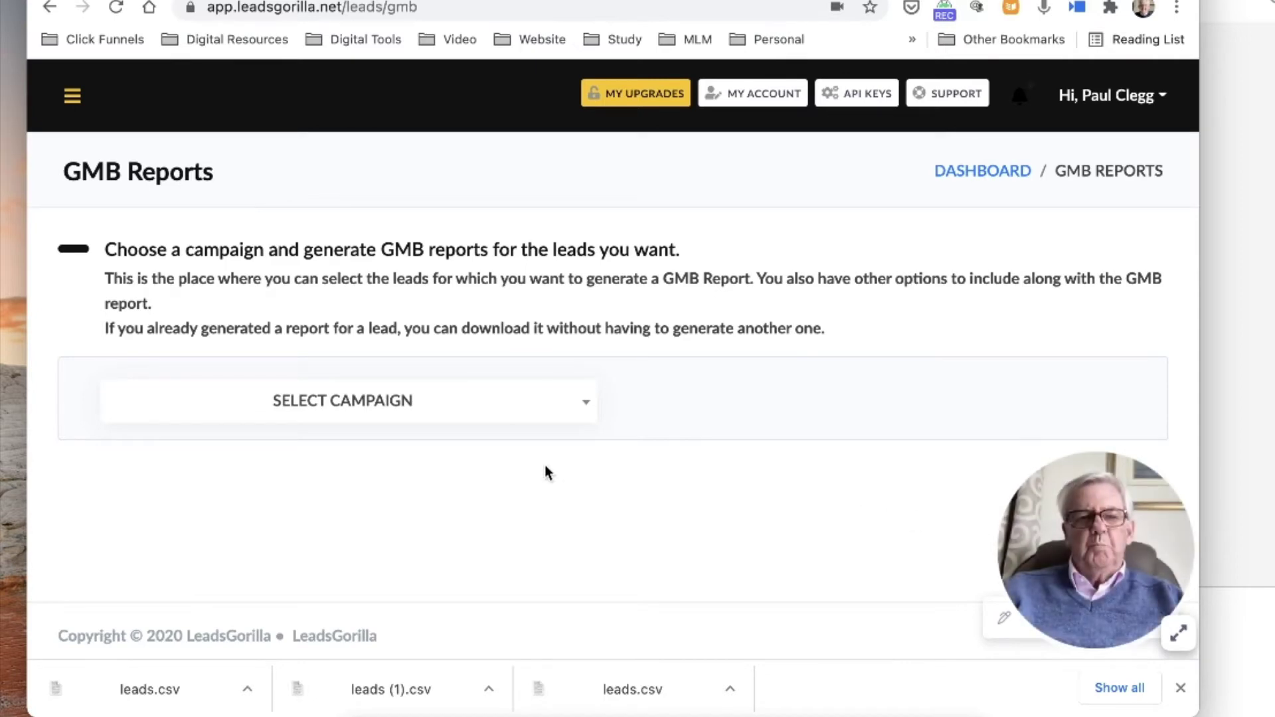
Choose the Test Marketing campaign for the GMB reports and bring up its list of leads
click(510, 415)
scroll(484, 332, down, 10)
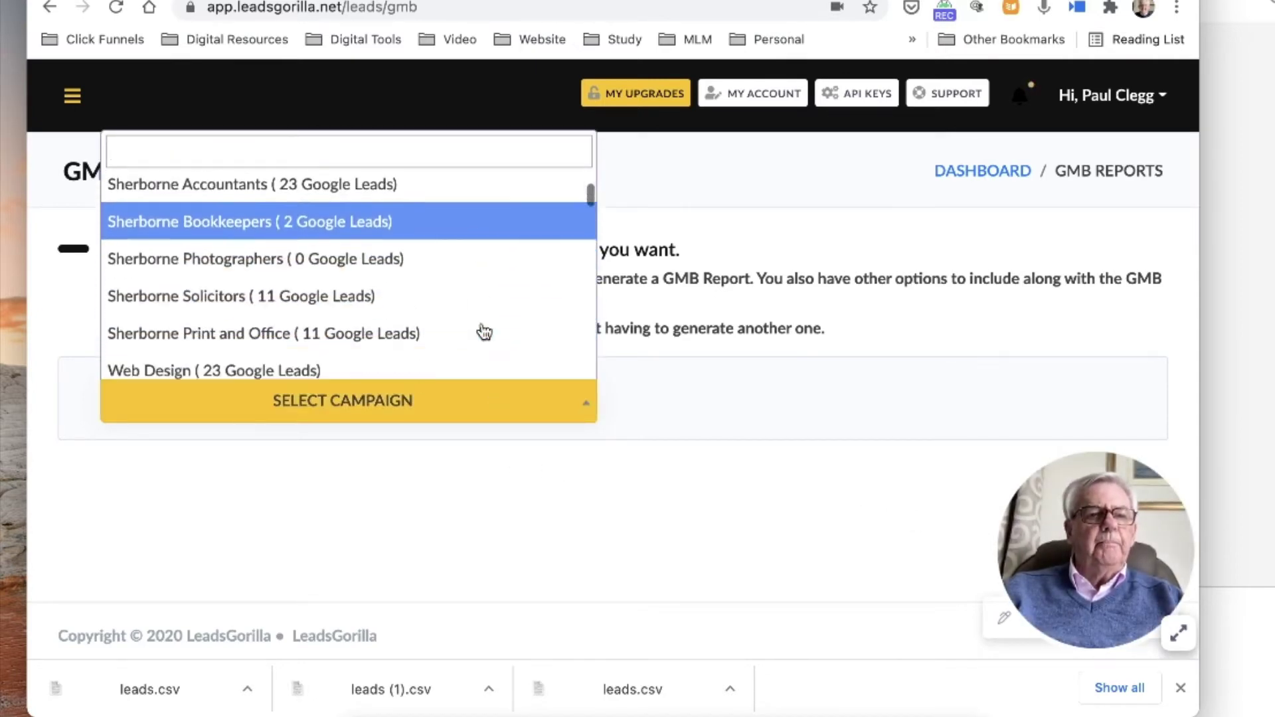
scroll(484, 332, down, 10)
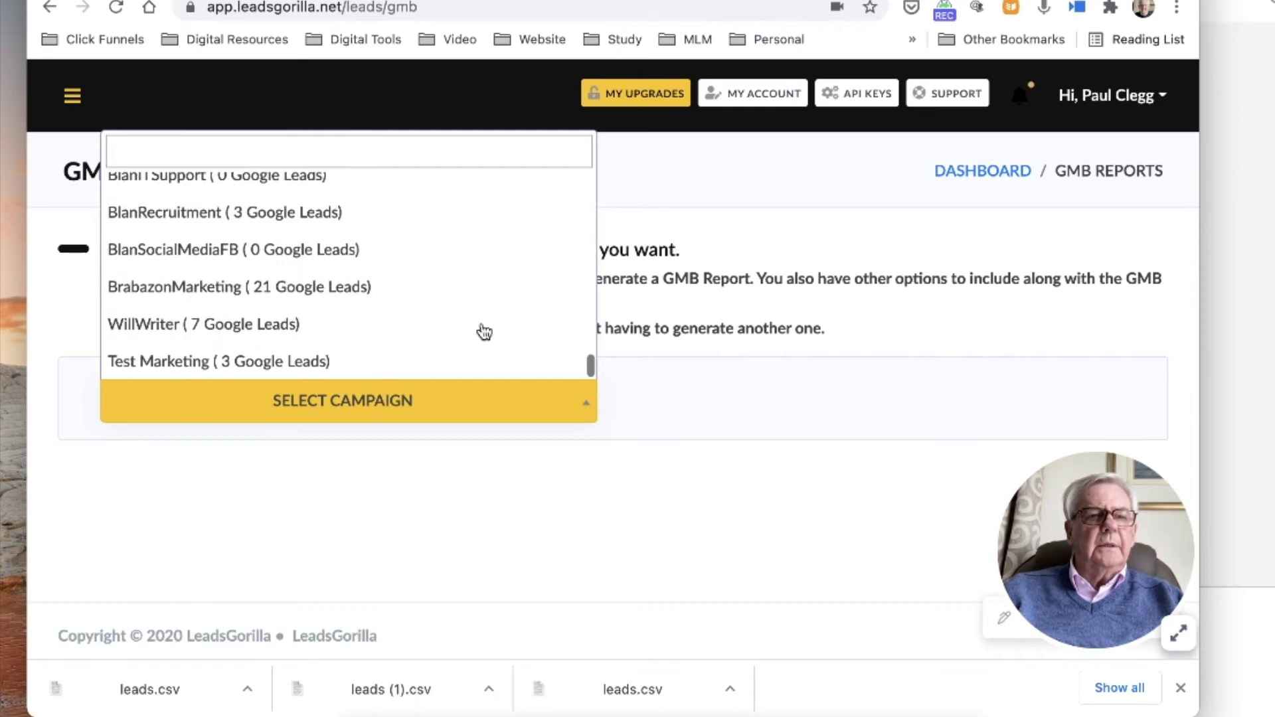
click(276, 351)
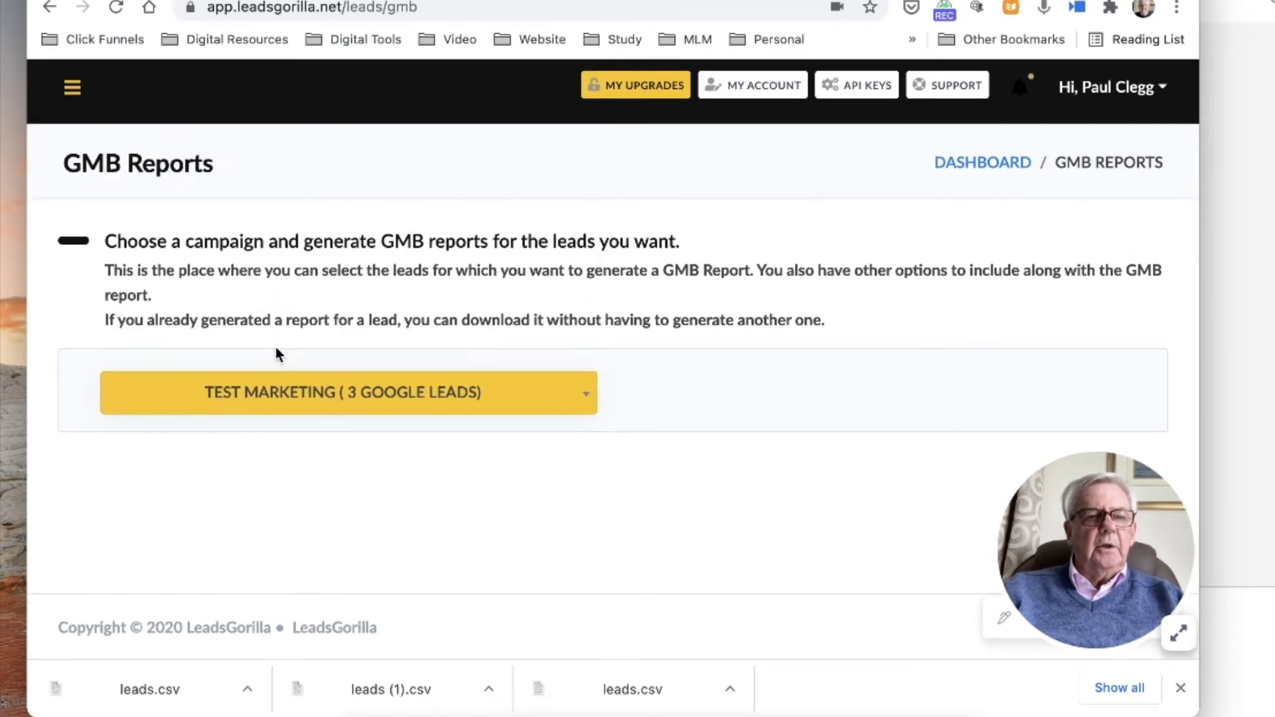
scroll(352, 583, down, 4)
scroll(352, 582, down, 2)
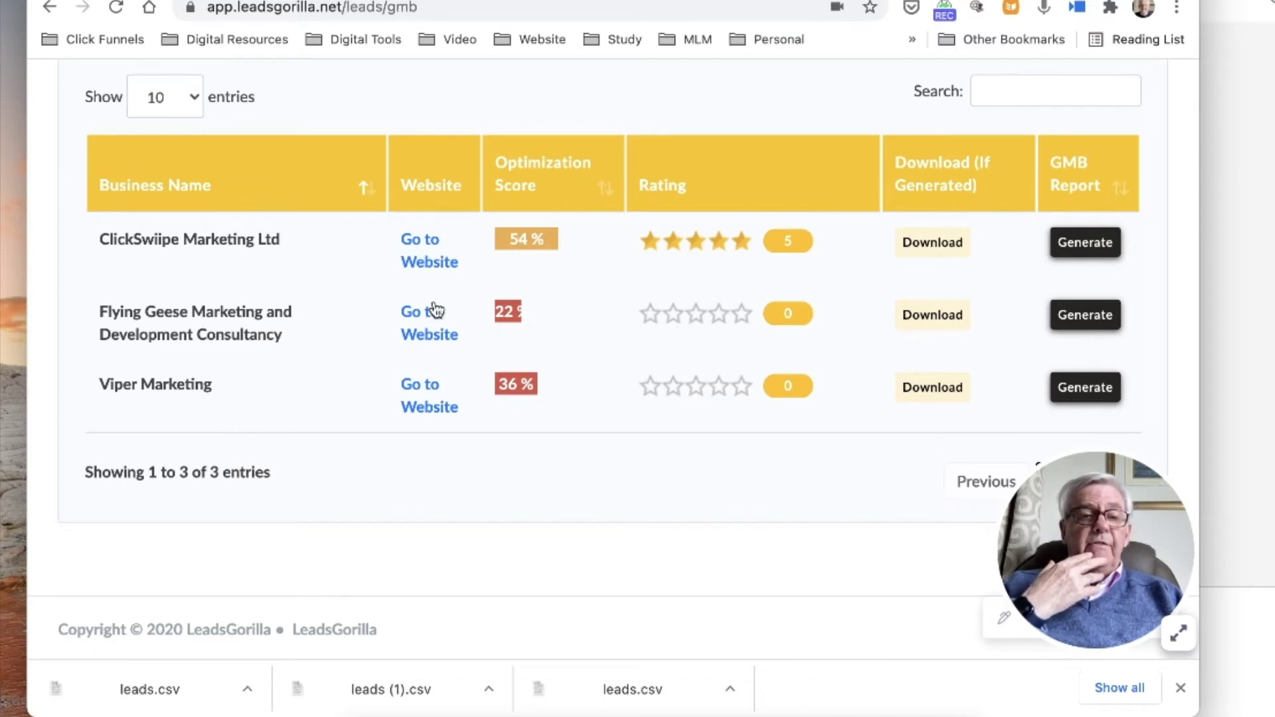
Generate a GMB report for Flying Geese Marketing and Development Consultancy with all report checks included
click(1085, 328)
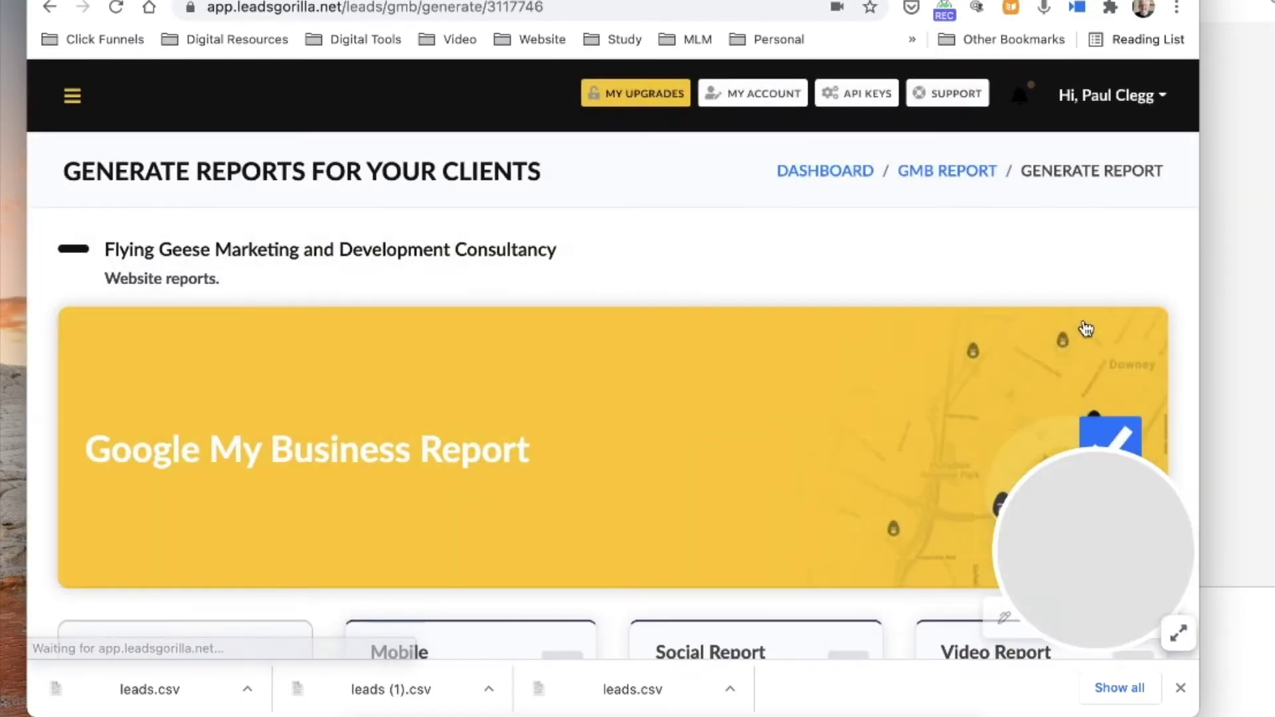
scroll(859, 435, down, 4)
scroll(859, 440, down, 3)
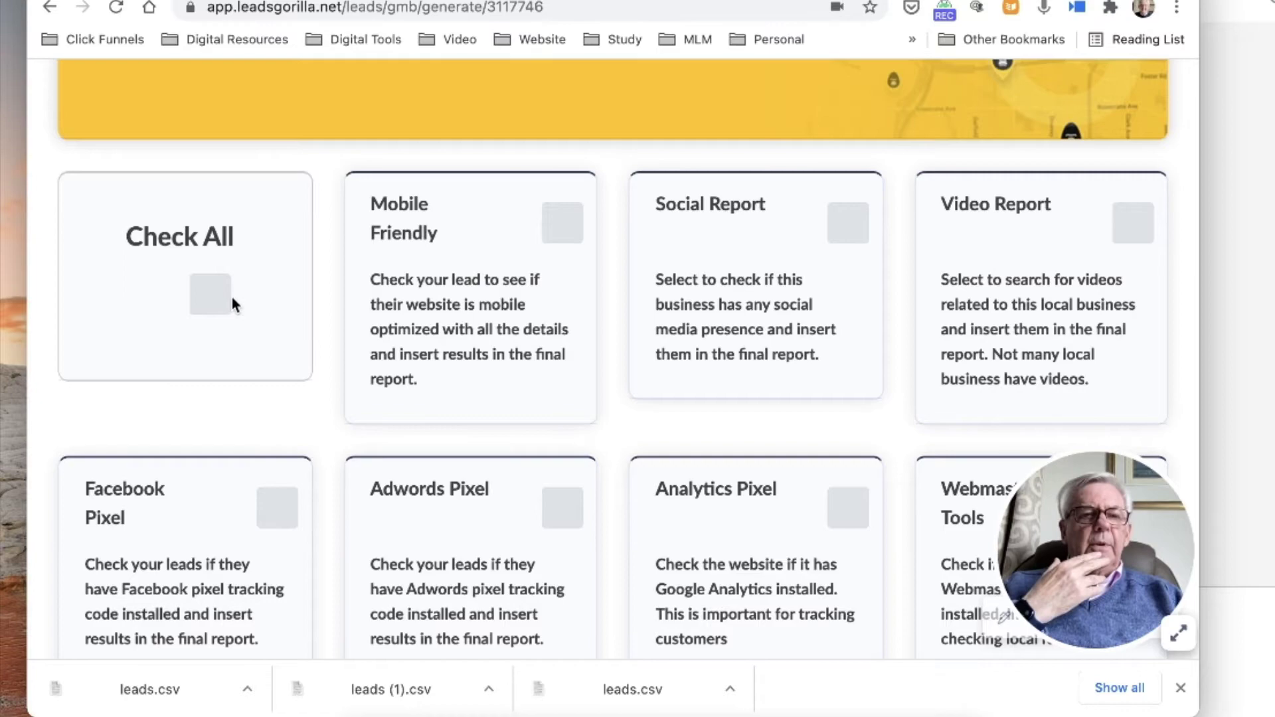
click(202, 301)
scroll(396, 353, down, 1)
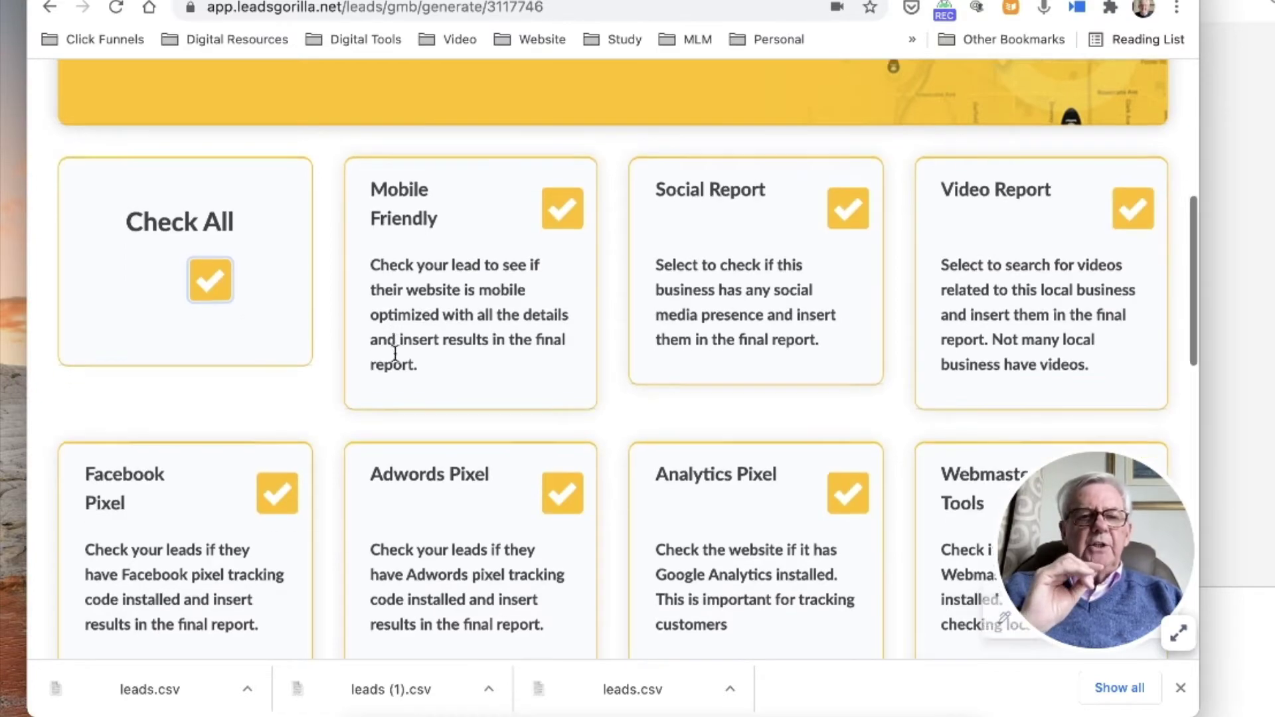
scroll(395, 353, down, 10)
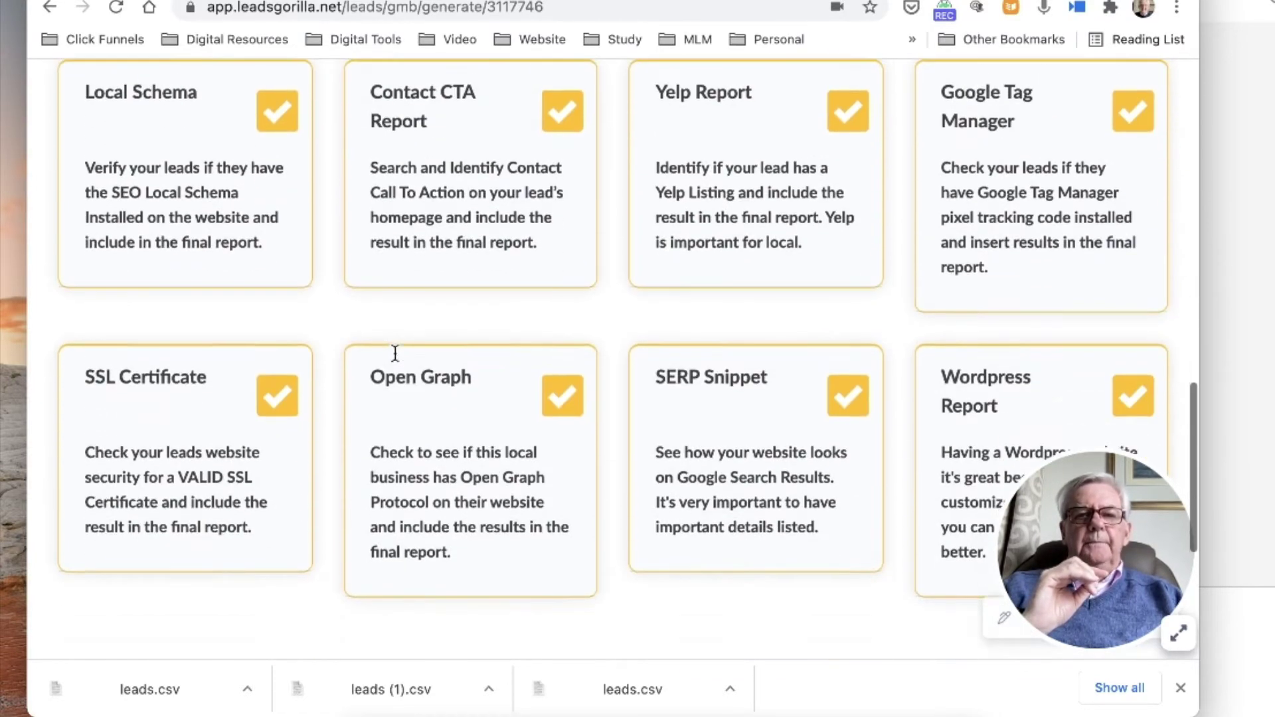
scroll(395, 352, down, 4)
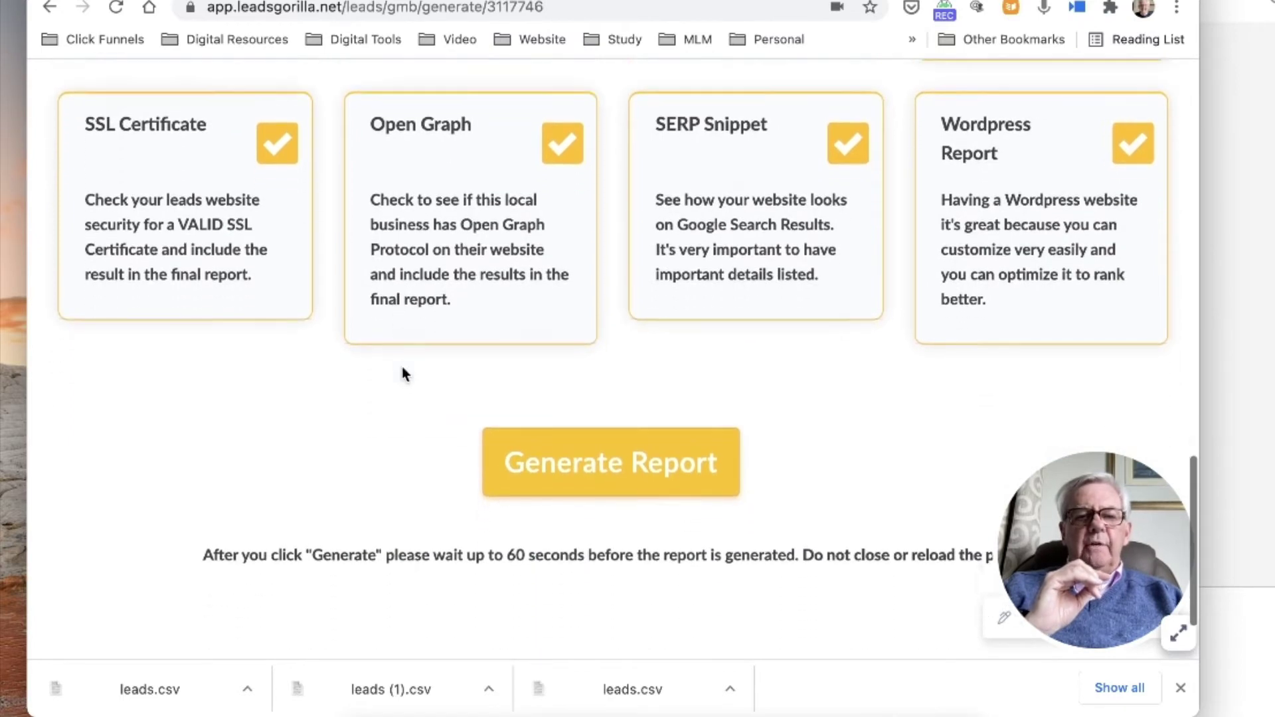
click(592, 438)
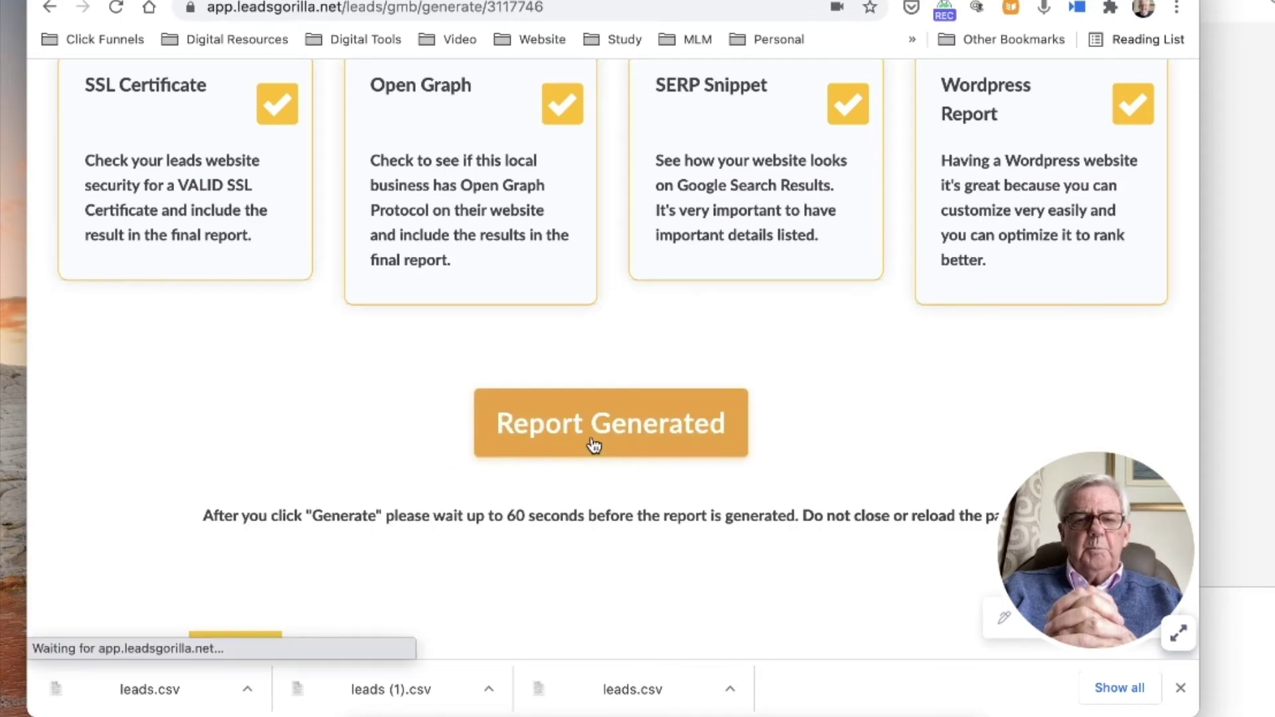
Examine the cover, Google My Business overview and minimum listing details in the generated Flying Geese report
scroll(593, 444, down, 3)
scroll(593, 444, down, 6)
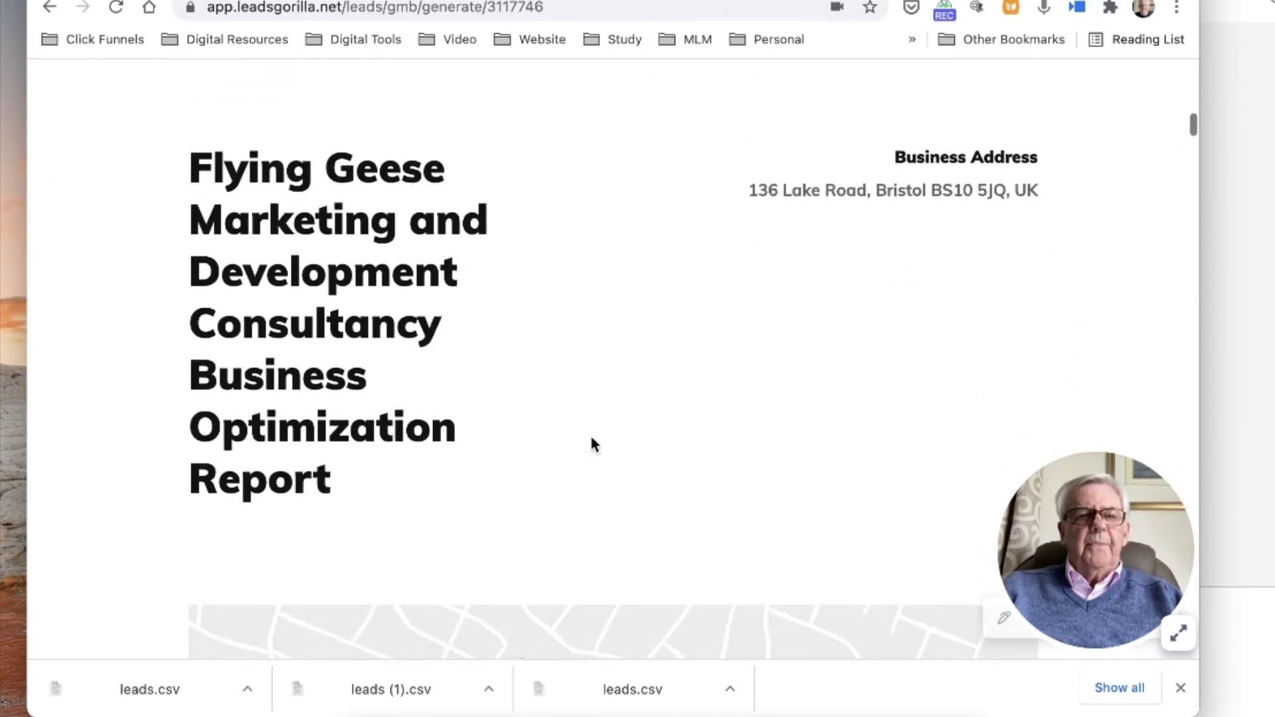
scroll(592, 439, down, 6)
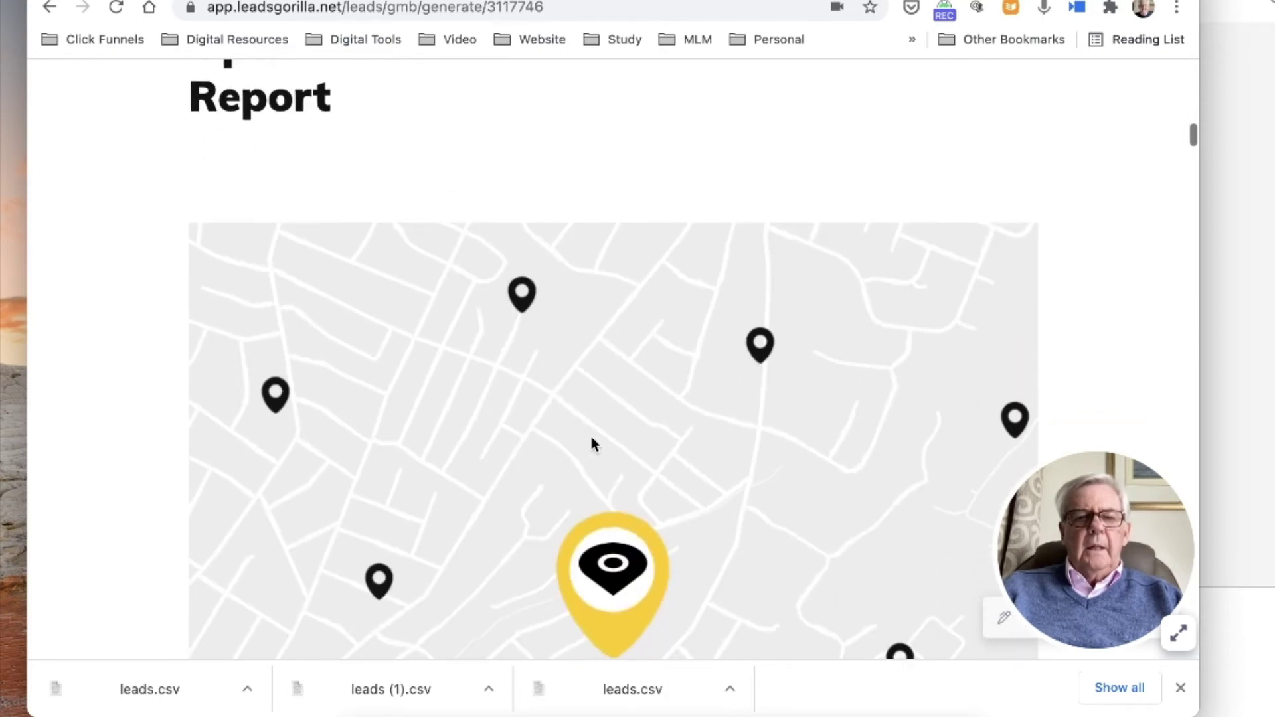
scroll(594, 444, down, 12)
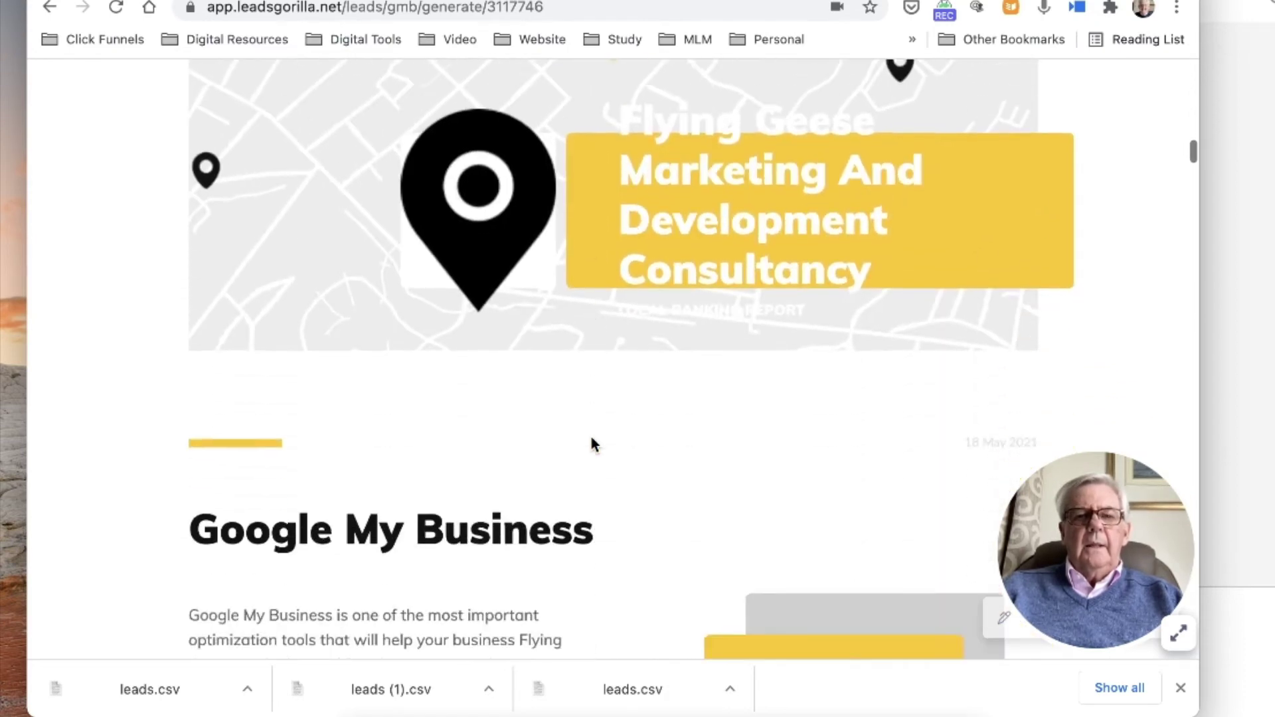
scroll(593, 444, down, 9)
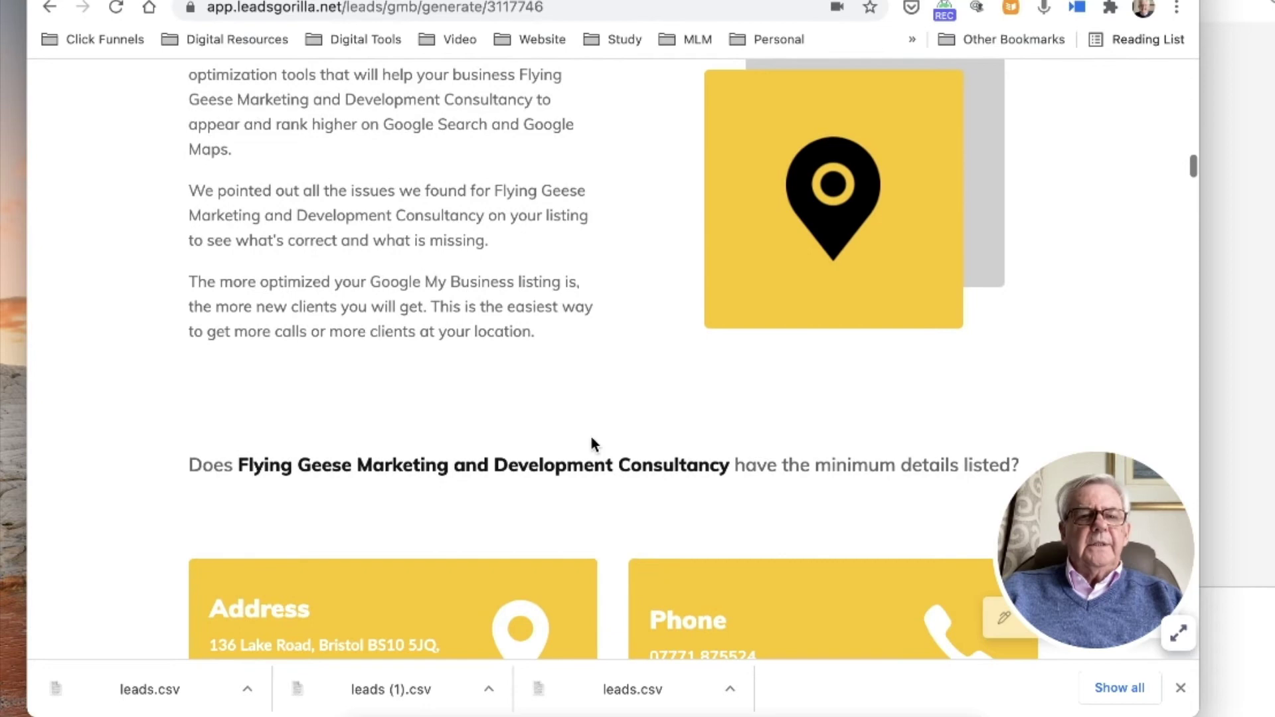
scroll(591, 442, down, 4)
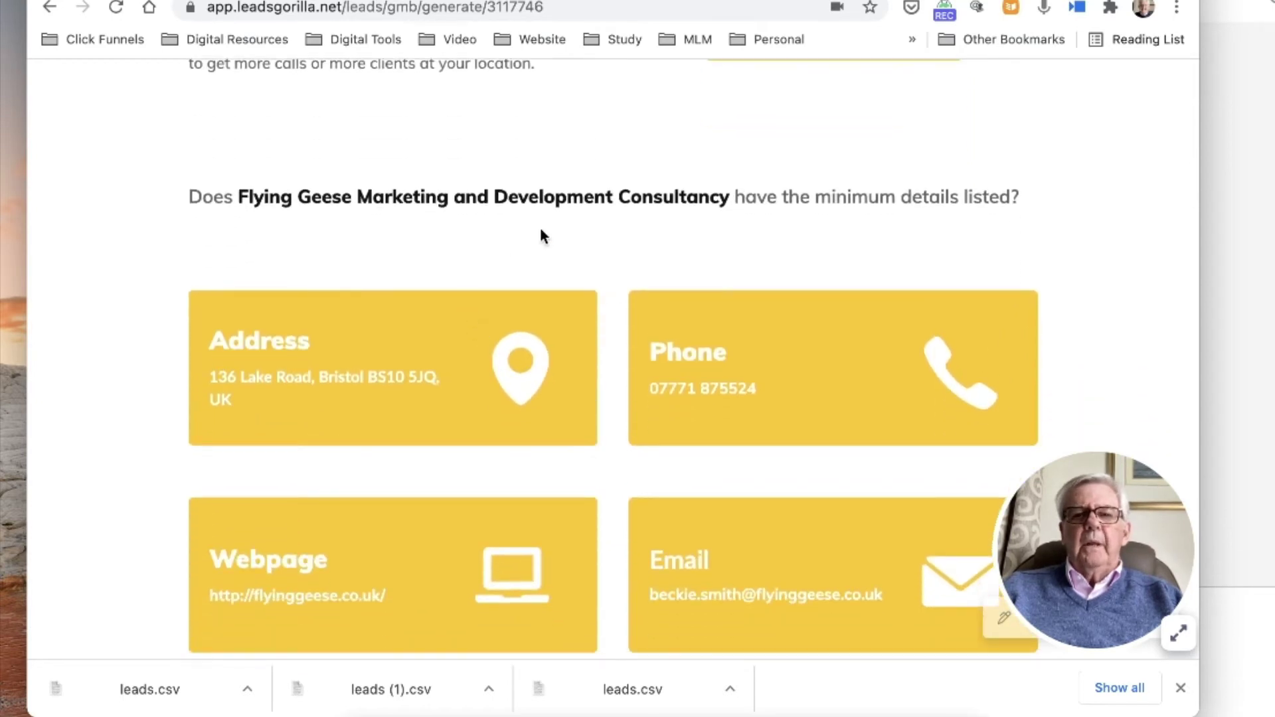
scroll(568, 236, down, 4)
Review the report's ranking factors, claim status, client reviews, top 5 competitors and website responsive analysis
scroll(609, 323, down, 8)
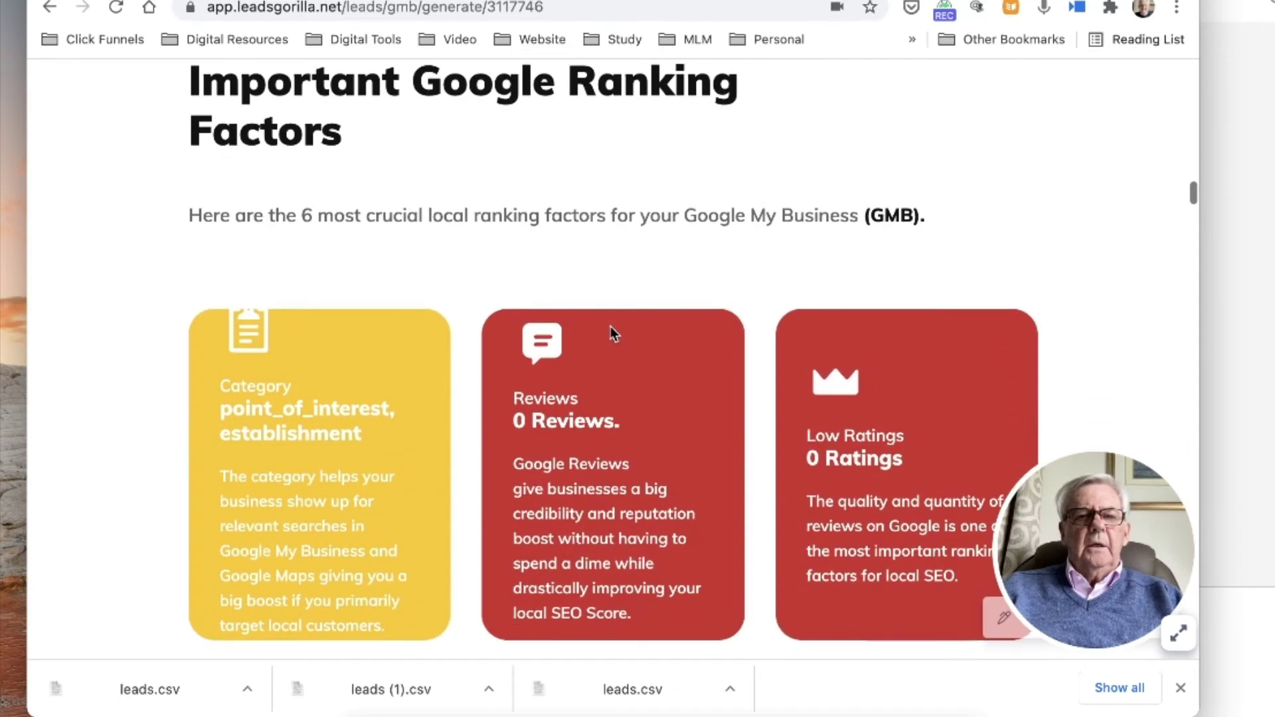
scroll(611, 327, down, 2)
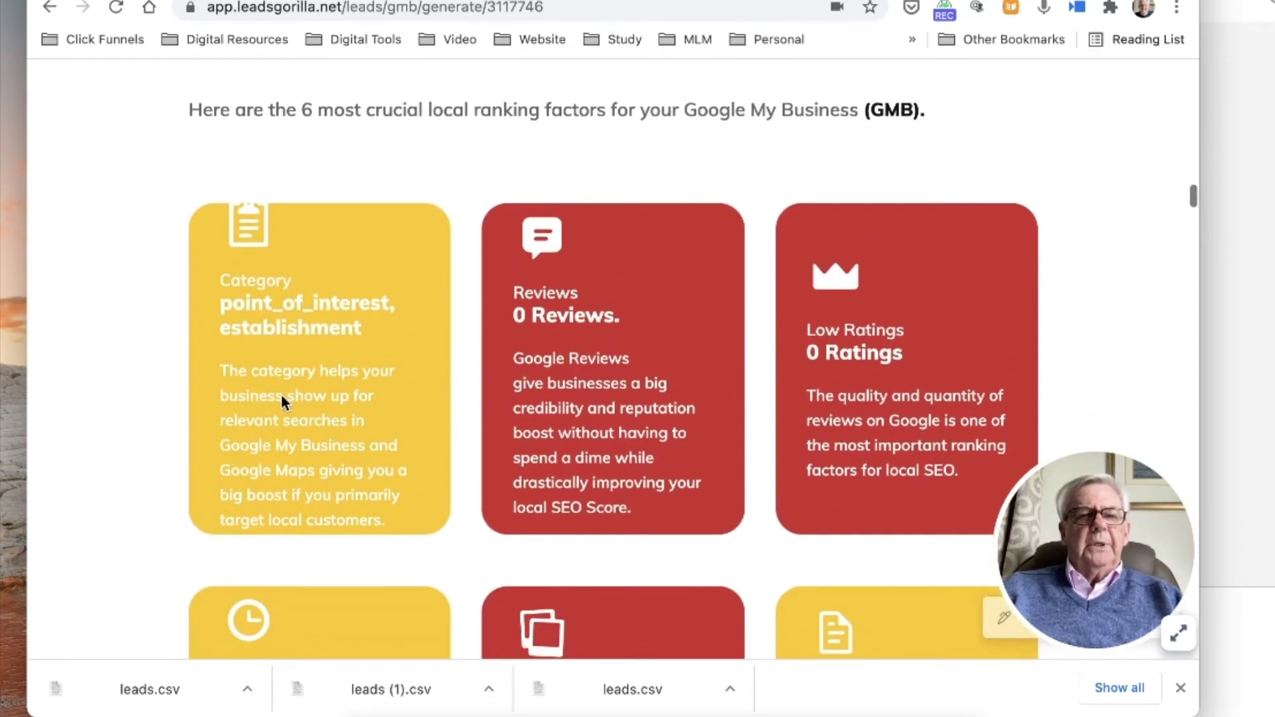
scroll(281, 393, down, 2)
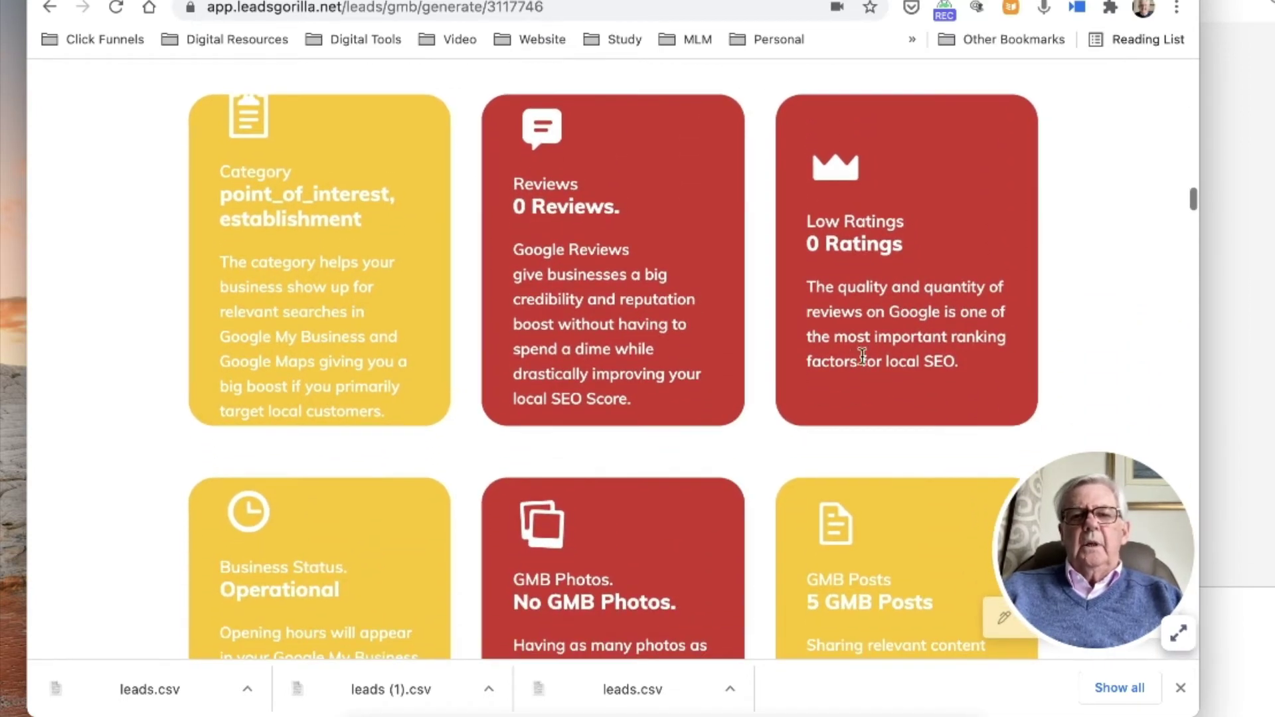
scroll(857, 357, down, 5)
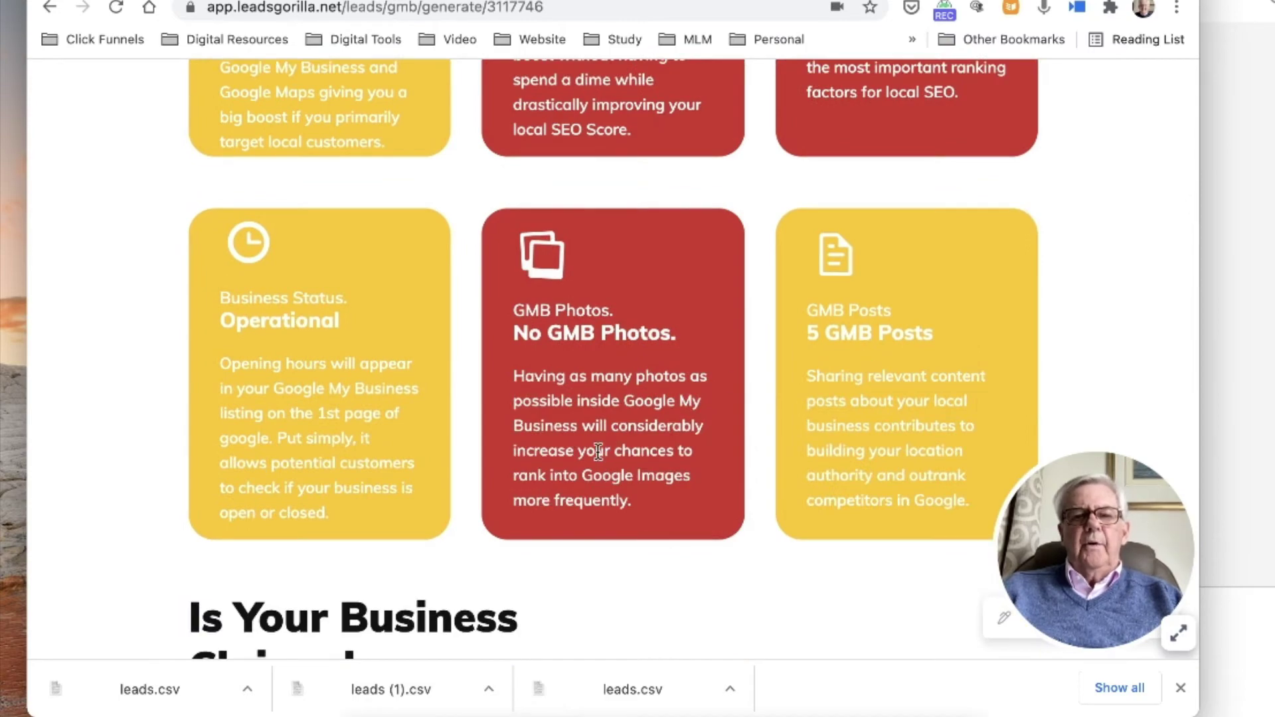
scroll(598, 452, down, 8)
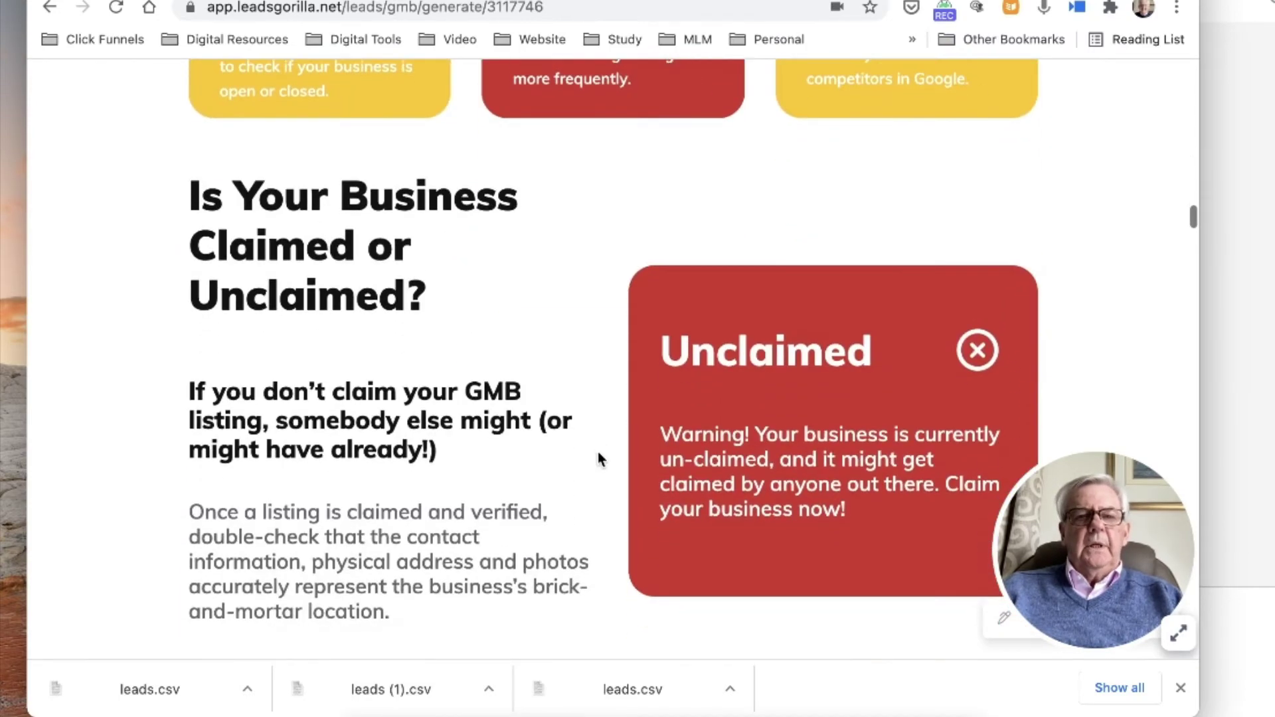
scroll(599, 458, down, 14)
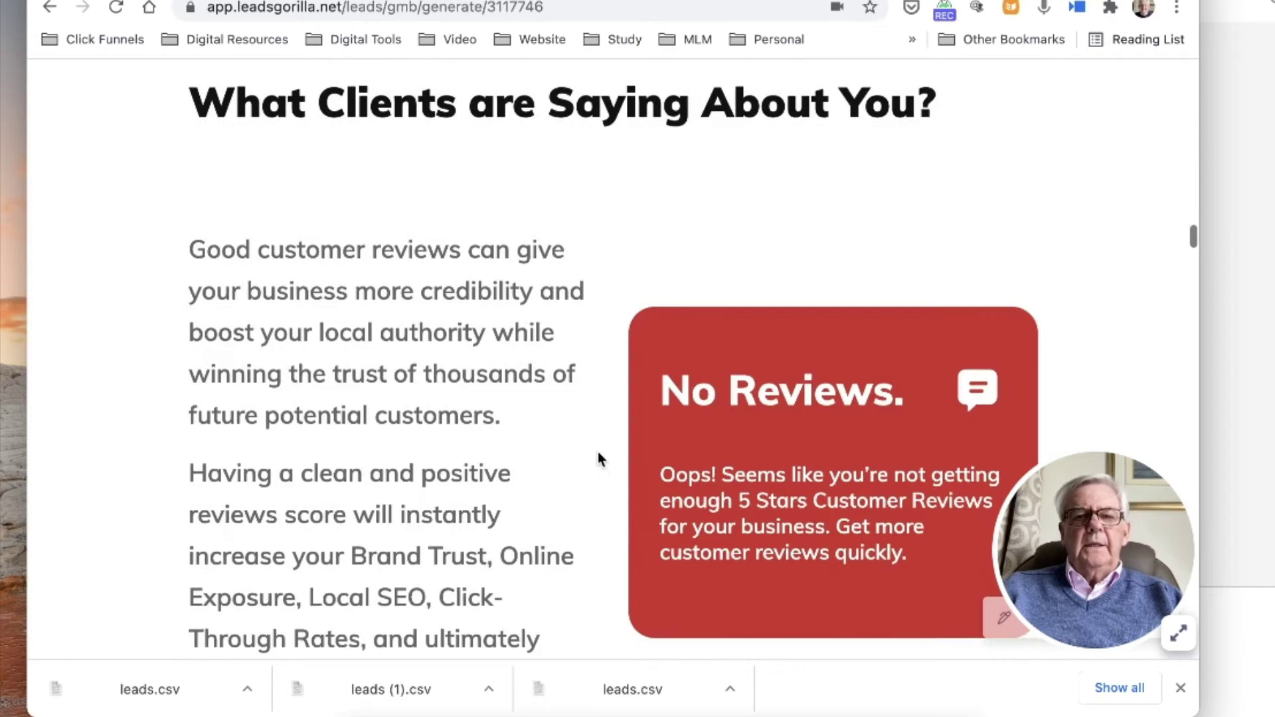
scroll(599, 458, down, 14)
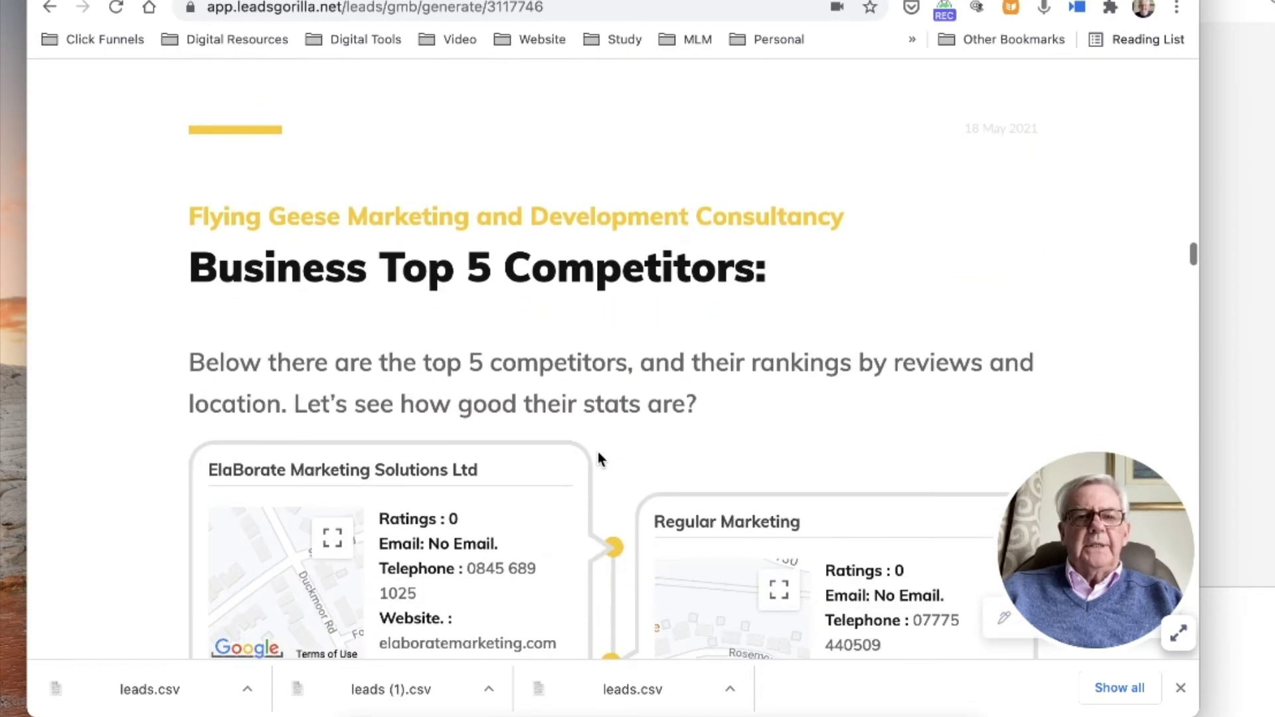
scroll(599, 455, down, 8)
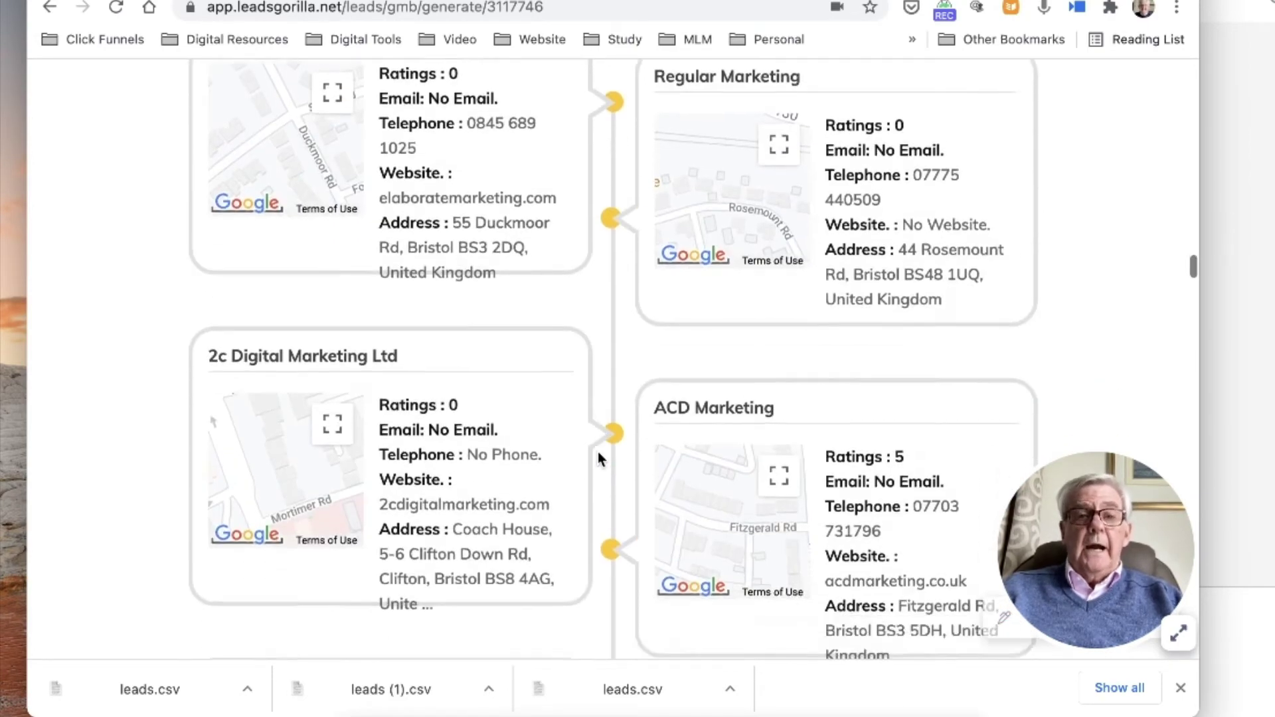
scroll(600, 459, down, 10)
scroll(598, 459, down, 9)
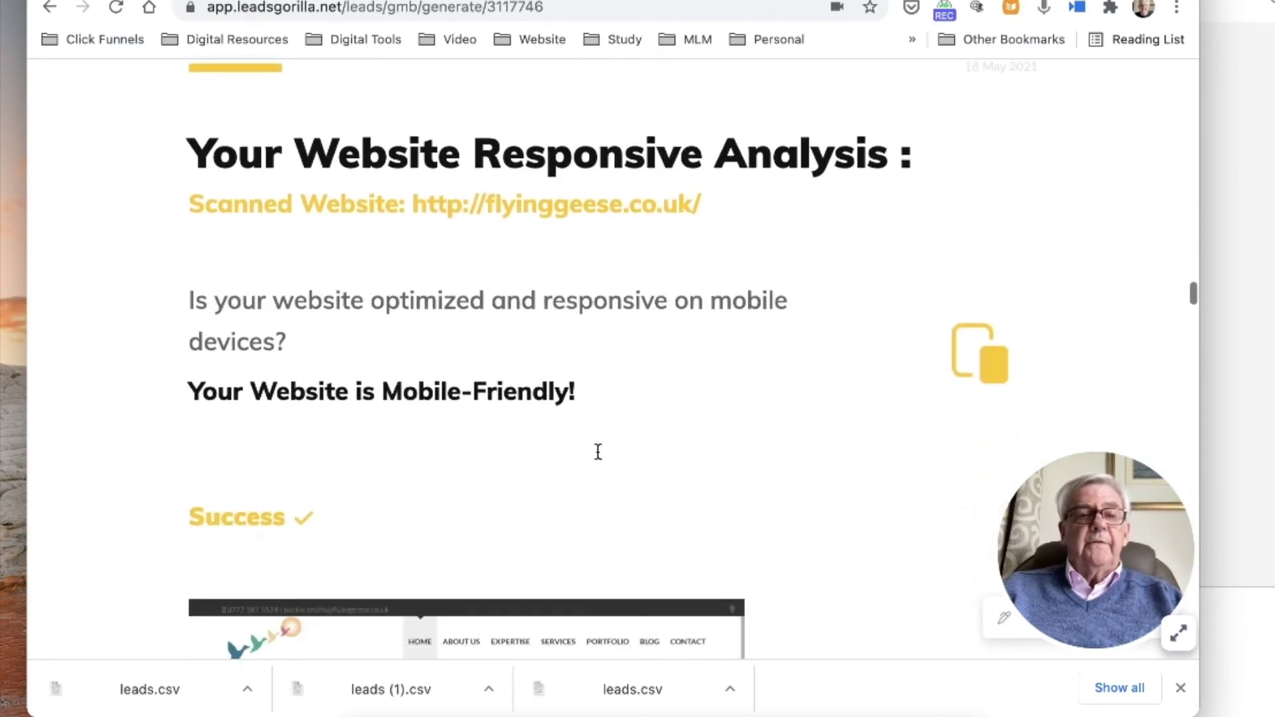
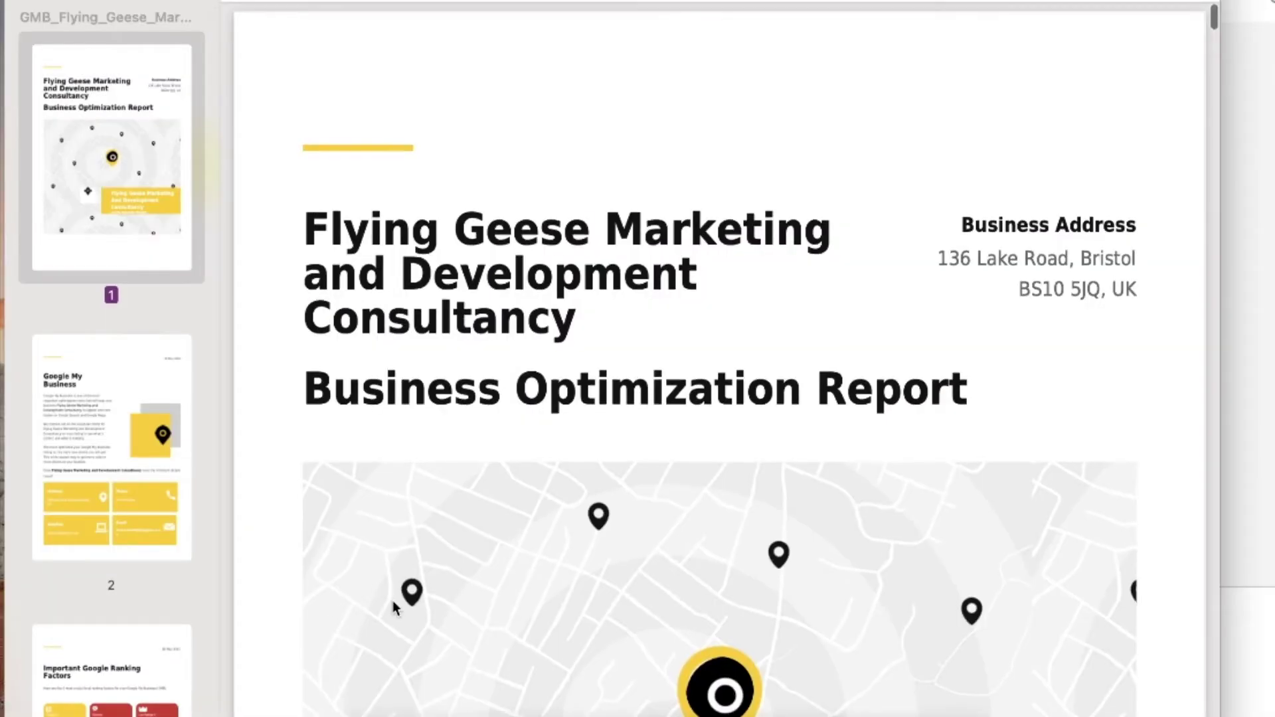
In the PDF version of the report, check the cover, Google My Business, ranking factors and top 5 competitors pages
scroll(416, 575, down, 10)
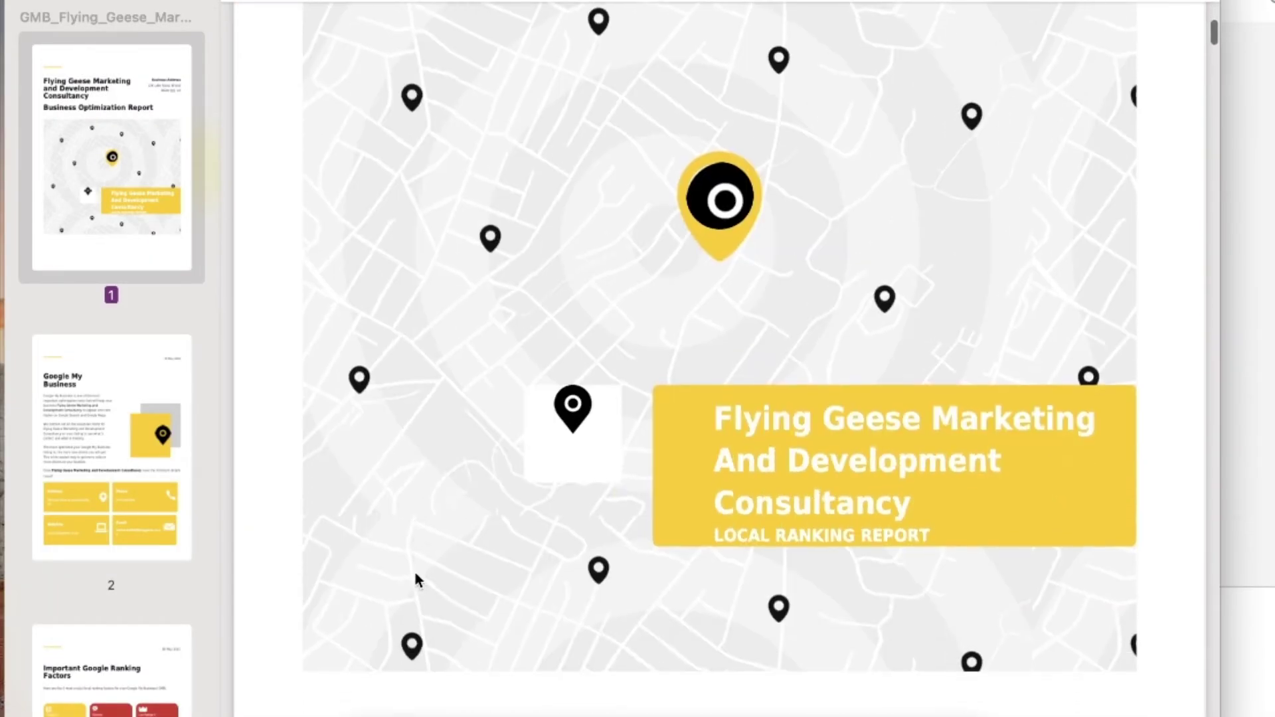
click(54, 505)
scroll(114, 507, down, 15)
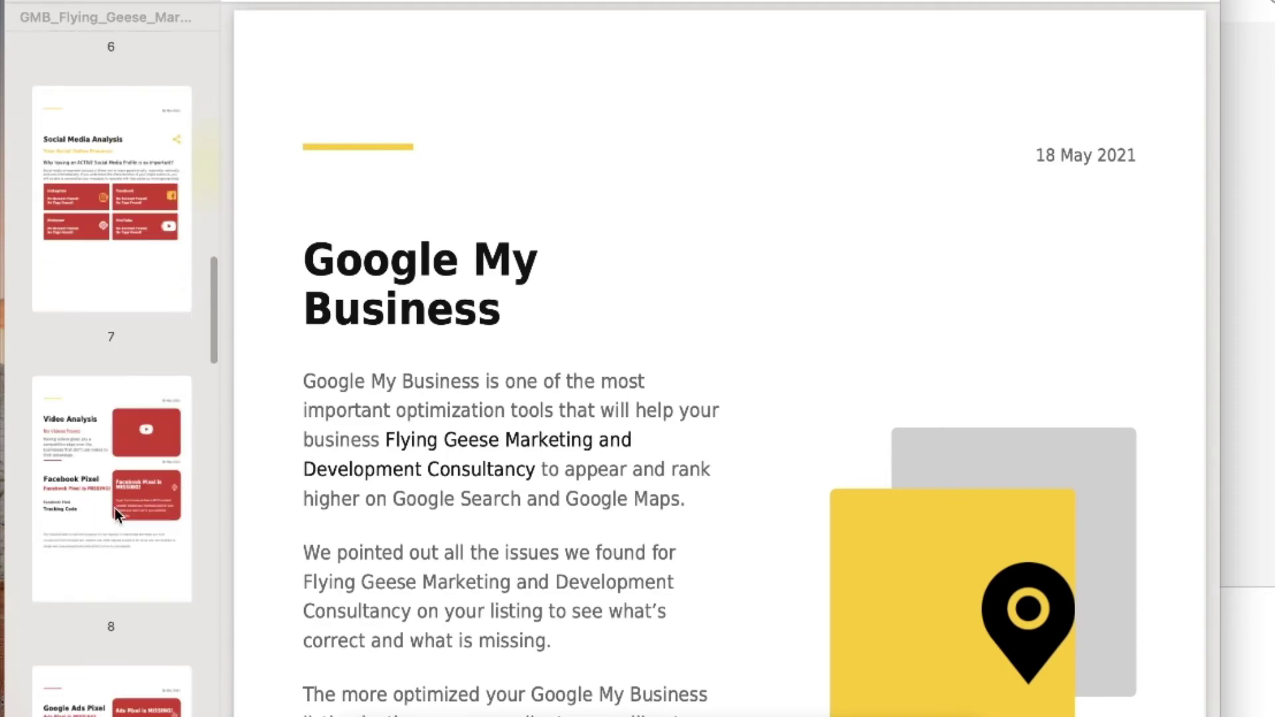
scroll(452, 488, down, 15)
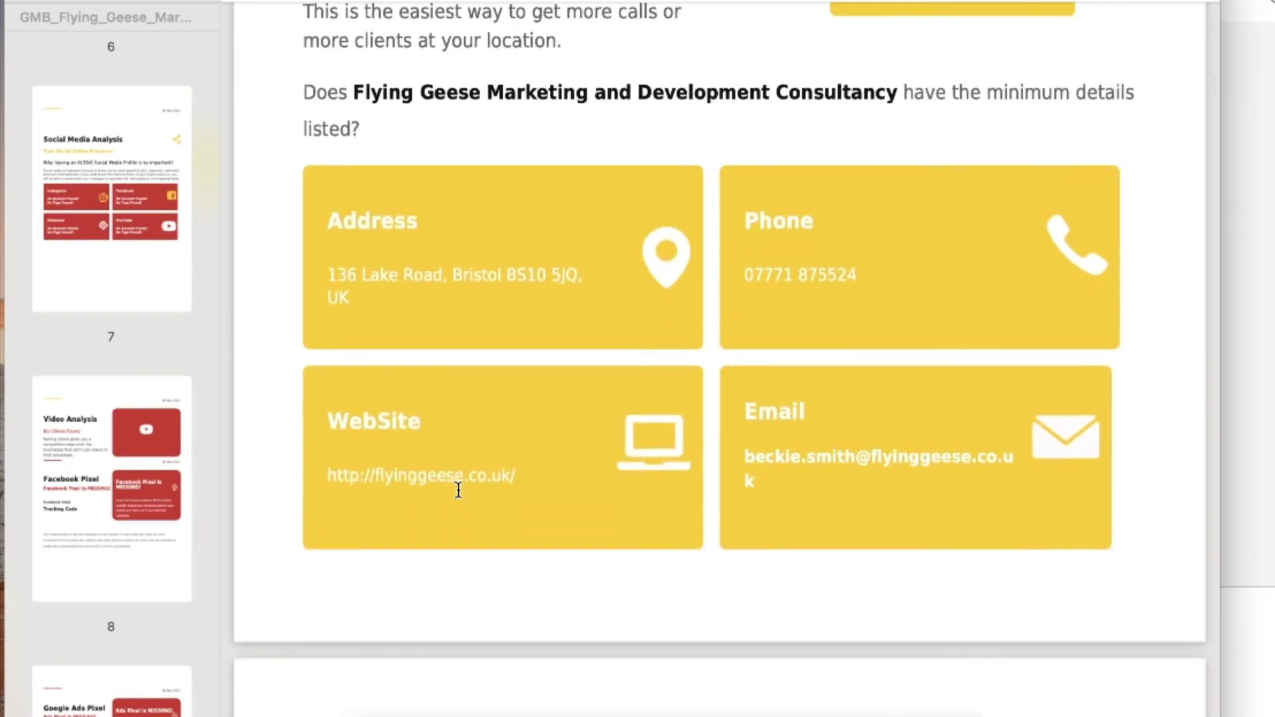
scroll(458, 490, down, 20)
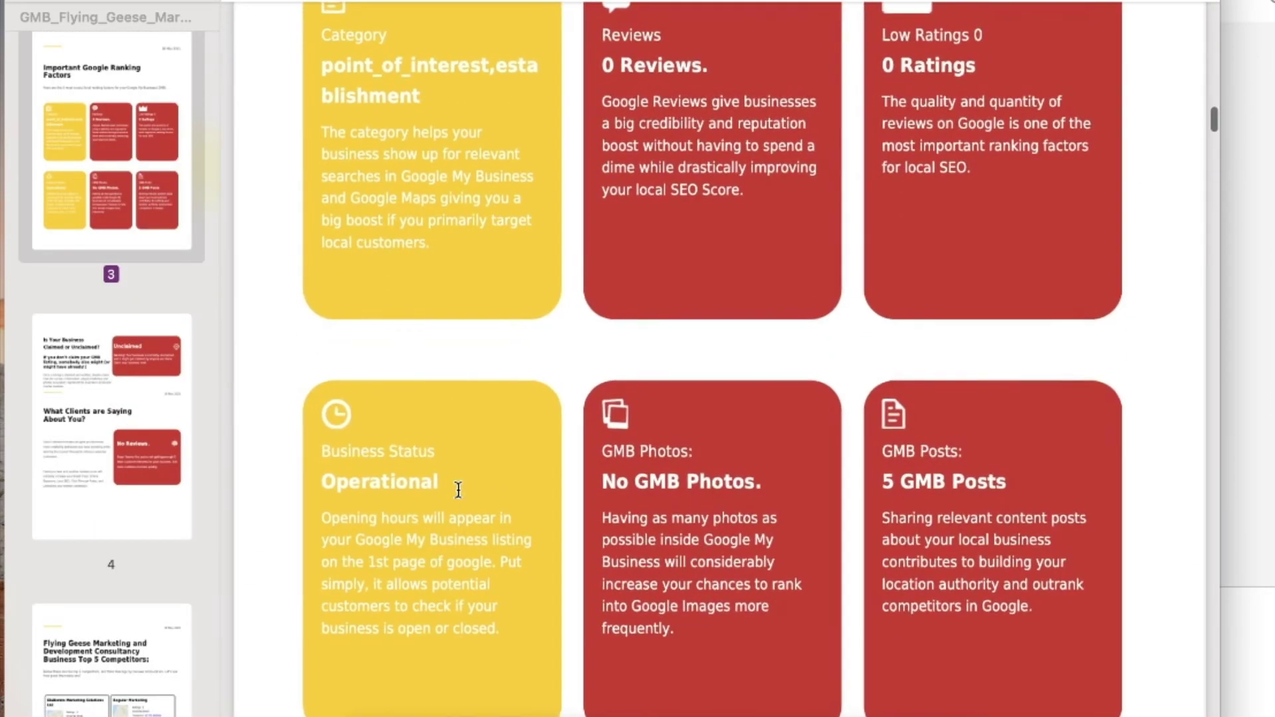
scroll(458, 489, down, 20)
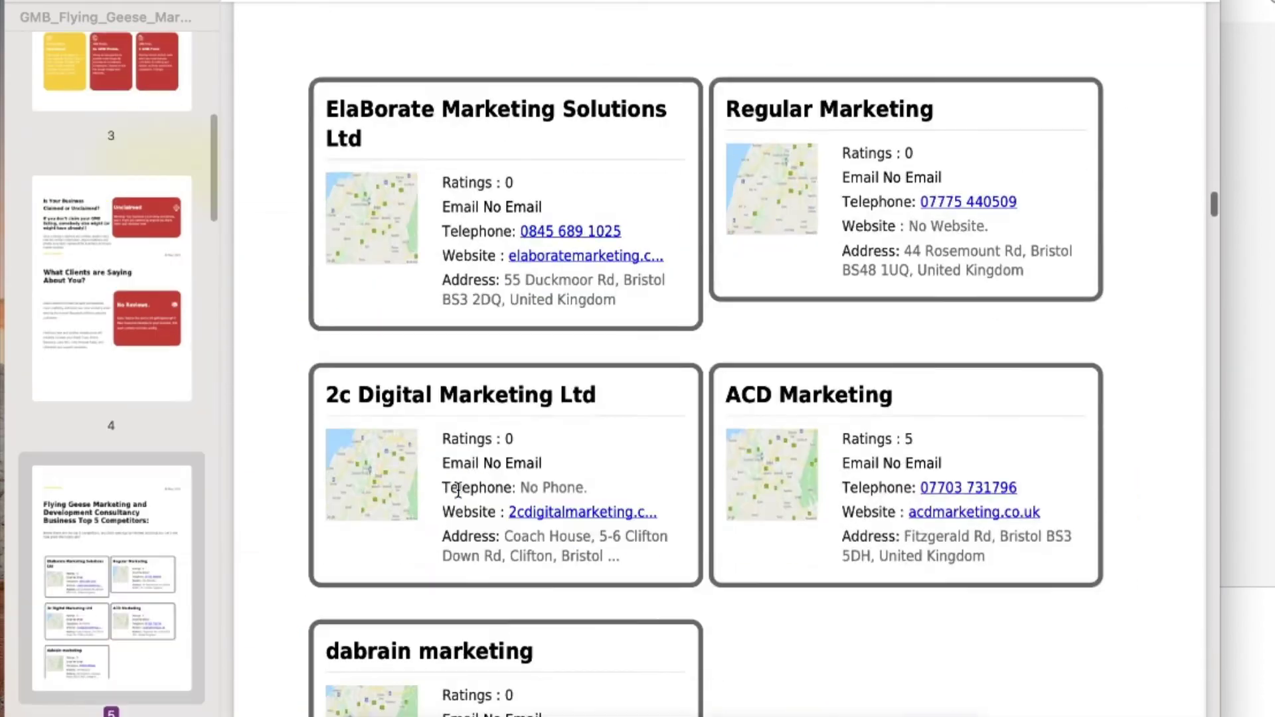
scroll(458, 490, up, 8)
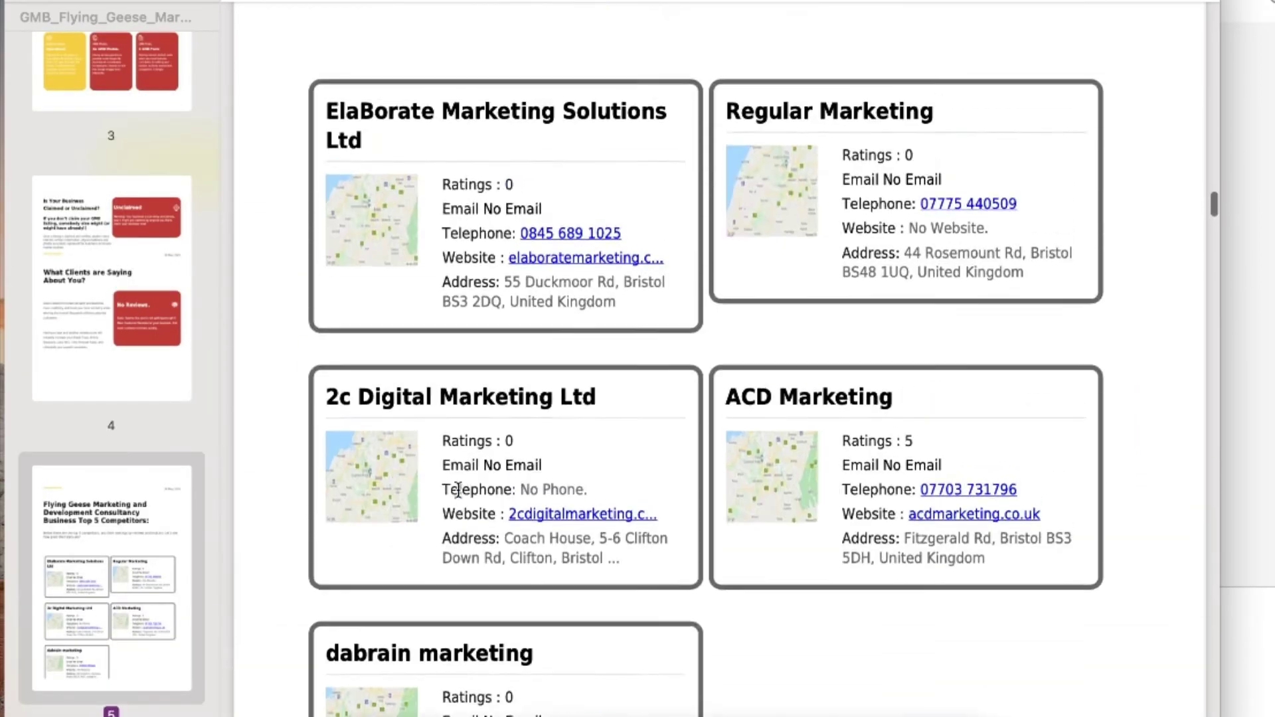
scroll(458, 489, up, 4)
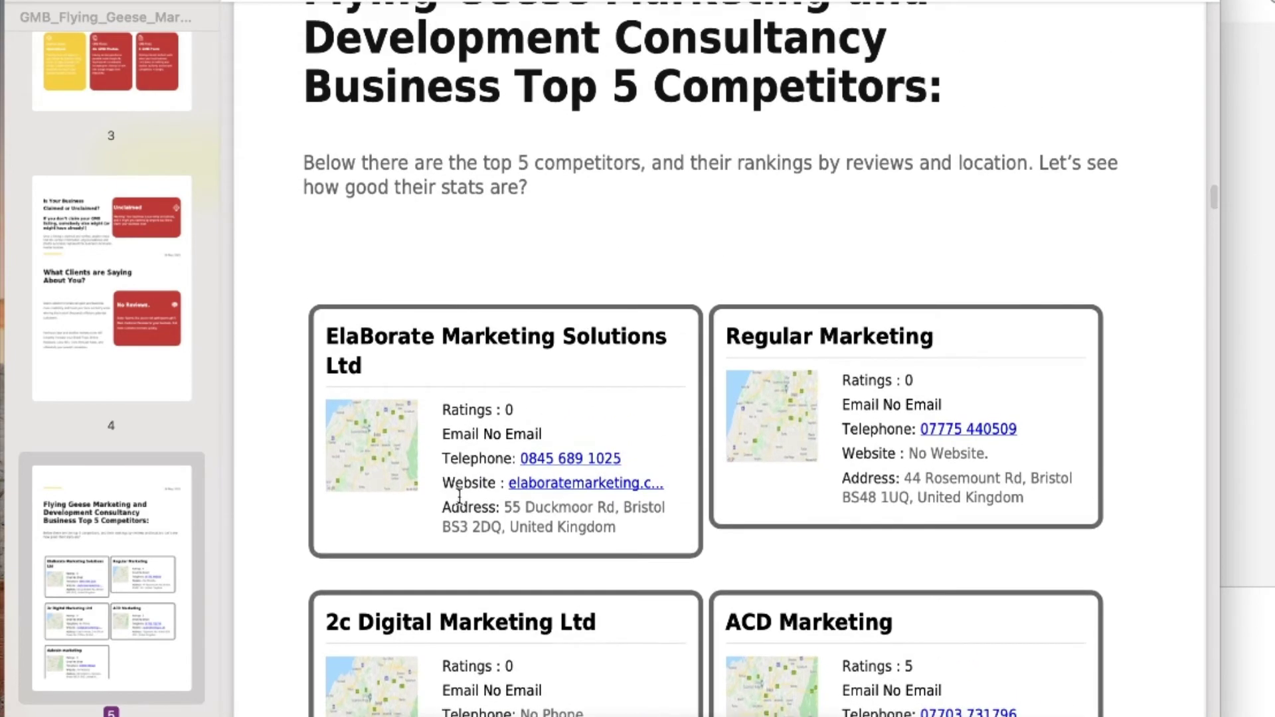
scroll(459, 497, down, 14)
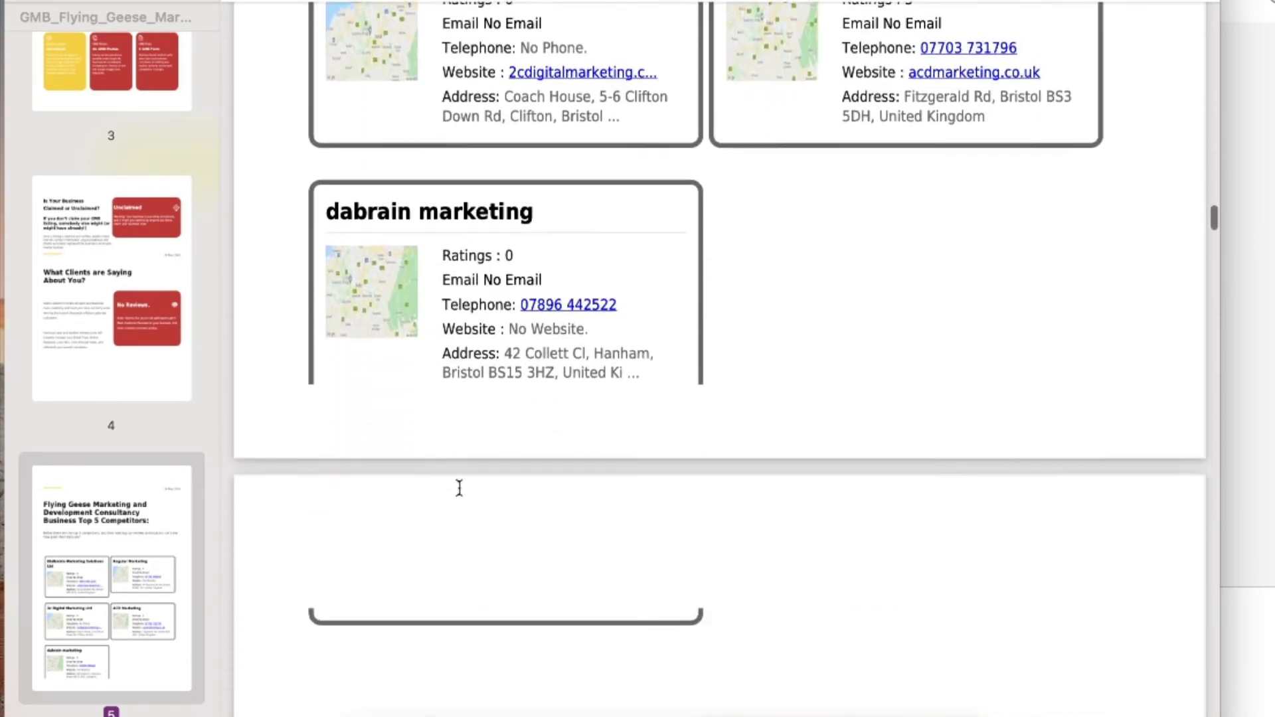
Check the PDF's website responsive analysis and its social media analysis for Instagram, Facebook, Pinterest and YouTube
scroll(459, 488, down, 14)
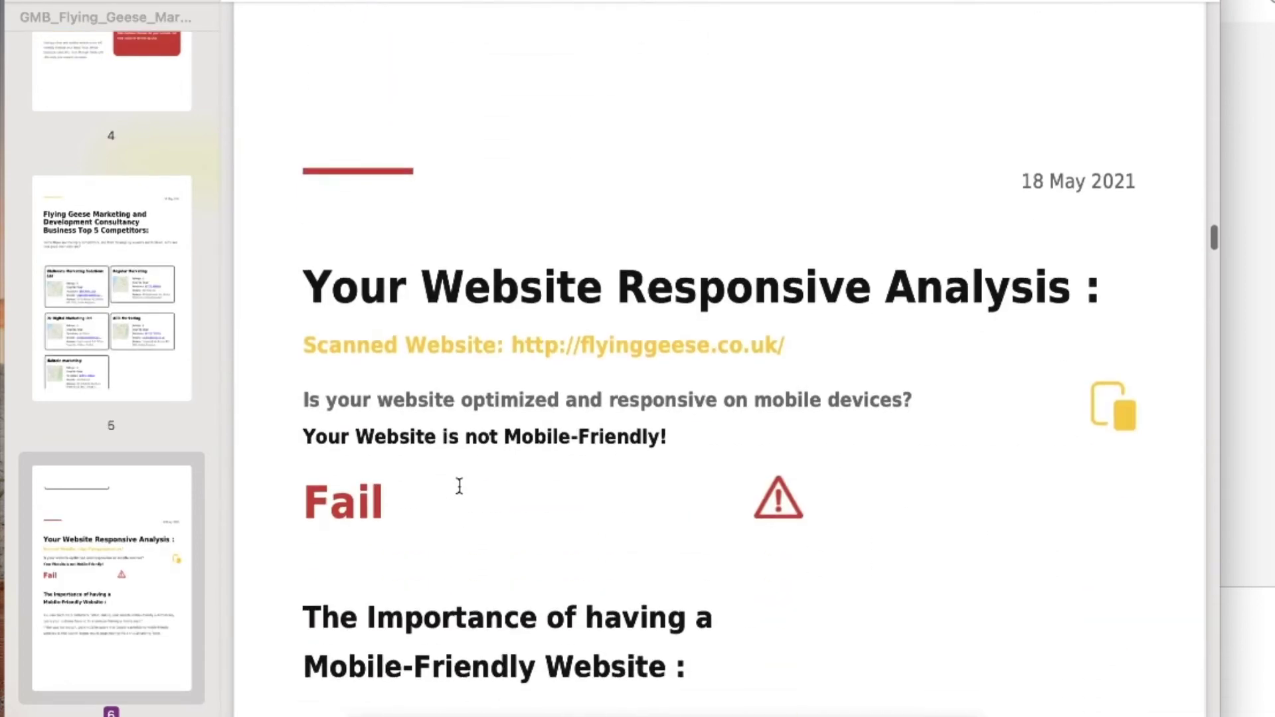
scroll(459, 487, down, 6)
scroll(463, 436, down, 1)
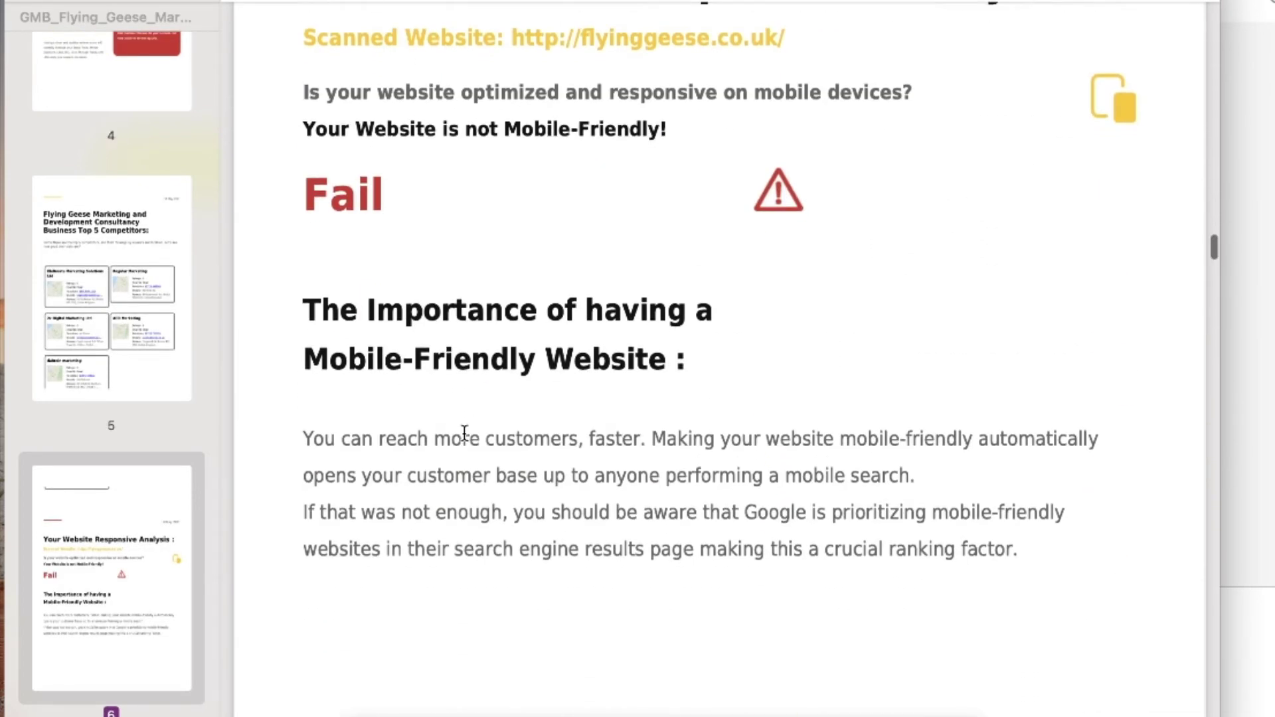
scroll(464, 432, down, 1)
scroll(465, 407, up, 4)
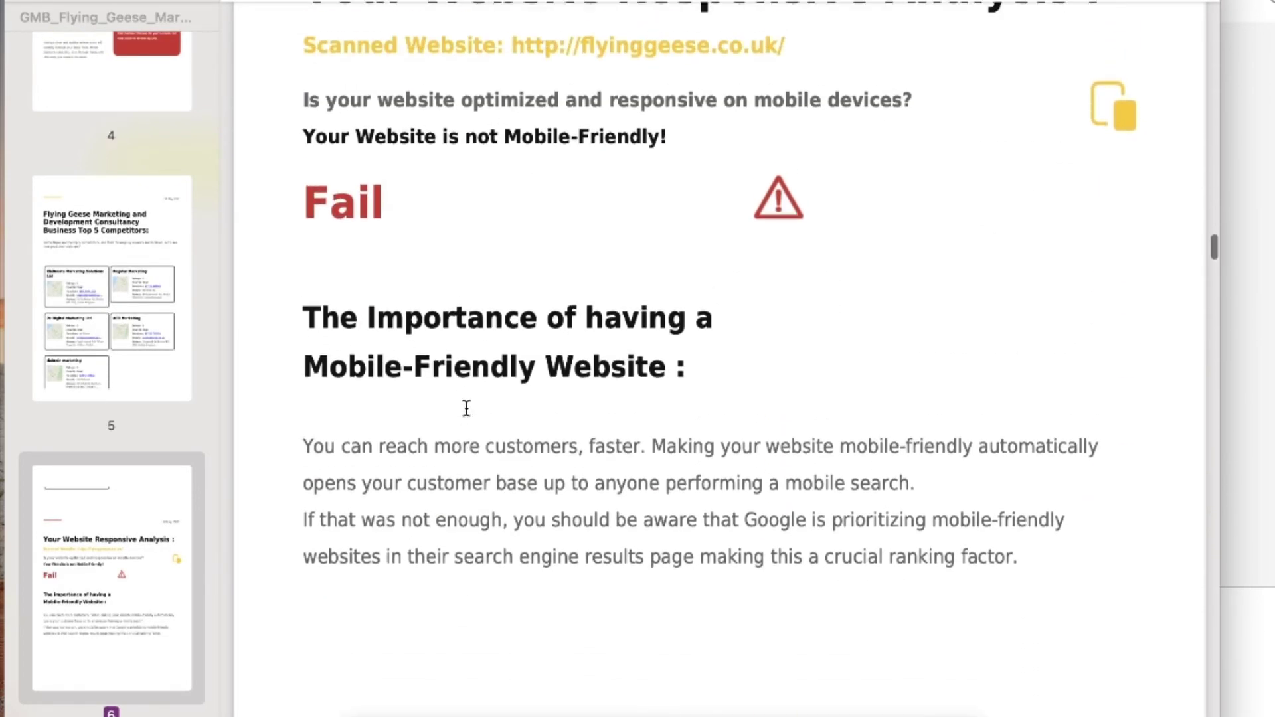
scroll(465, 407, down, 3)
scroll(467, 408, down, 20)
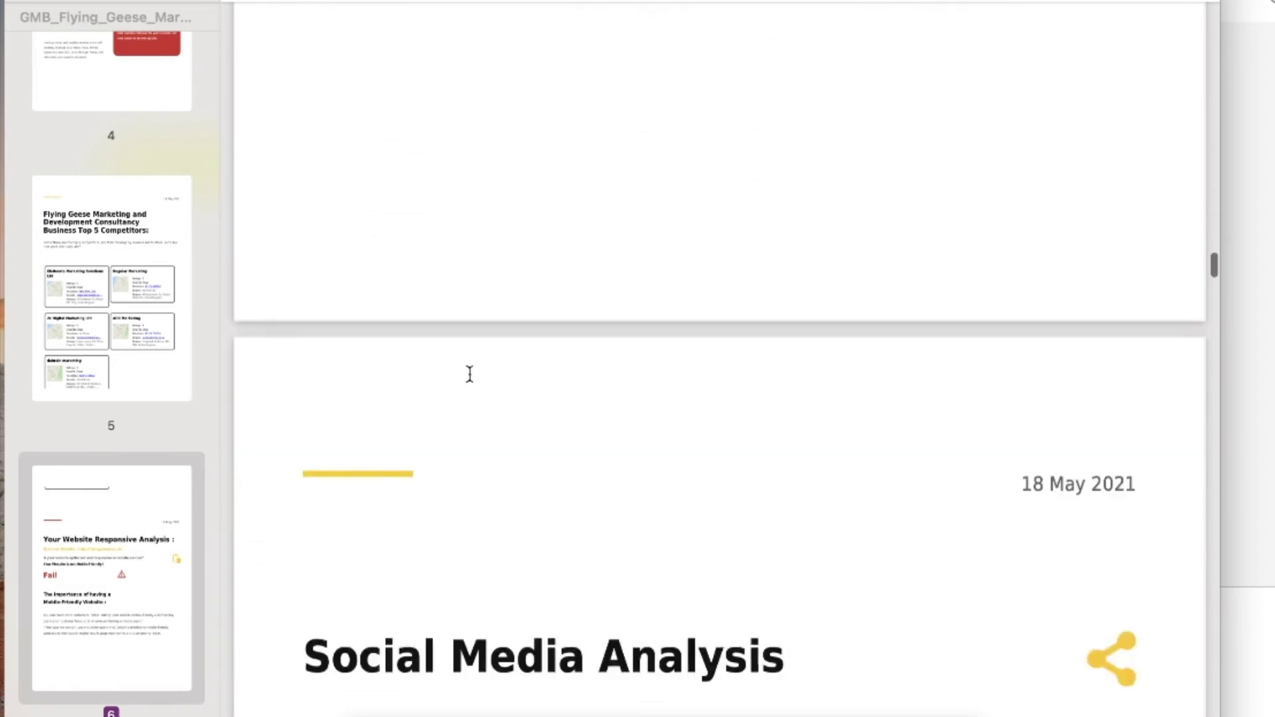
scroll(466, 362, down, 7)
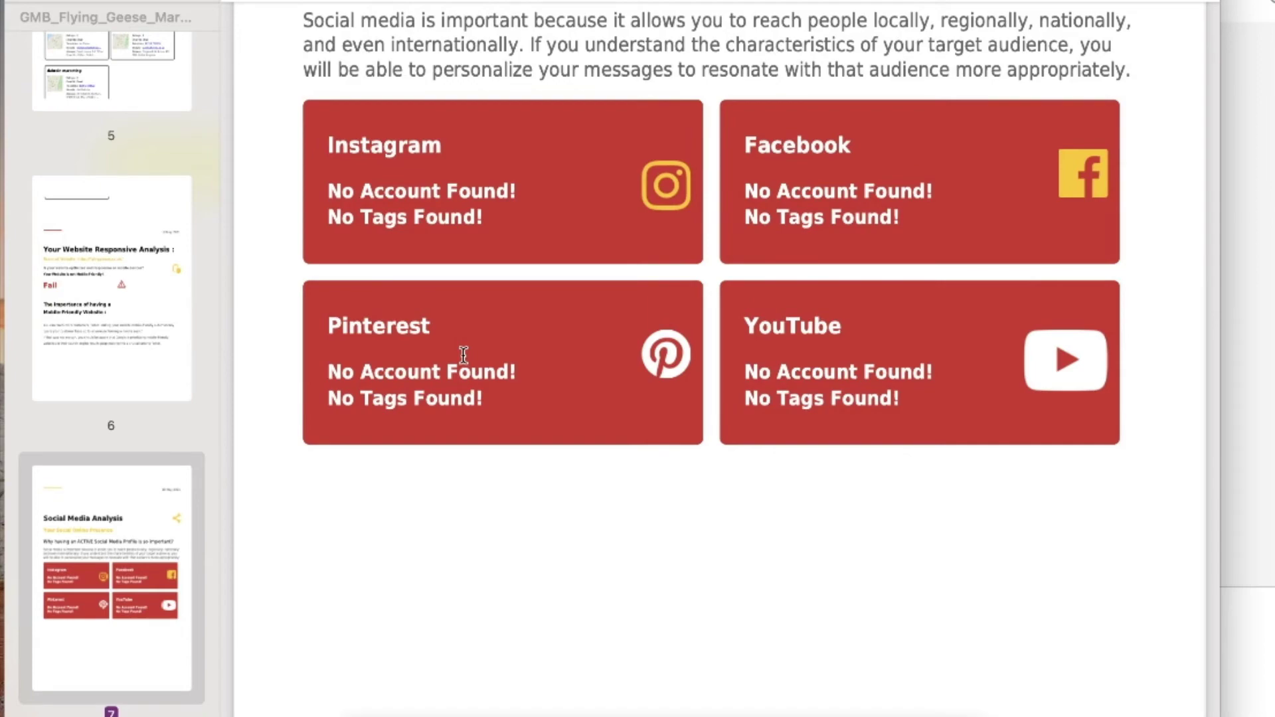
Look through the PDF's video analysis, Facebook, Google Ads and Analytics pixel, Webmaster Tools and business schema sections
scroll(464, 355, down, 20)
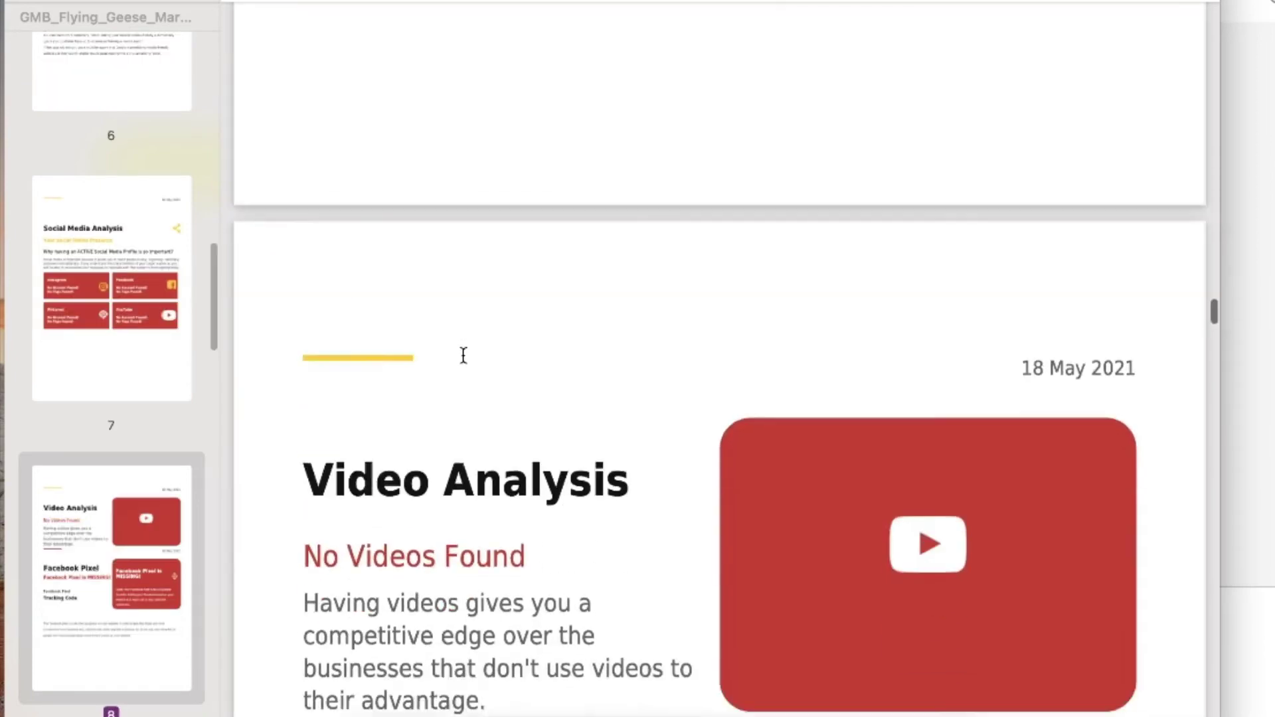
scroll(464, 355, down, 20)
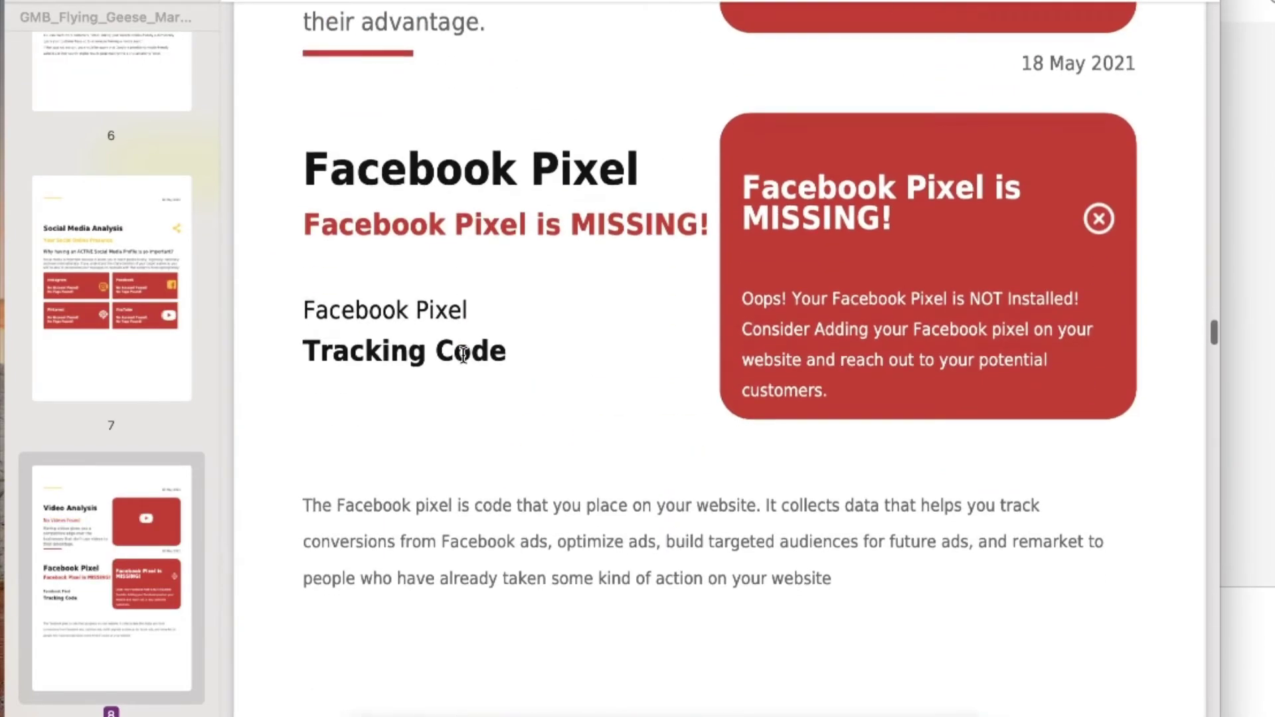
scroll(464, 351, down, 20)
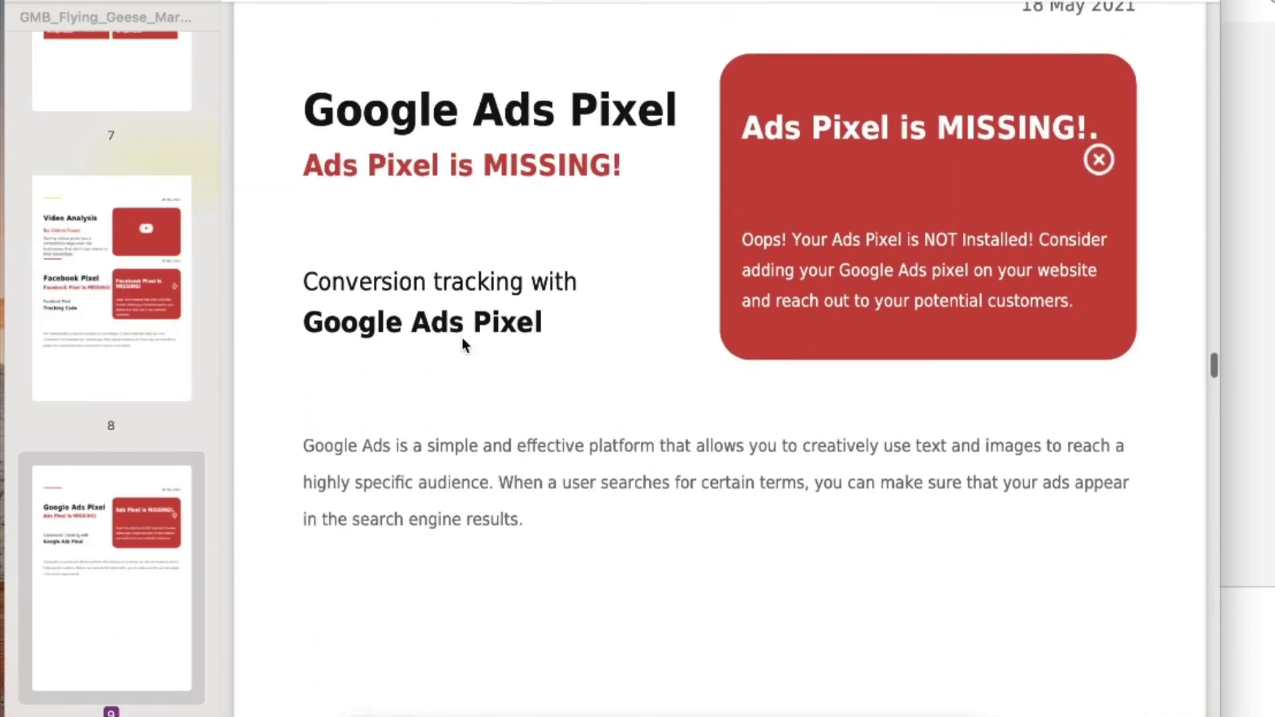
scroll(464, 305, down, 20)
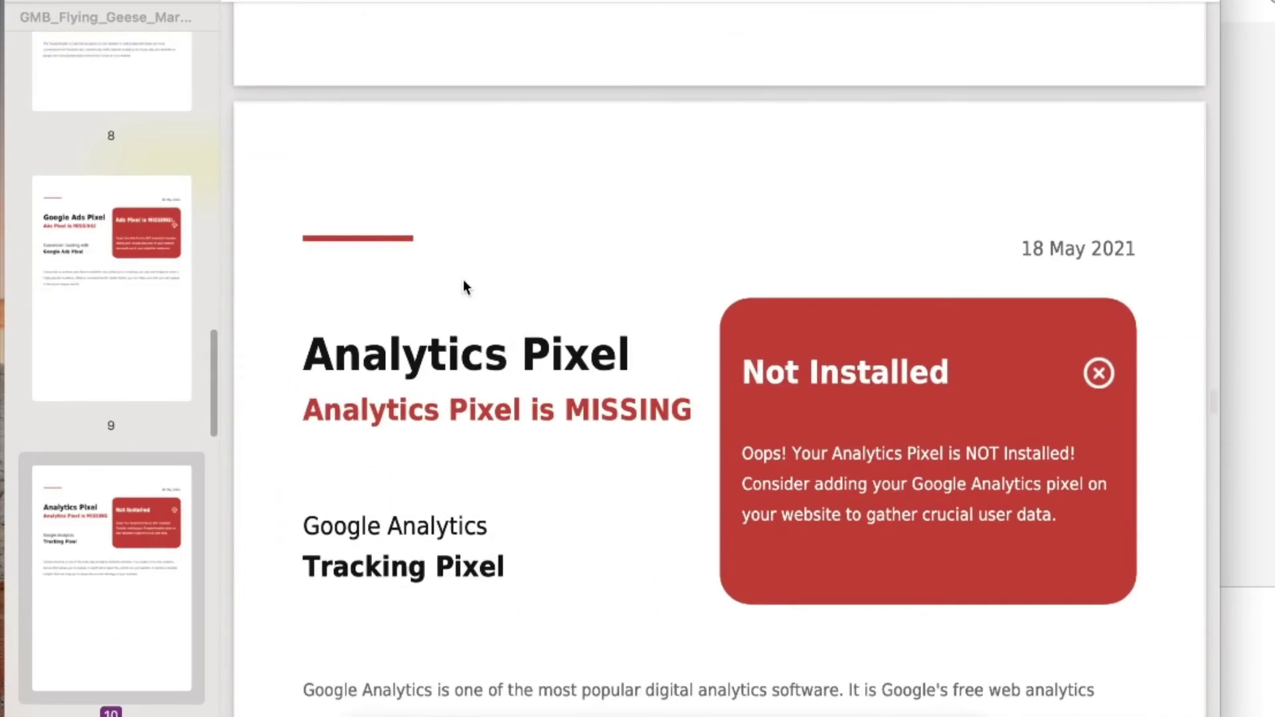
scroll(464, 258, down, 20)
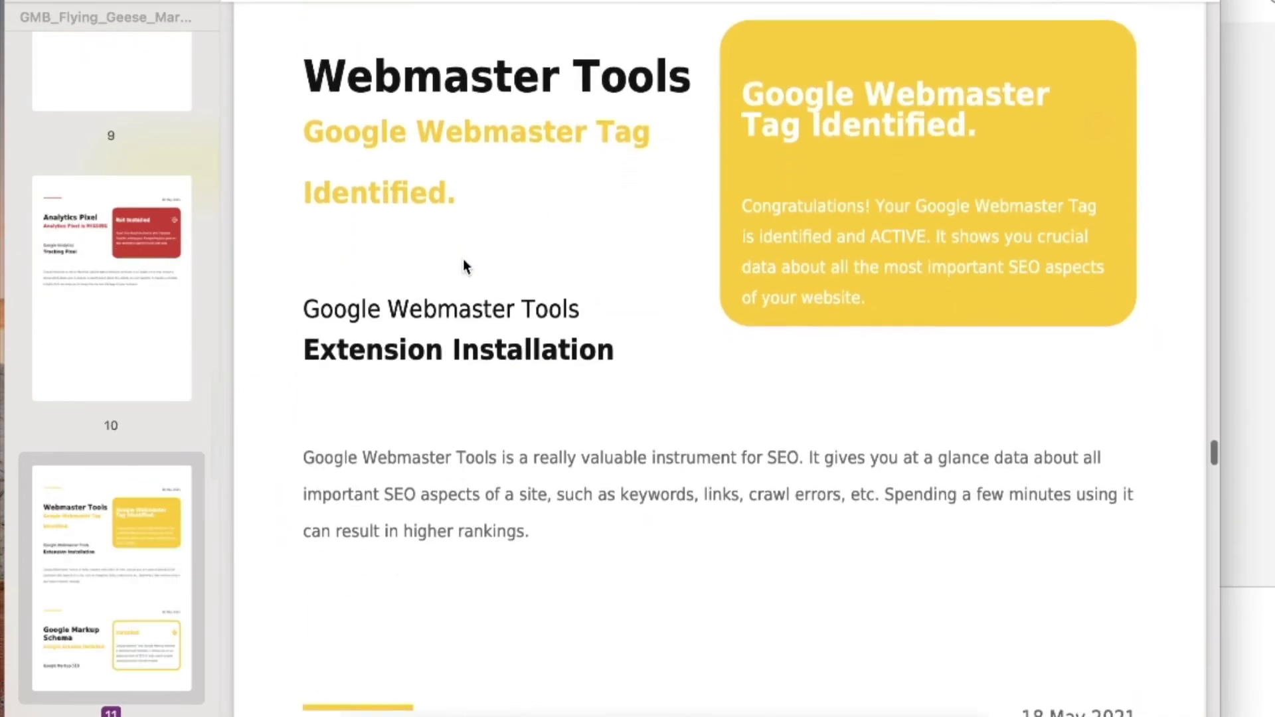
scroll(466, 231, down, 20)
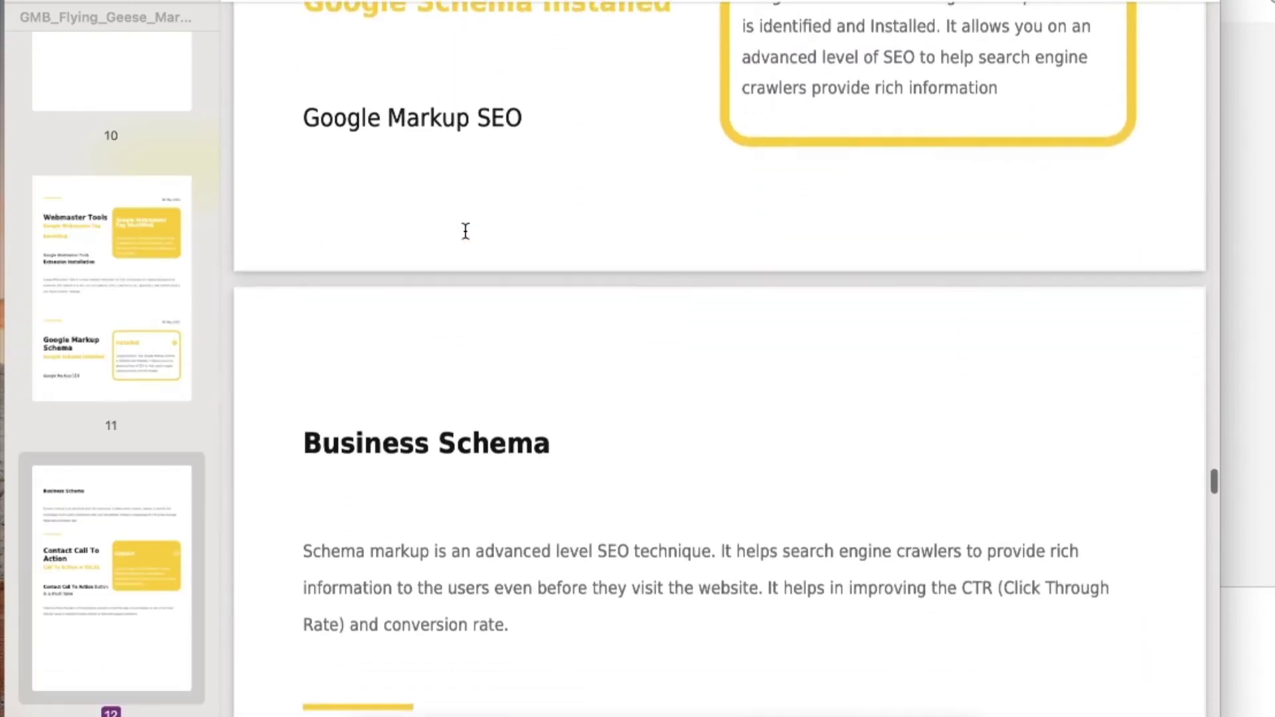
scroll(466, 231, down, 10)
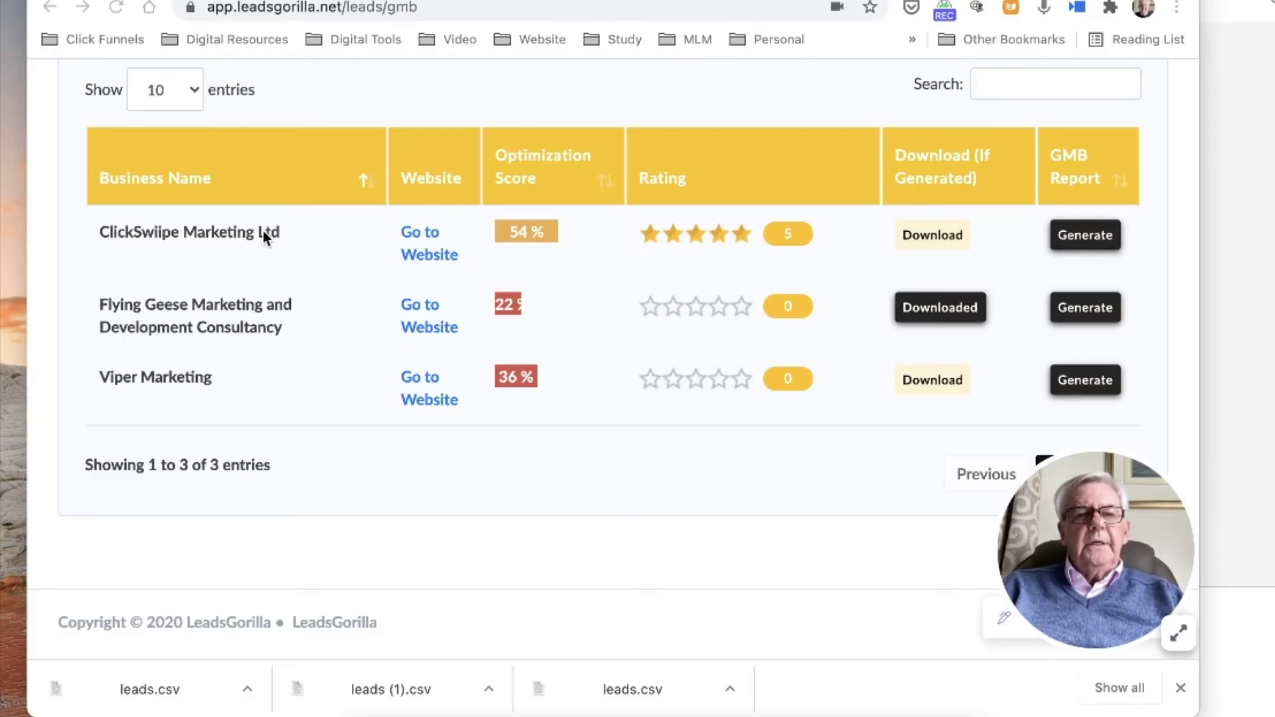
Set up a GMB report for ClickSwiipe Marketing Ltd with all the optional checks included
click(1082, 238)
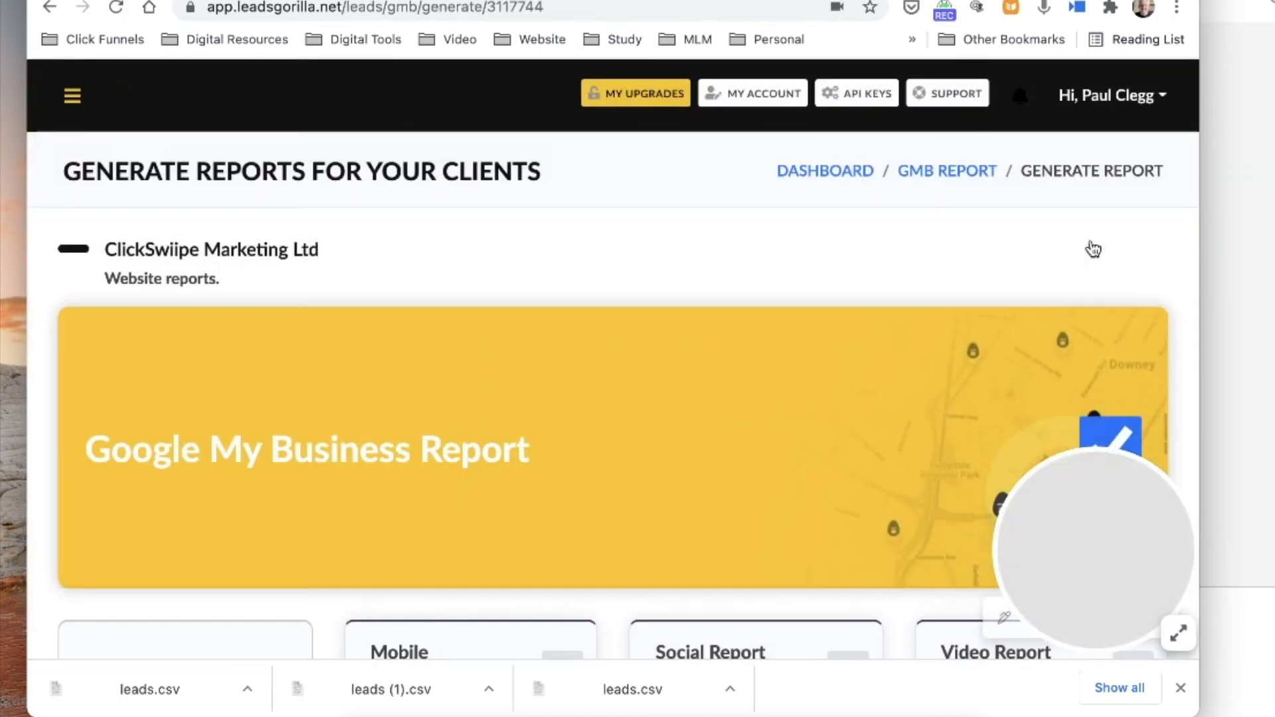
scroll(612, 337, down, 7)
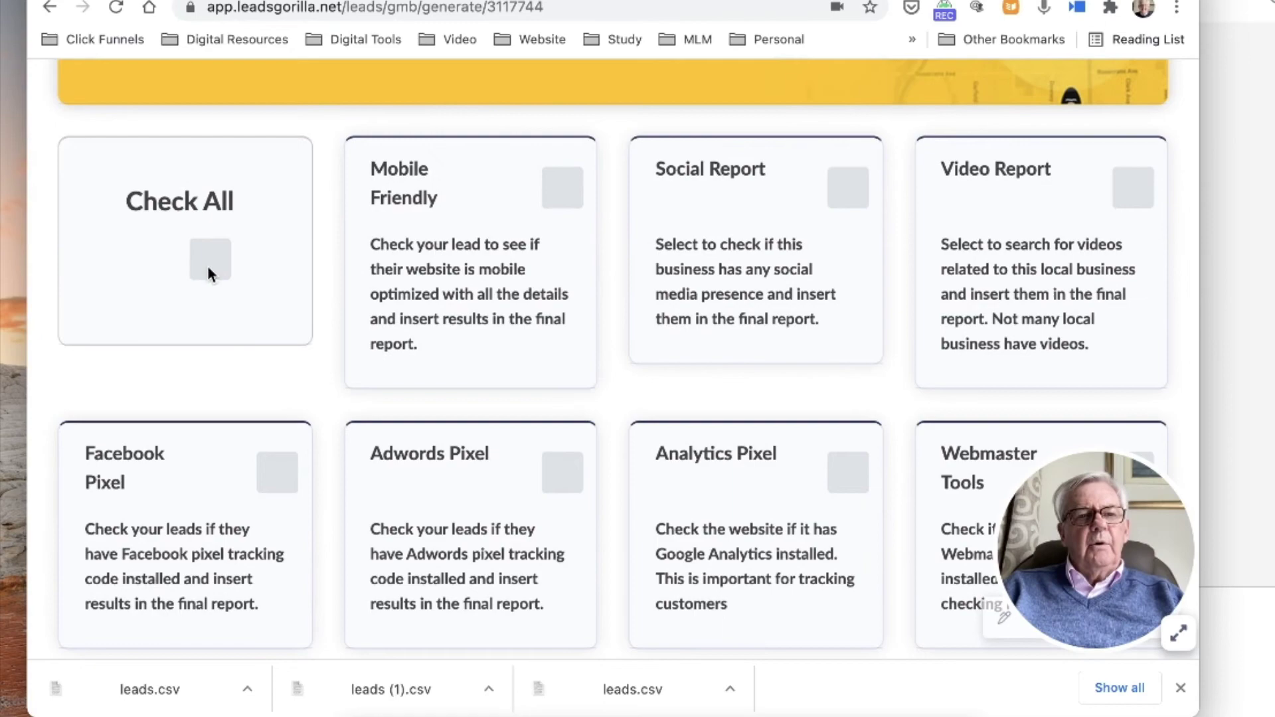
click(207, 265)
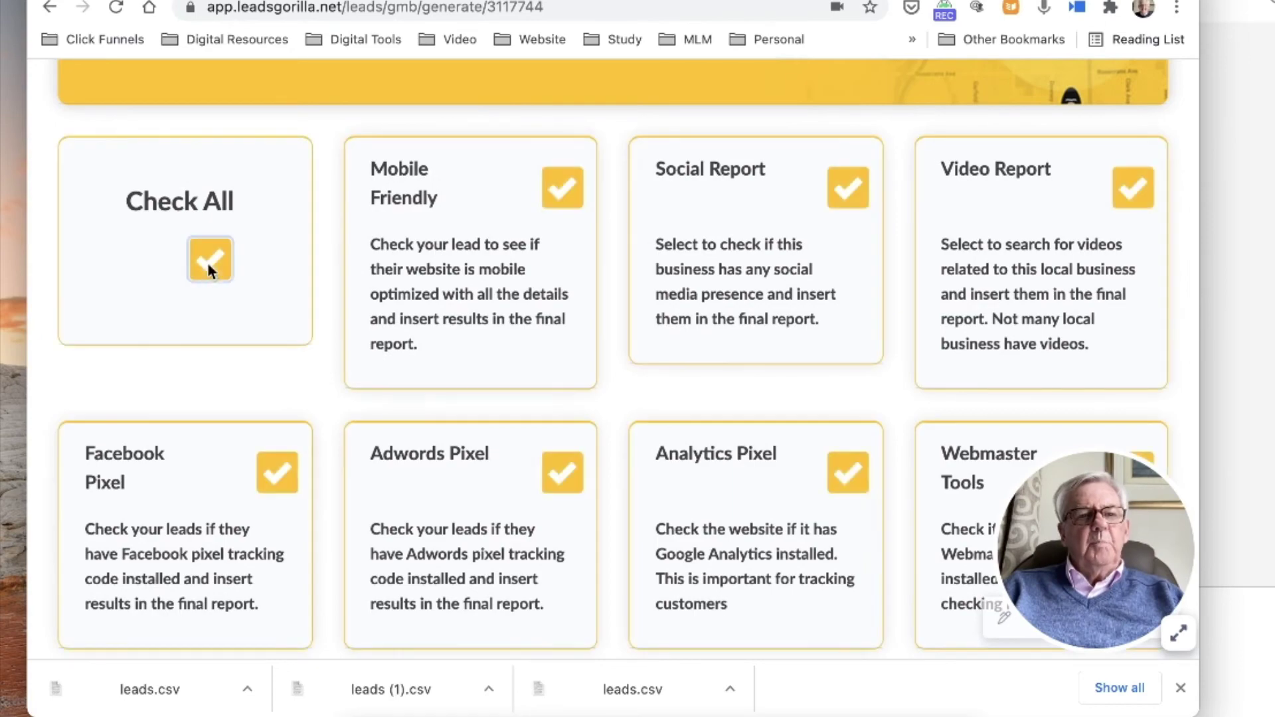
scroll(326, 306, down, 14)
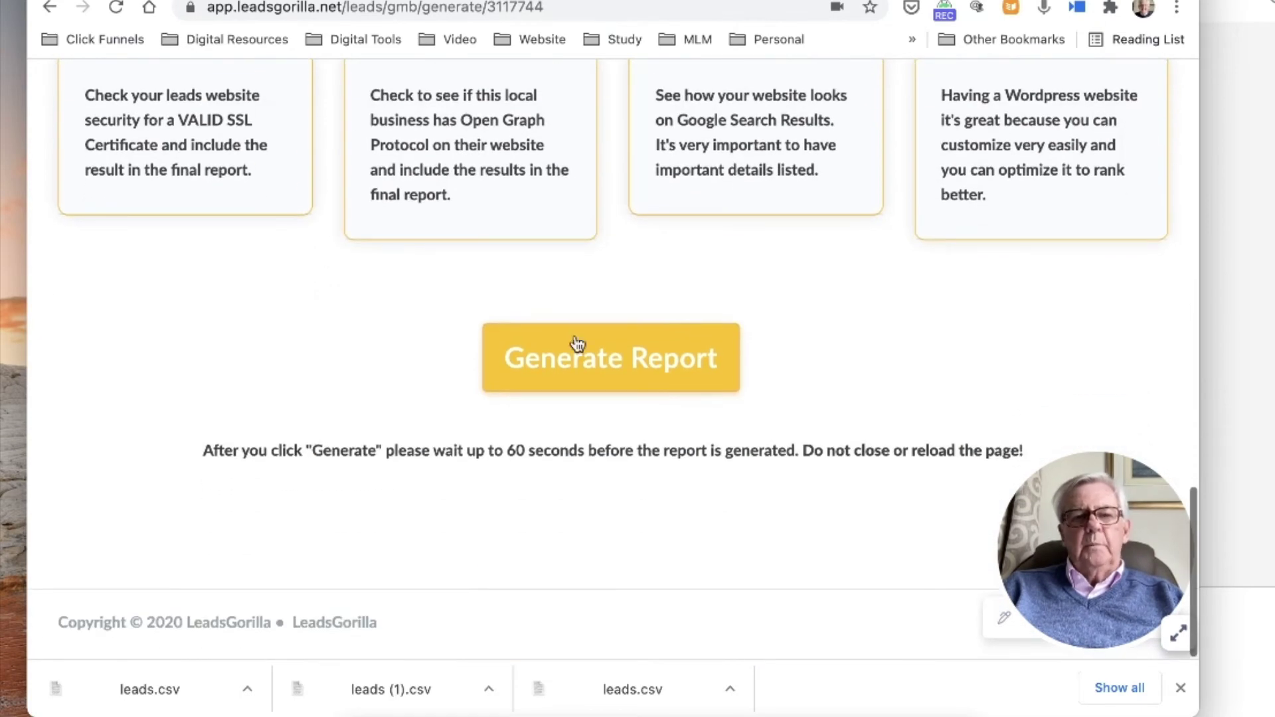
scroll(602, 368, up, 6)
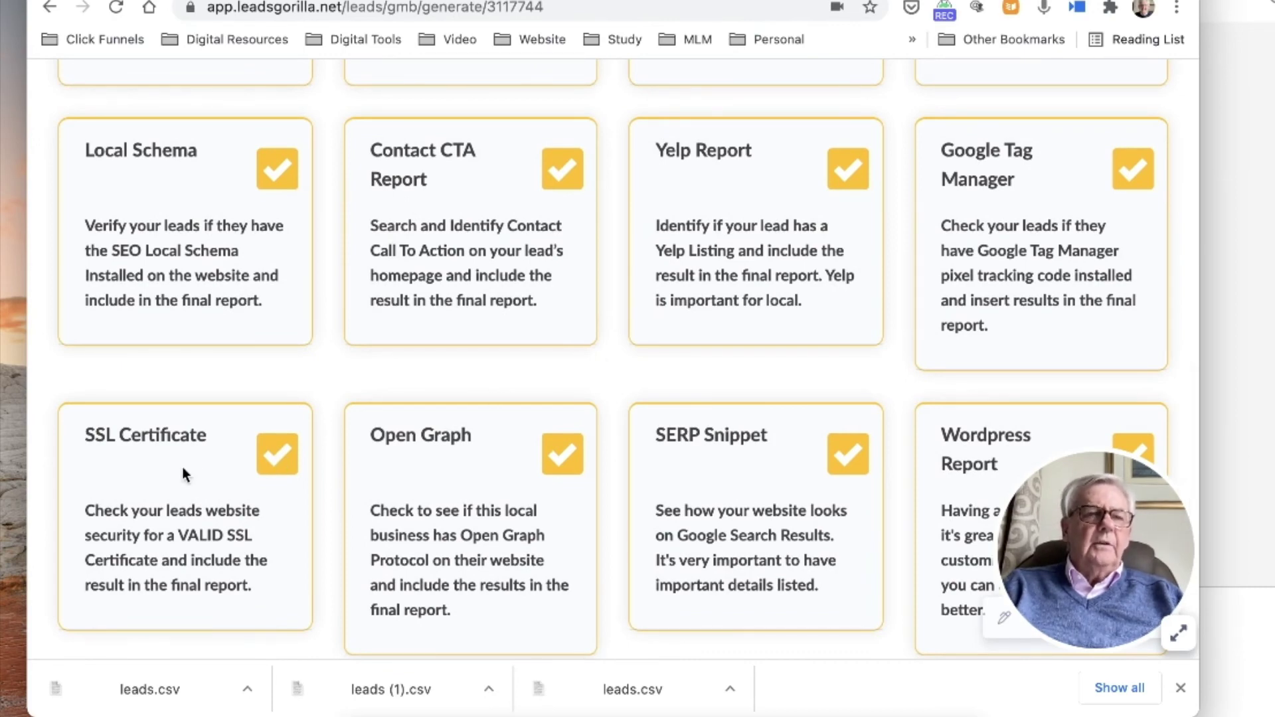
scroll(382, 297, up, 4)
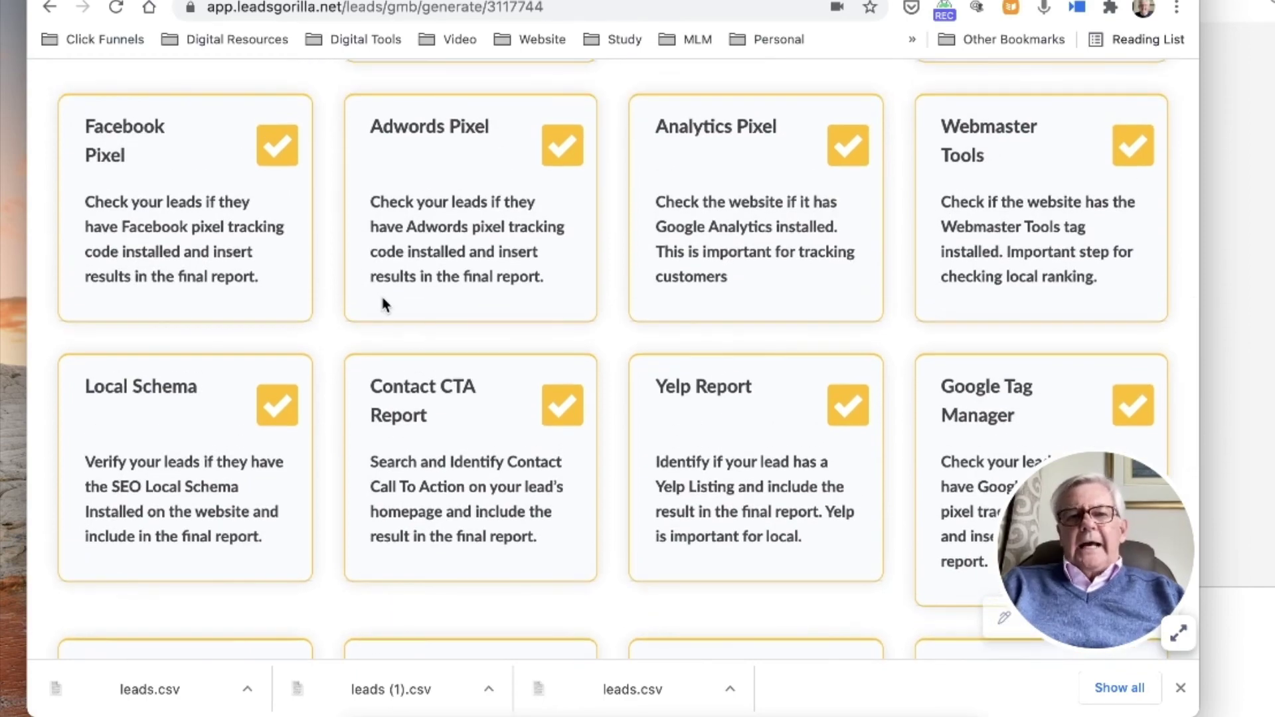
scroll(382, 299, down, 10)
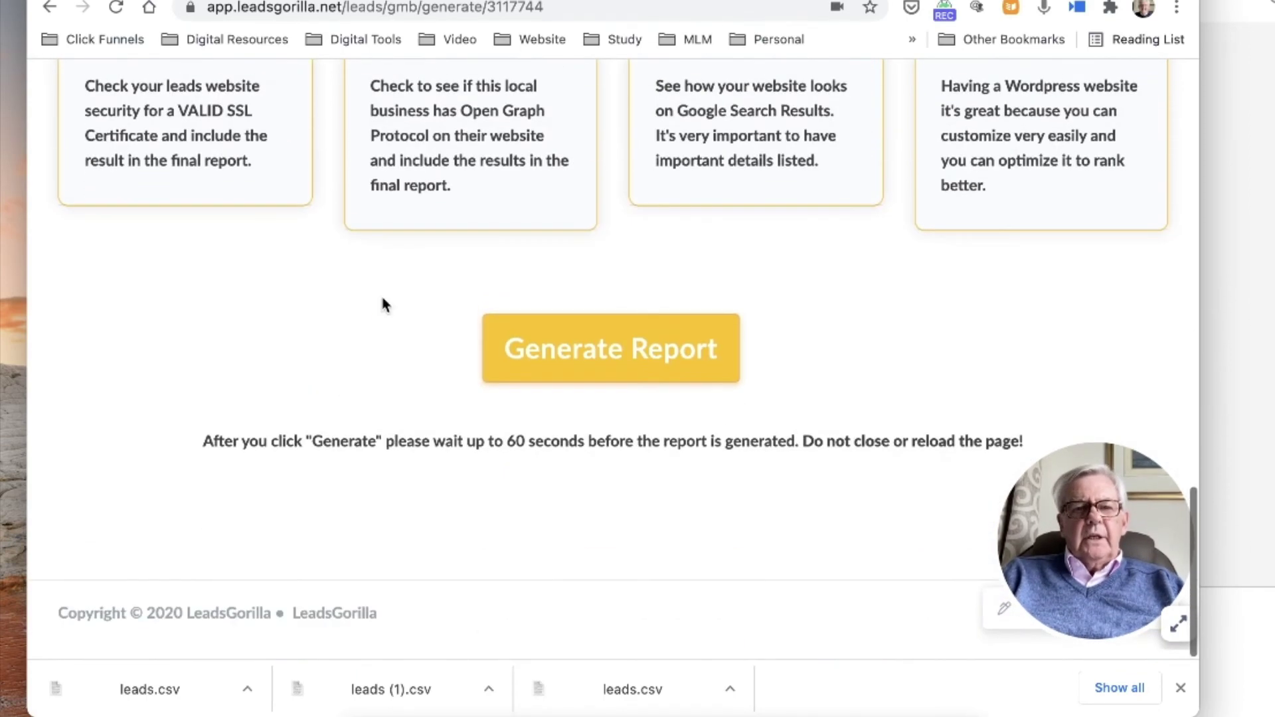
Generate the ClickSwiipe Marketing Ltd report and check on the page that generation has finished
click(580, 369)
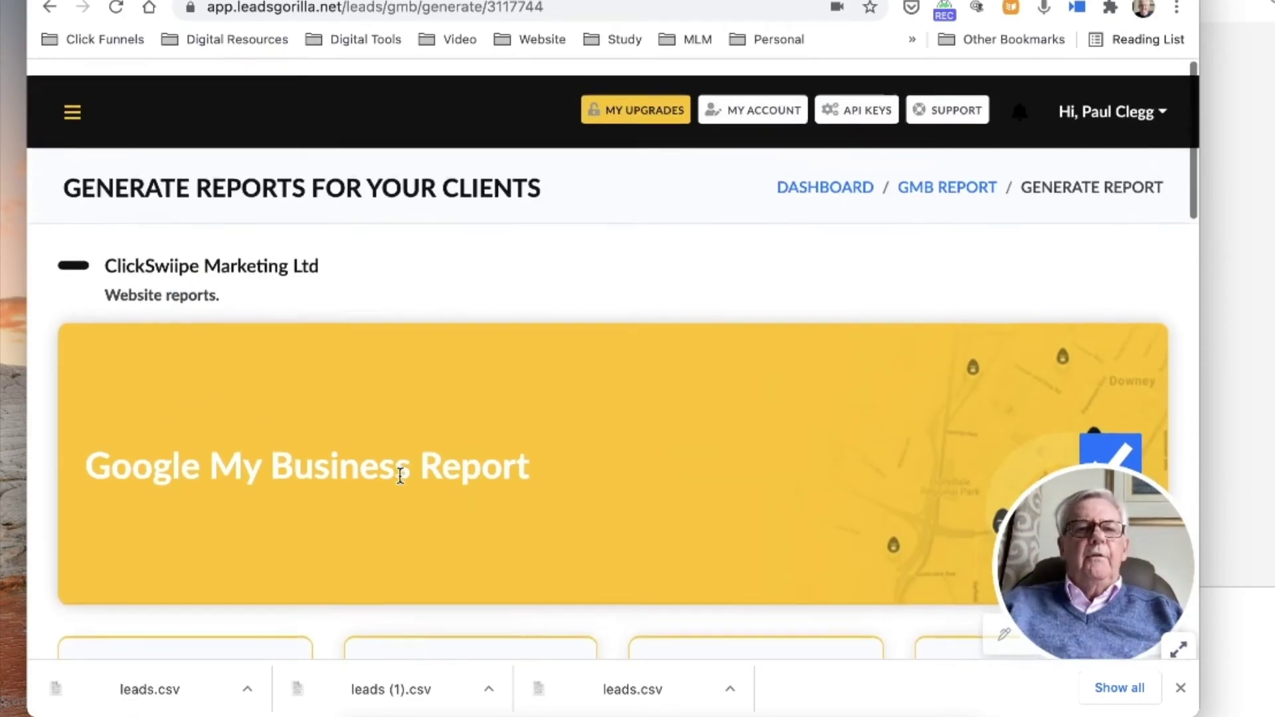
scroll(400, 476, down, 1)
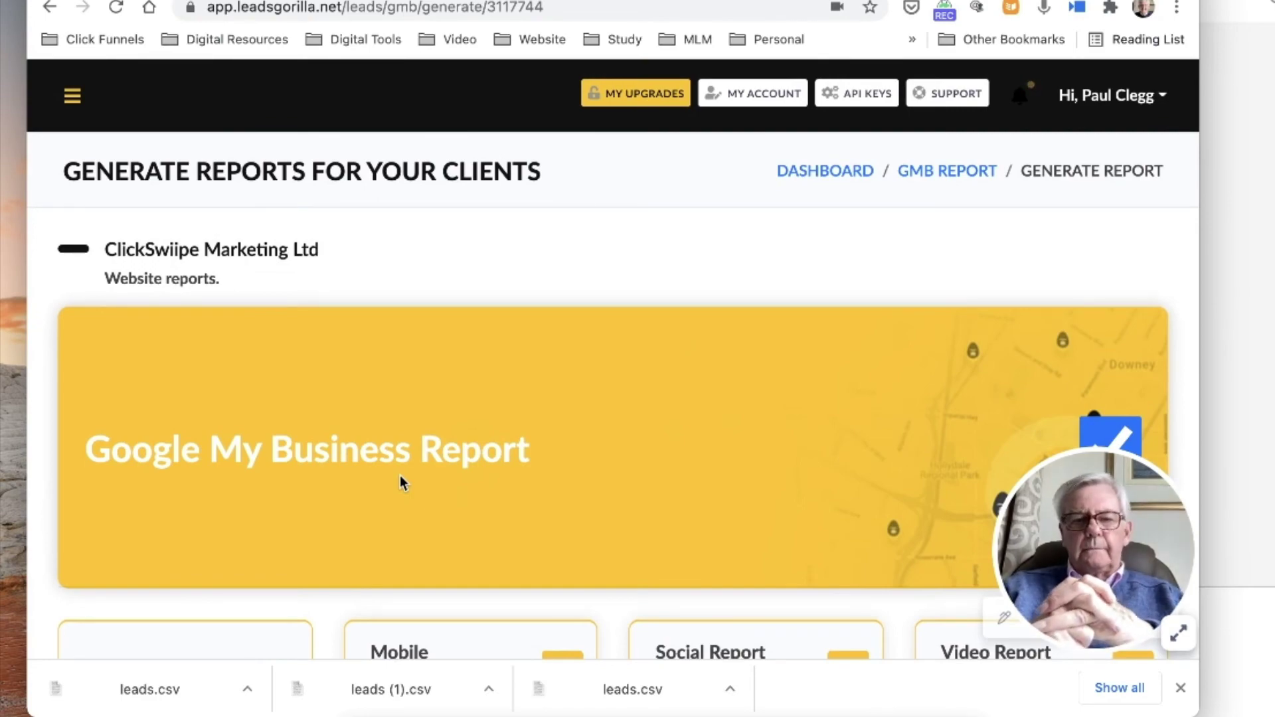
scroll(400, 476, down, 15)
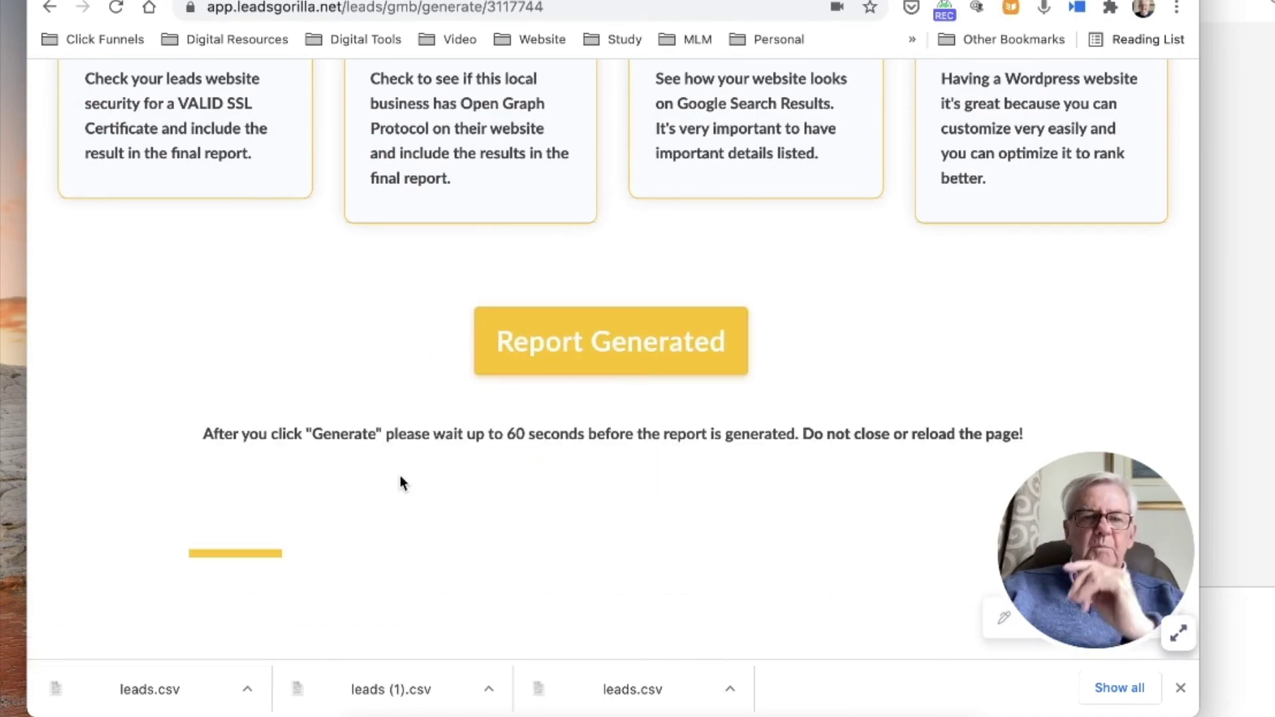
scroll(400, 476, down, 2)
scroll(409, 452, up, 10)
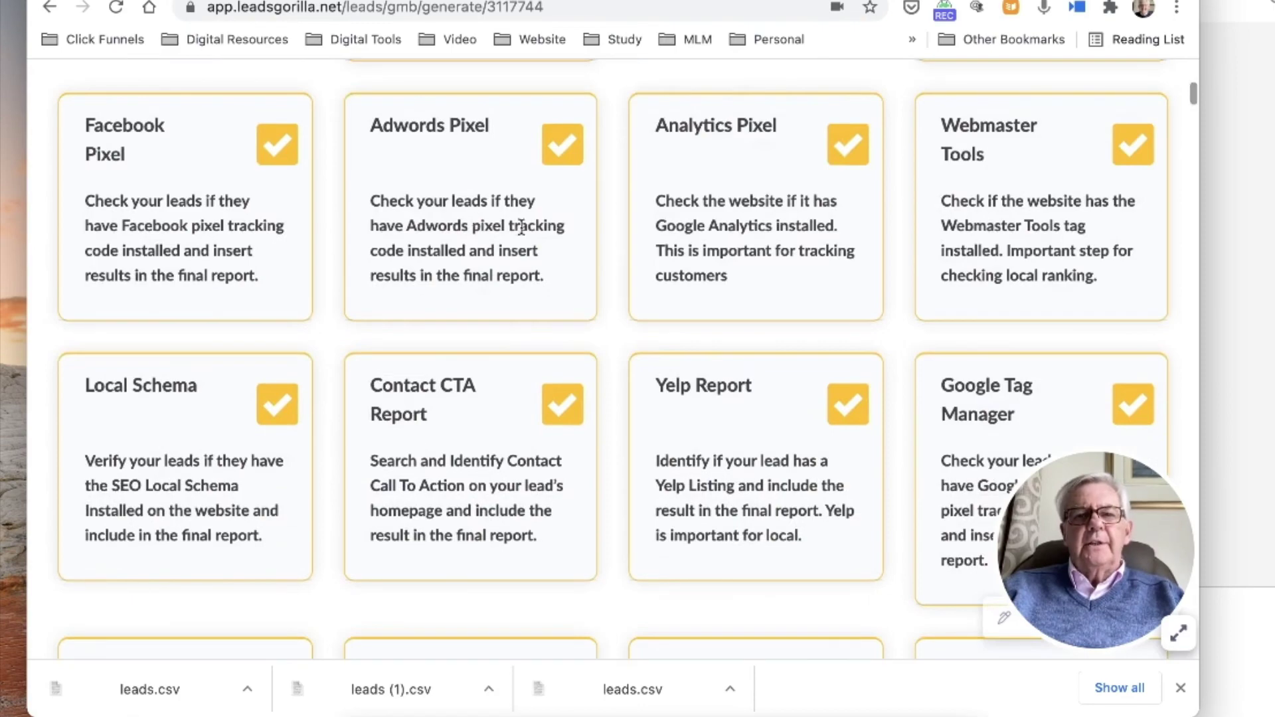
scroll(521, 226, up, 10)
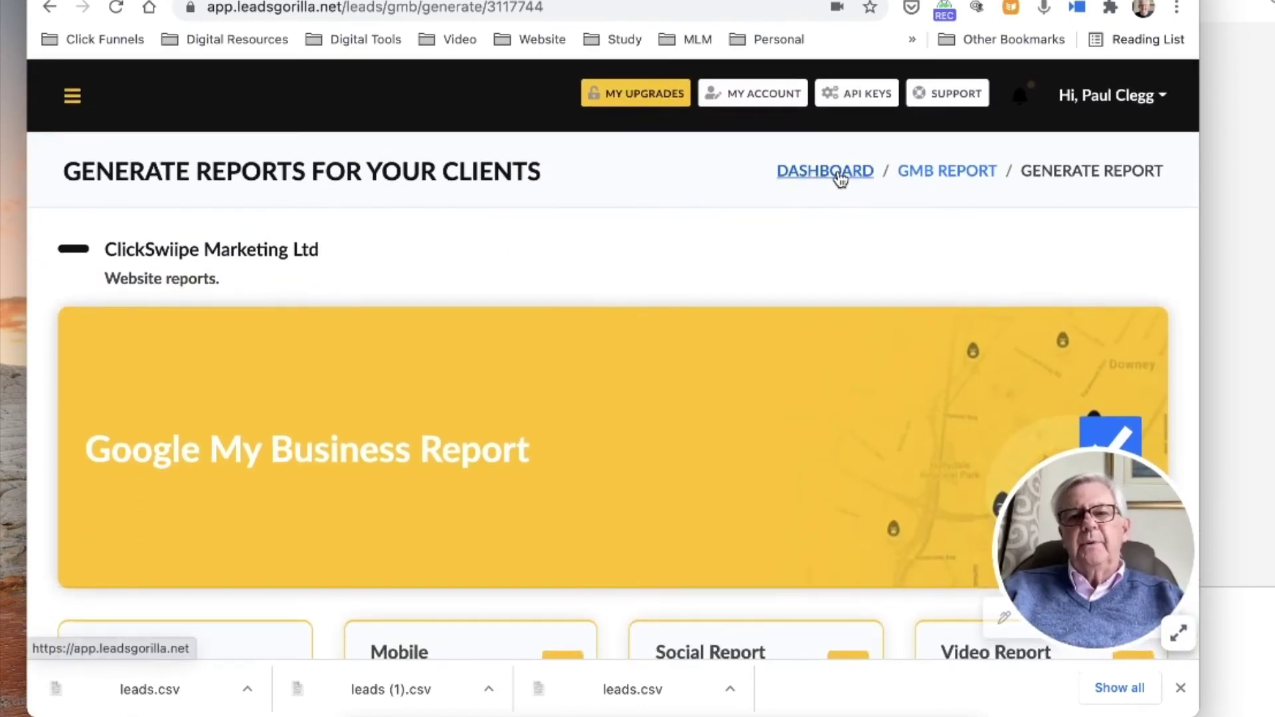
Return to the GMB reports page and choose the Test Marketing campaign
click(939, 174)
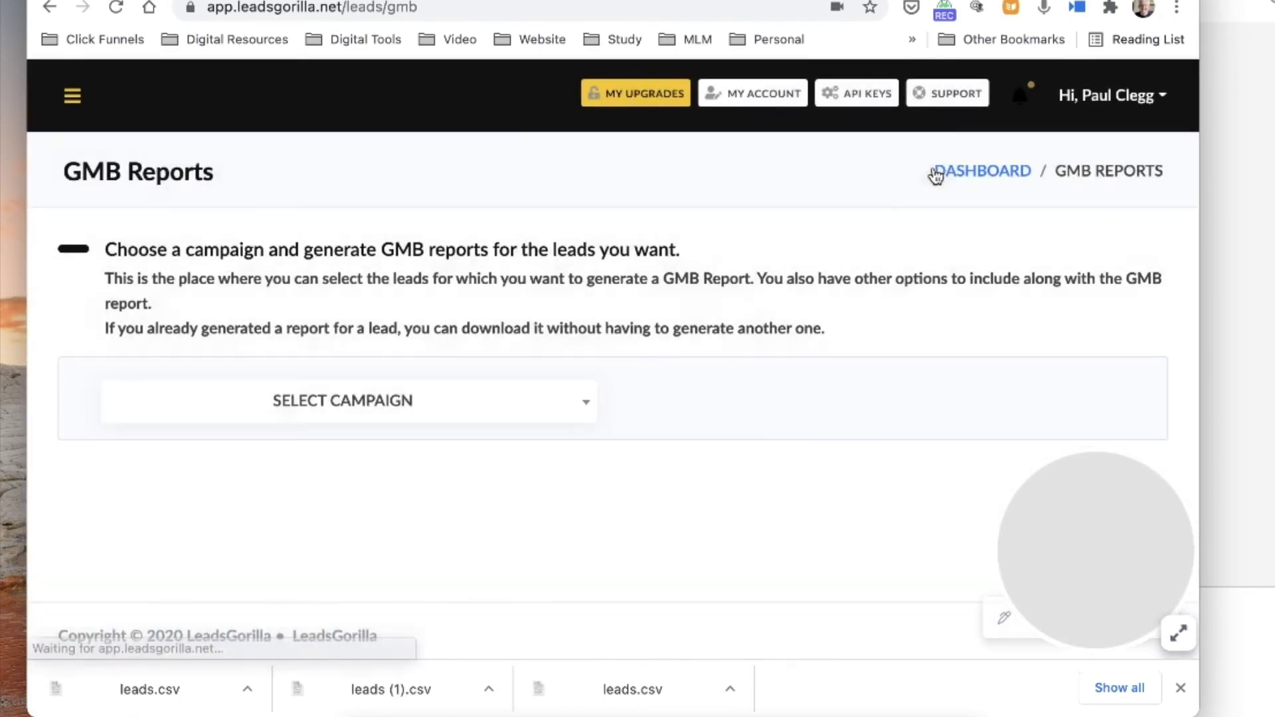
click(509, 418)
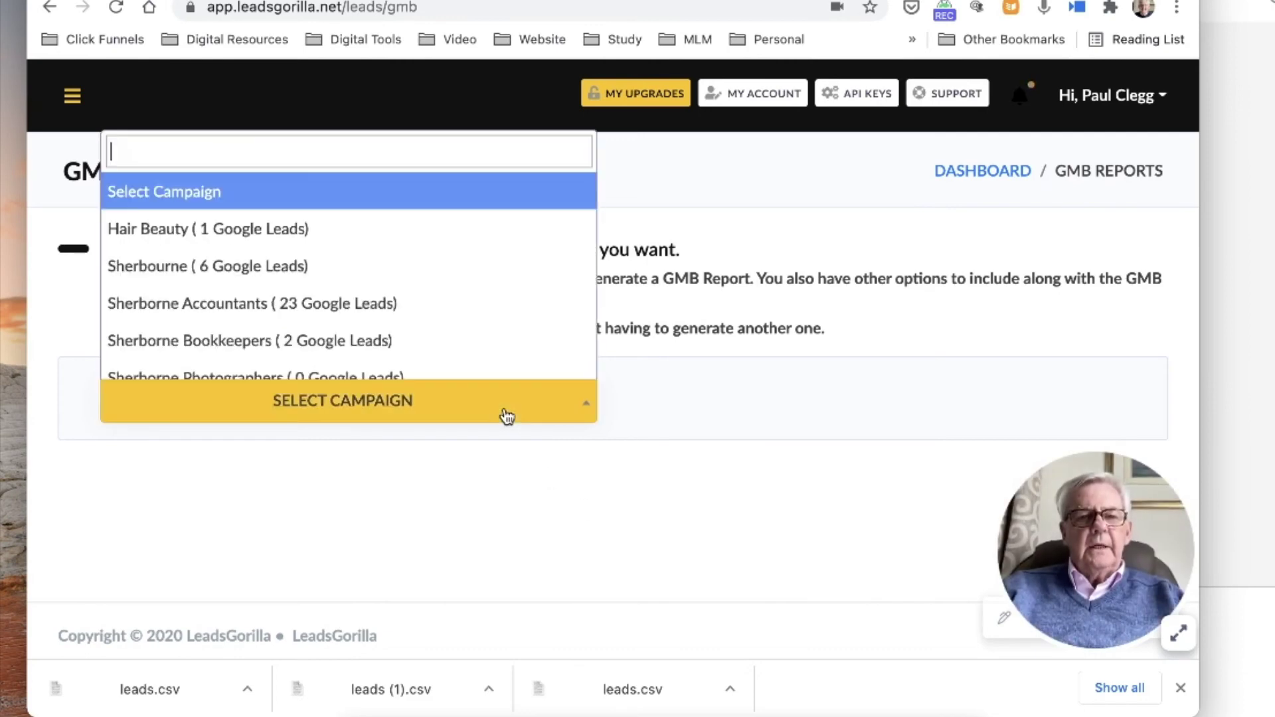
scroll(464, 314, down, 15)
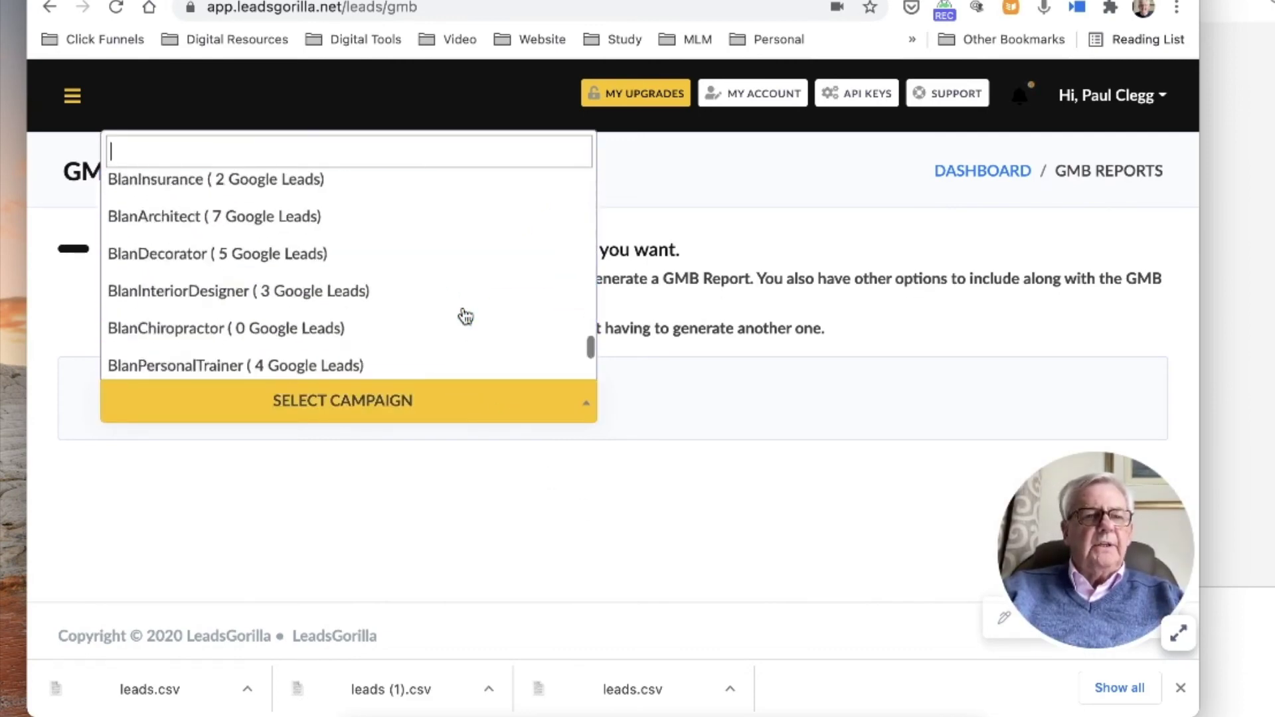
click(329, 349)
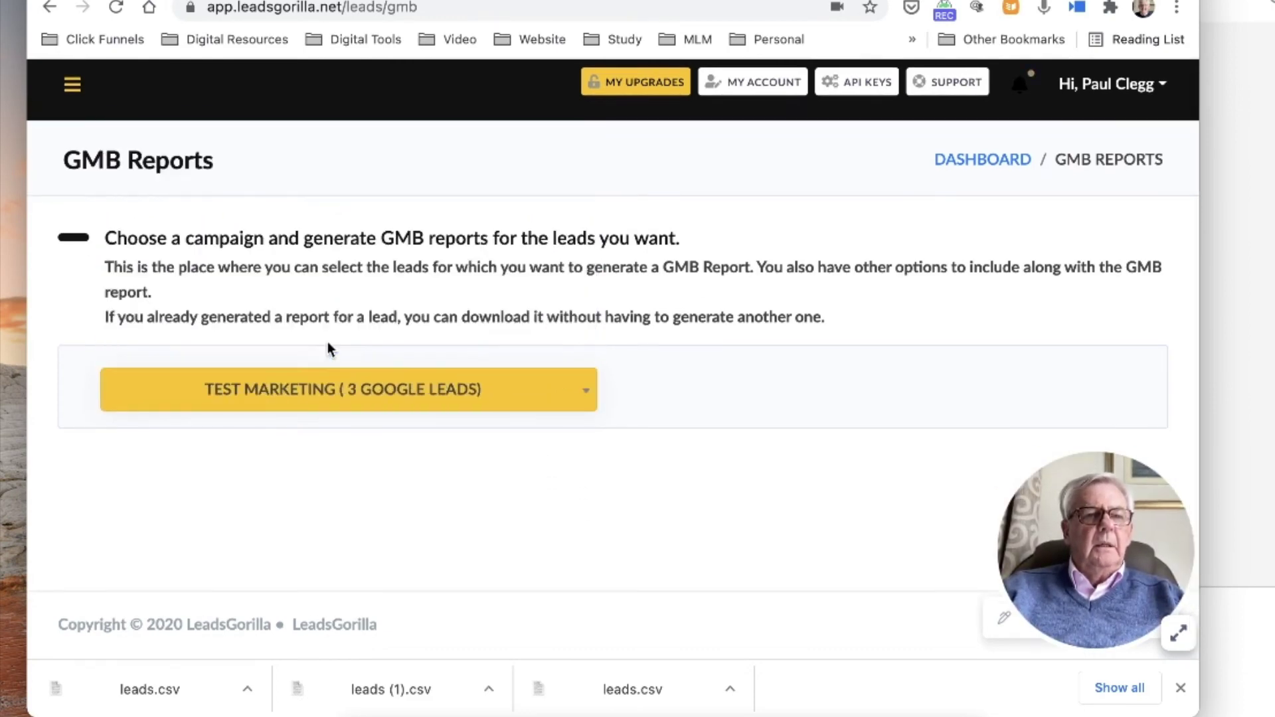
Download the generated GMB report for ClickSwiipe Marketing Ltd and open the PDF
scroll(487, 512, down, 5)
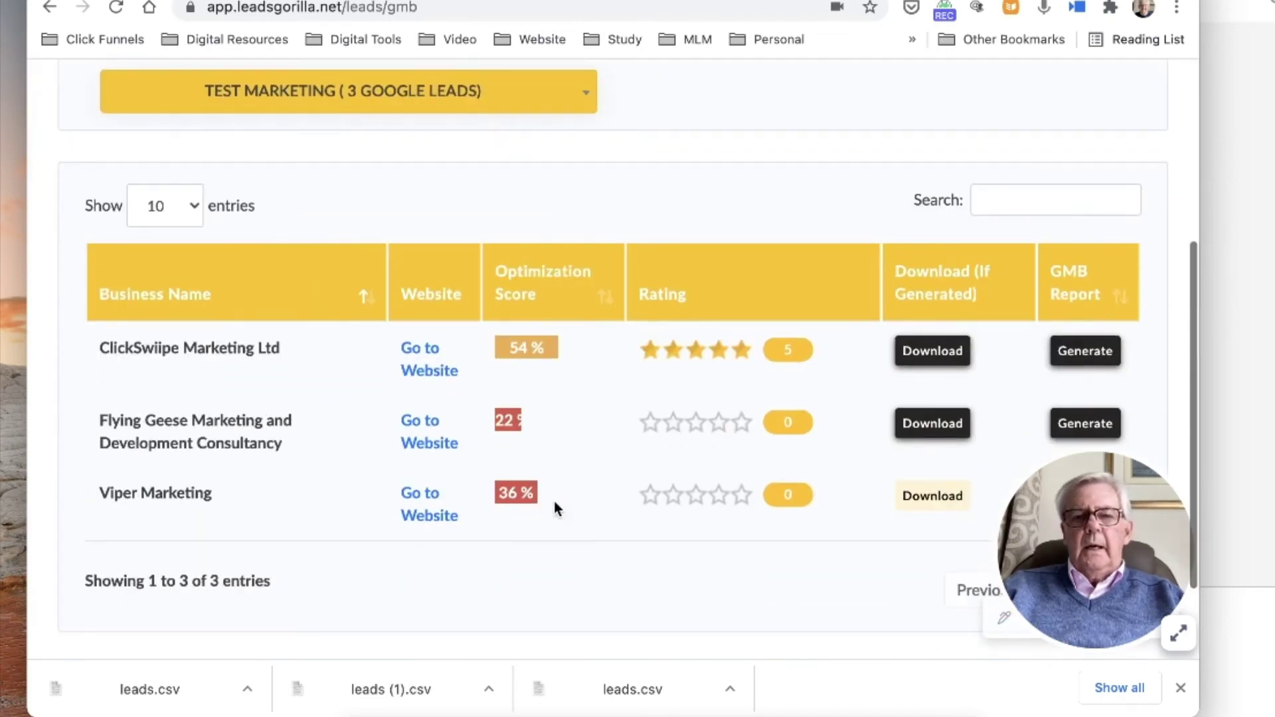
click(932, 355)
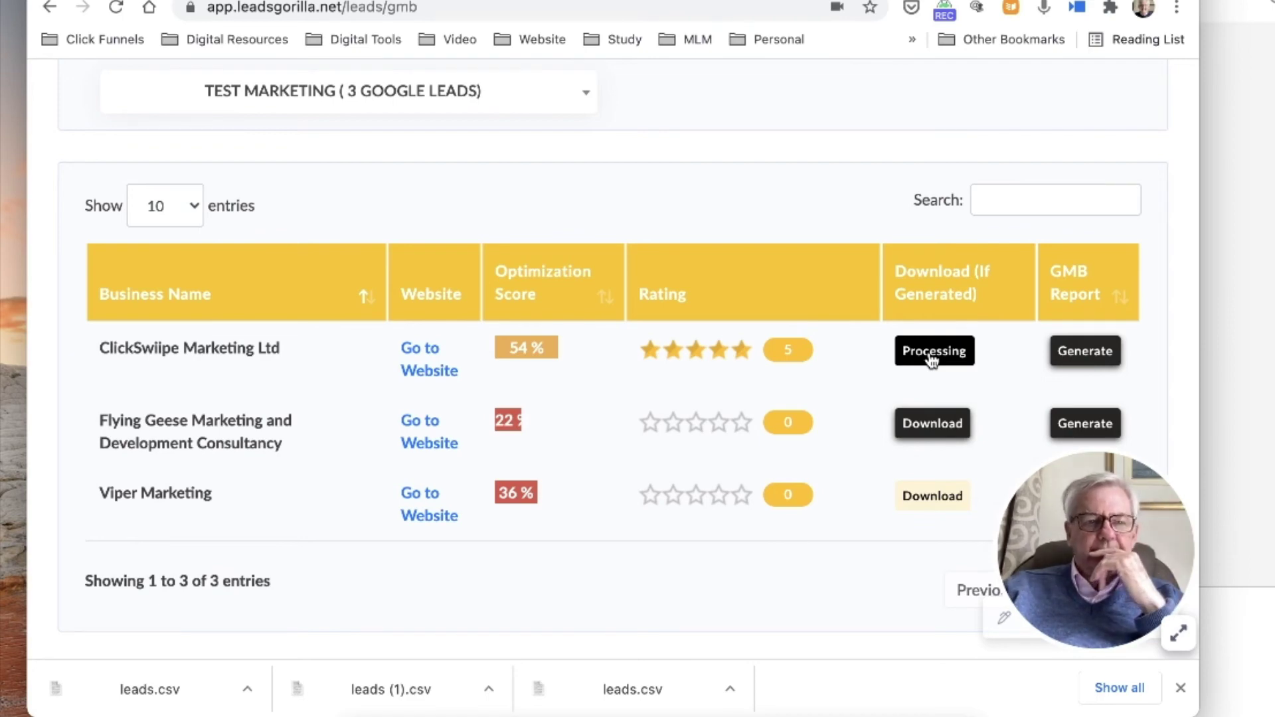
mouse_move(1066, 571)
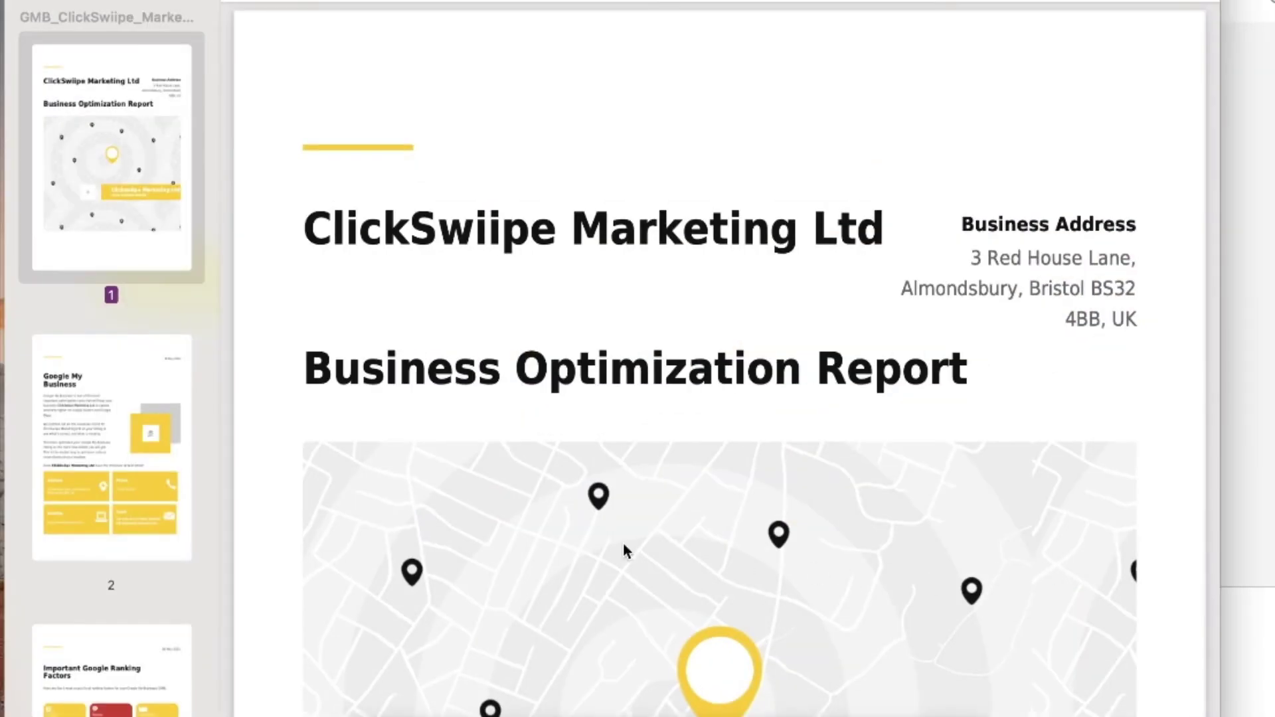
Examine the PDF's cover, Google My Business contact details and the six important Google ranking factors
scroll(699, 532, down, 3)
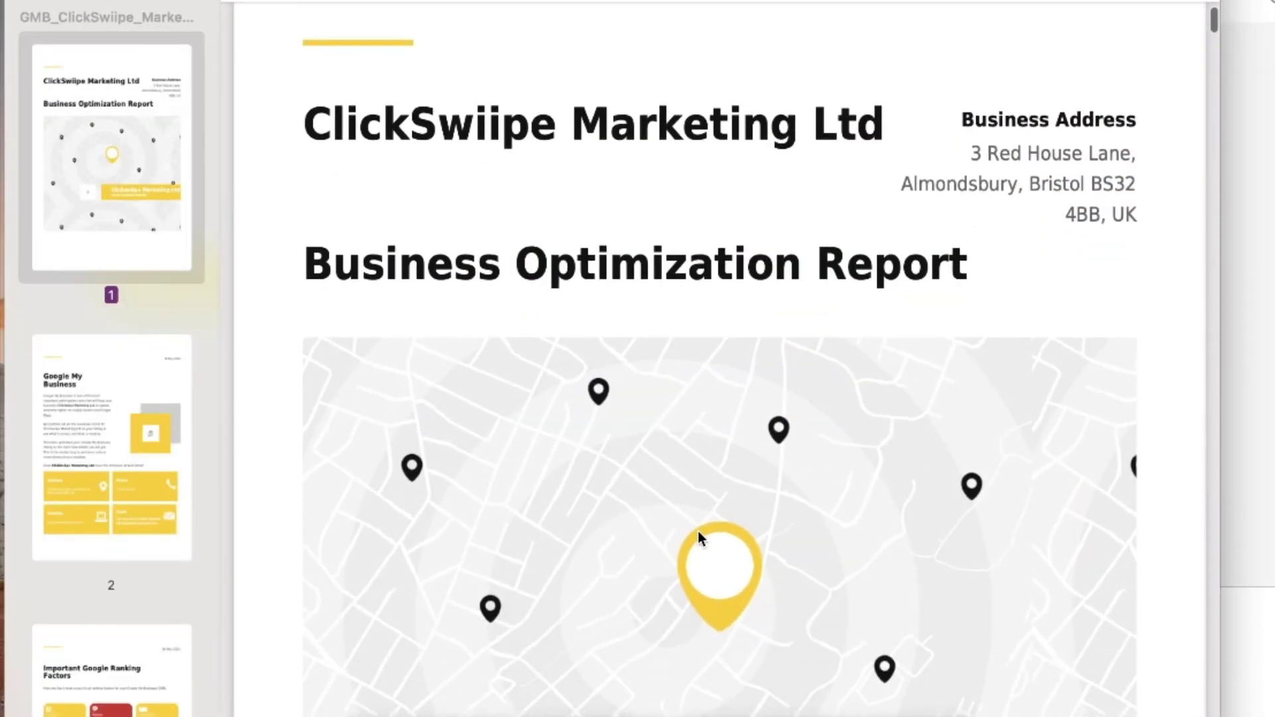
scroll(954, 362, down, 15)
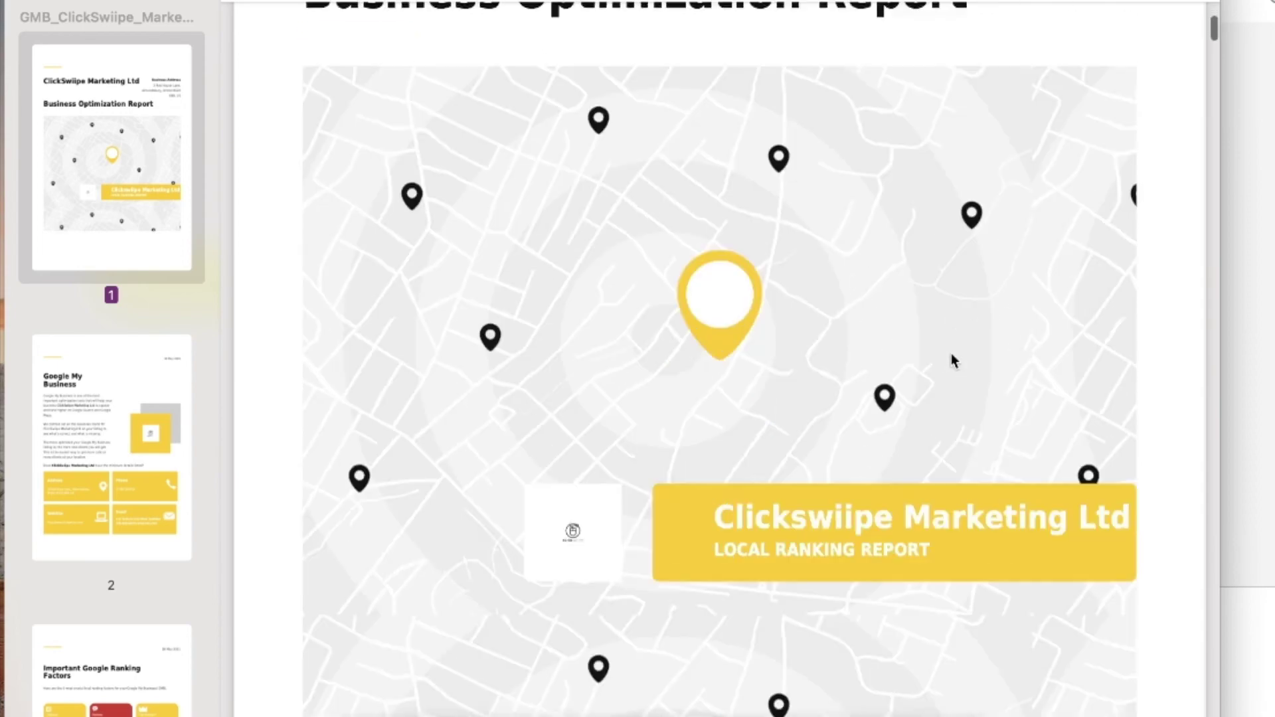
scroll(951, 355, down, 20)
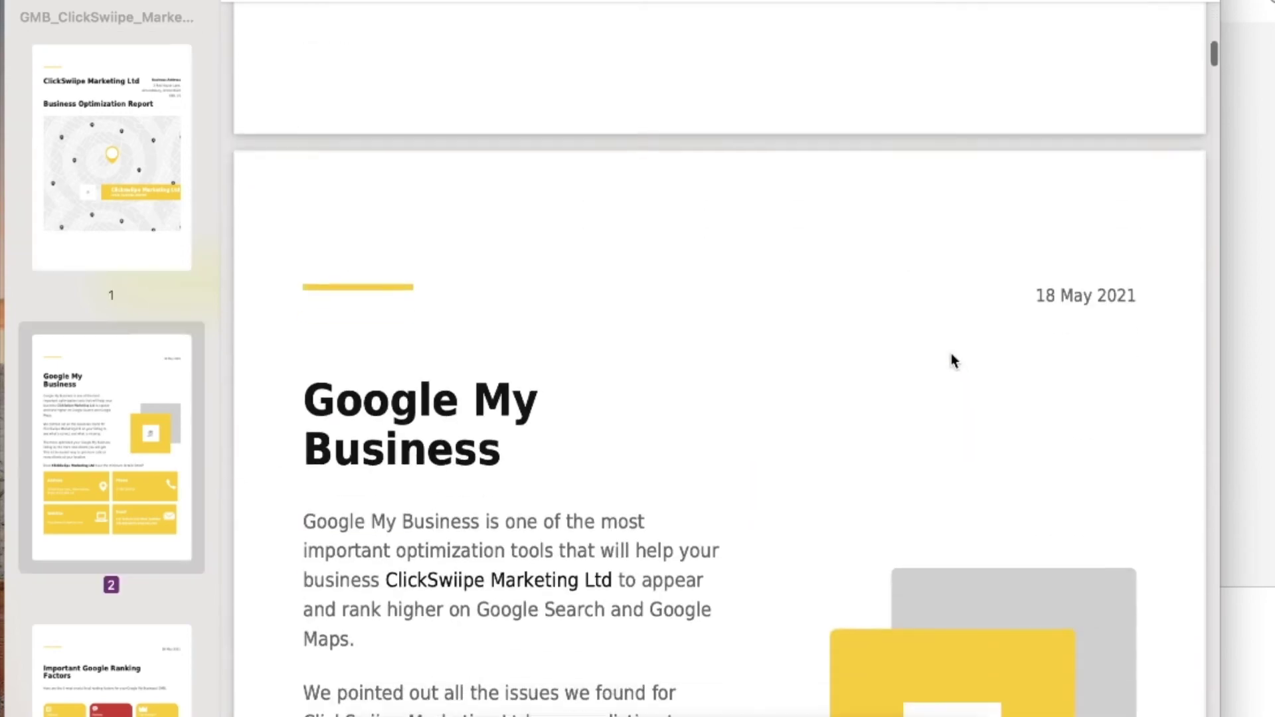
scroll(952, 358, down, 20)
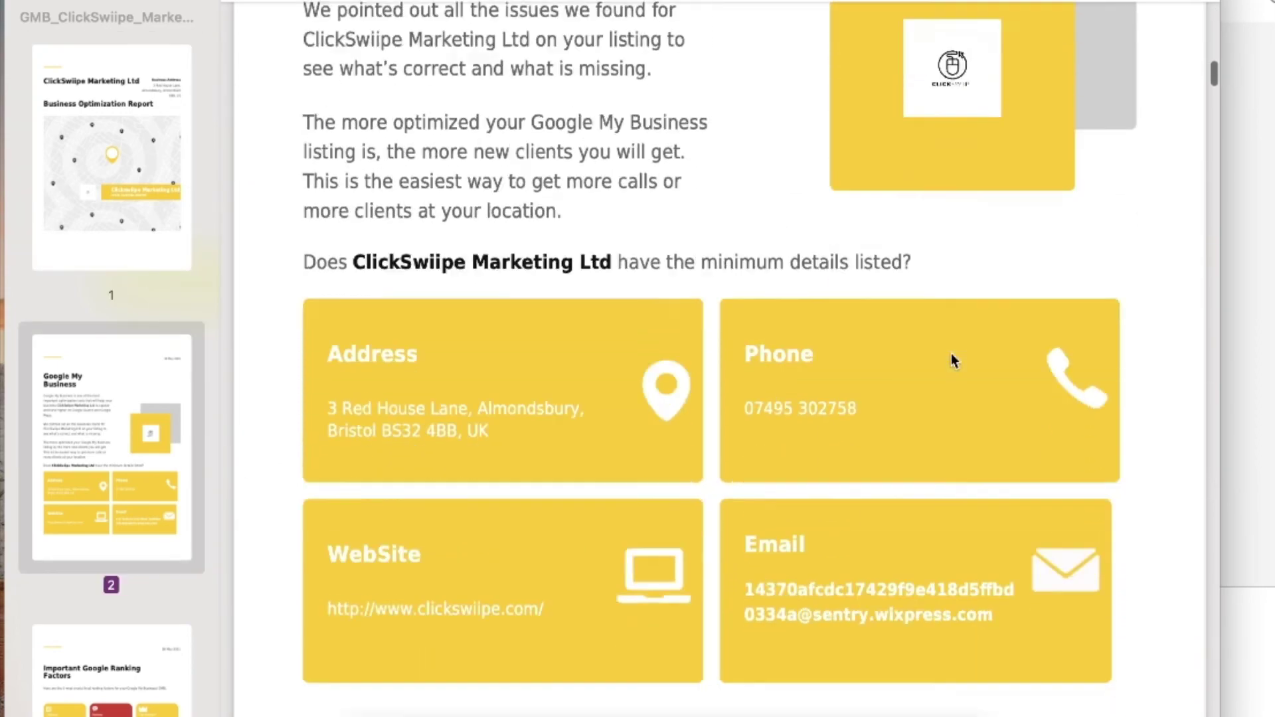
scroll(954, 362, down, 8)
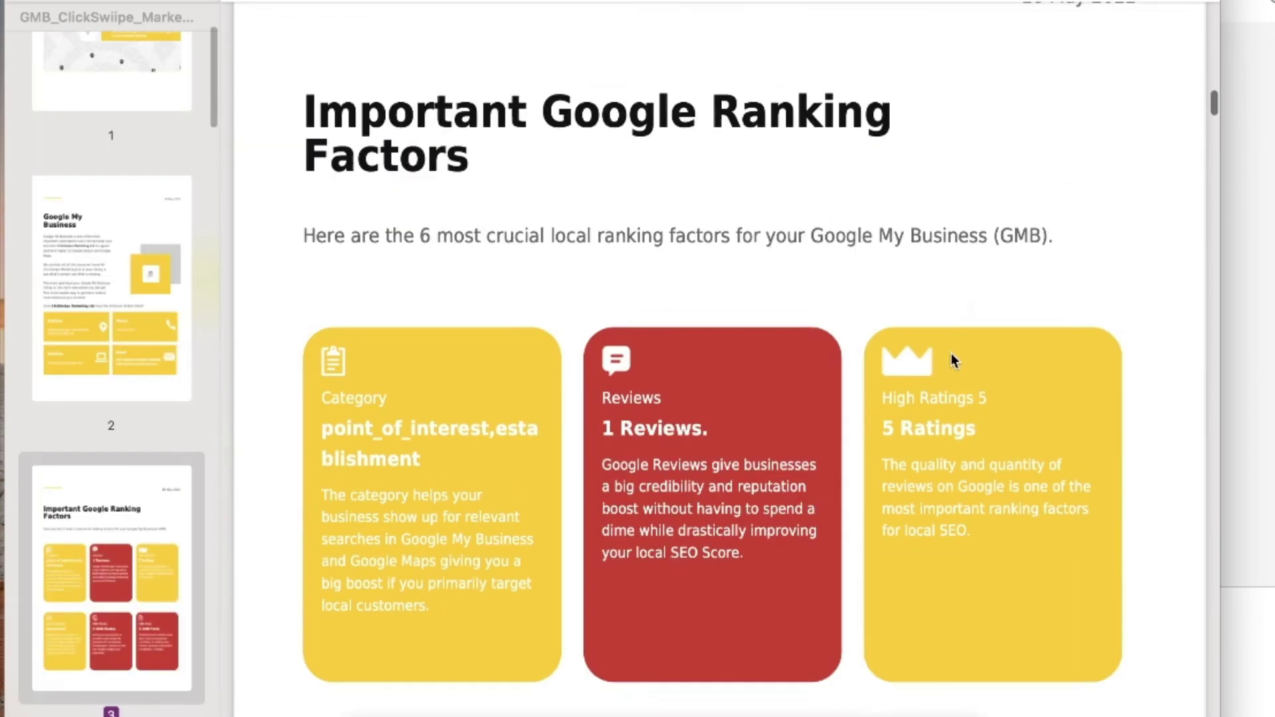
scroll(770, 476, down, 10)
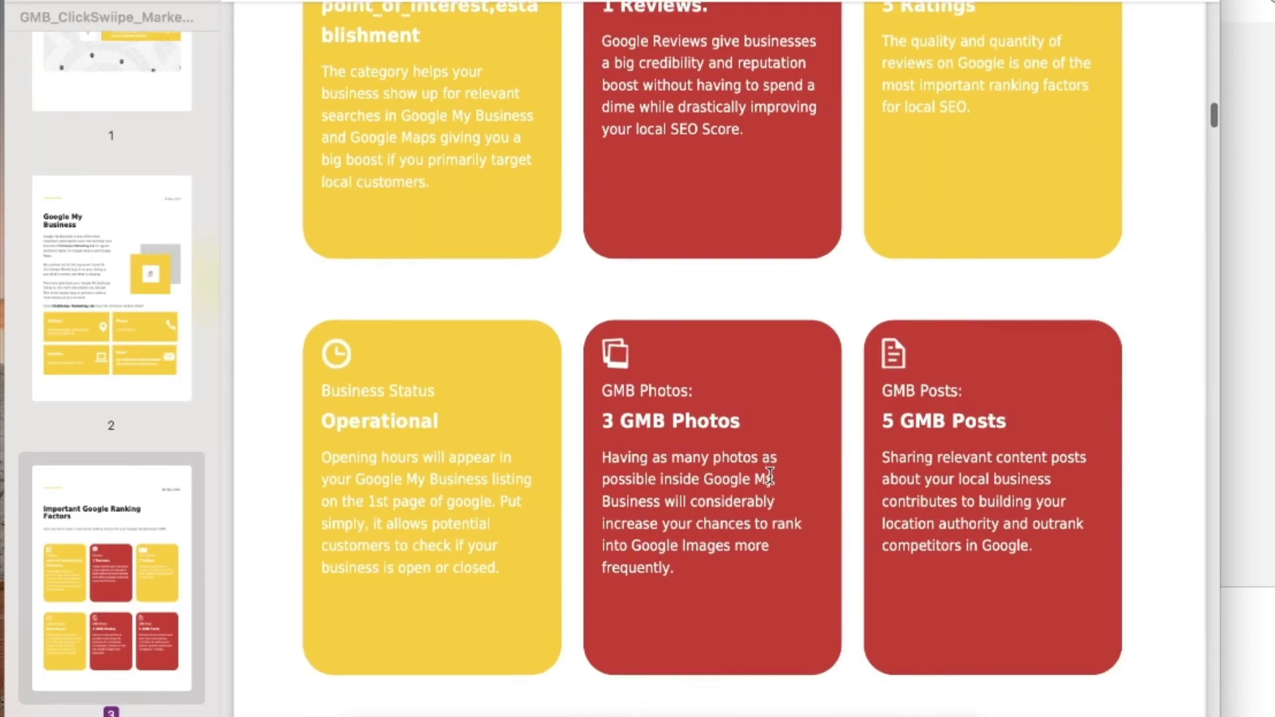
scroll(755, 541, down, 13)
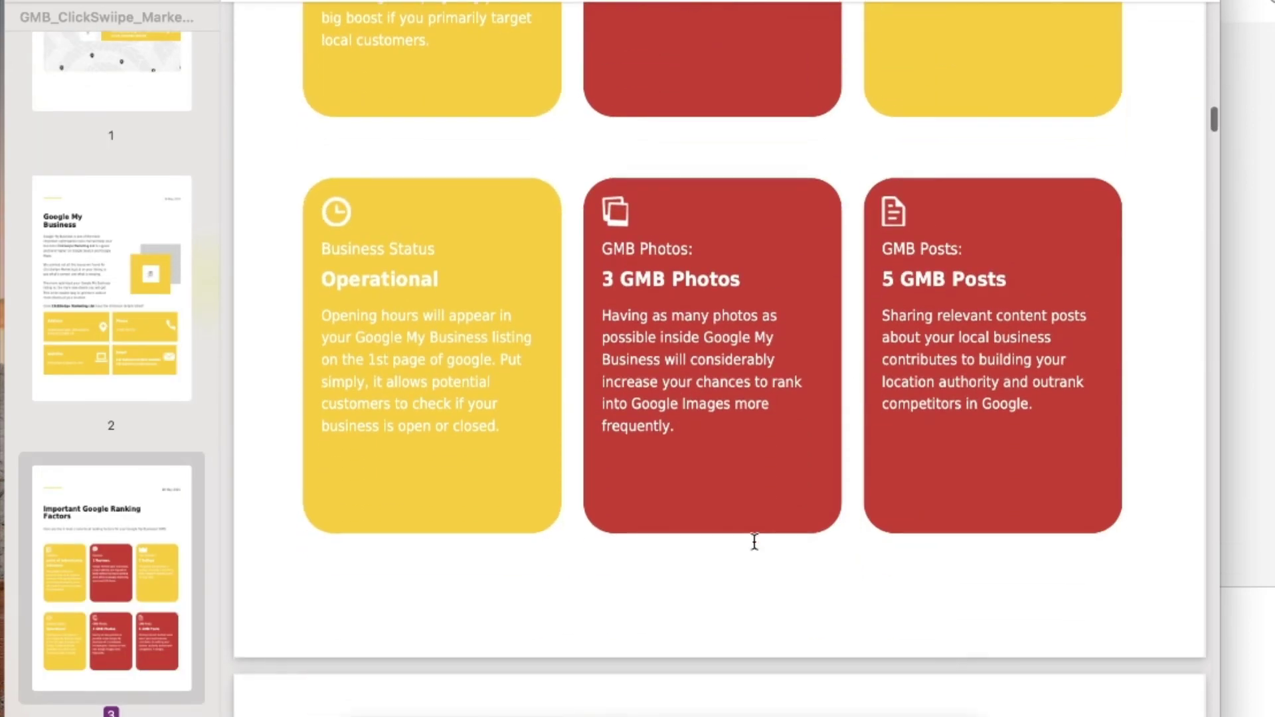
Check the business's claim status and the client reviews section, including the individual review card
scroll(755, 541, down, 16)
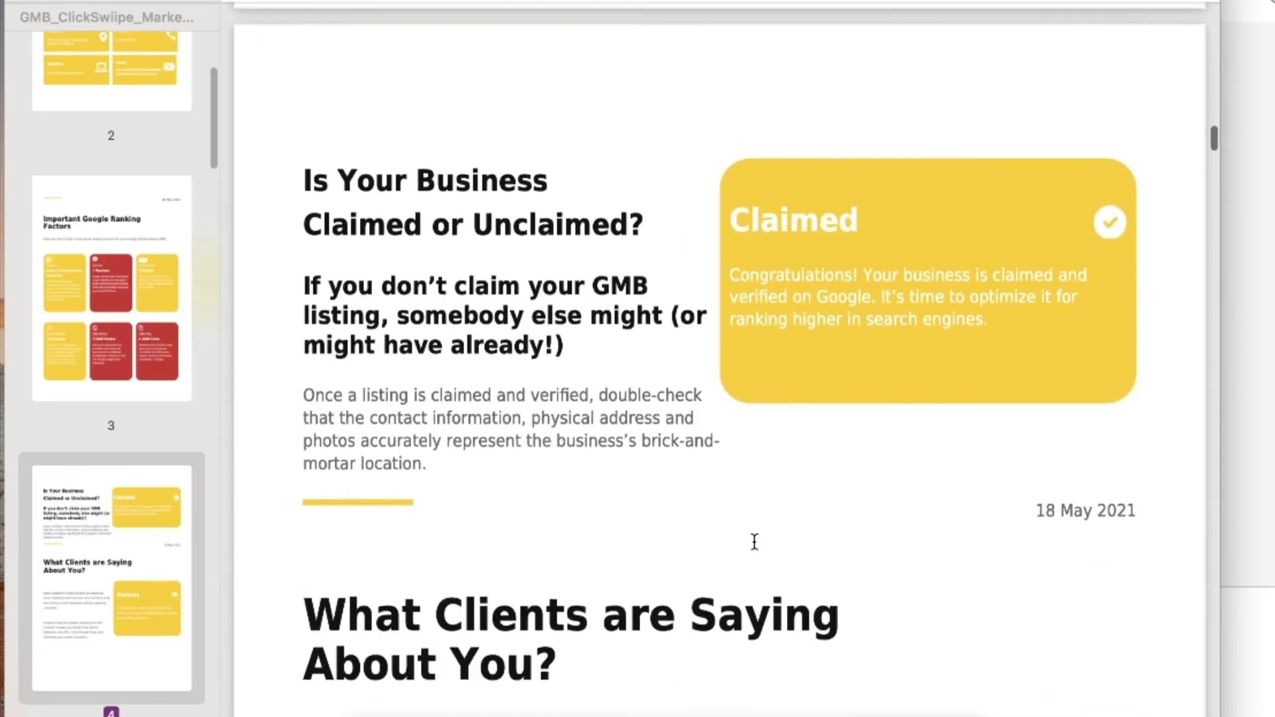
scroll(755, 542, down, 11)
scroll(755, 541, down, 20)
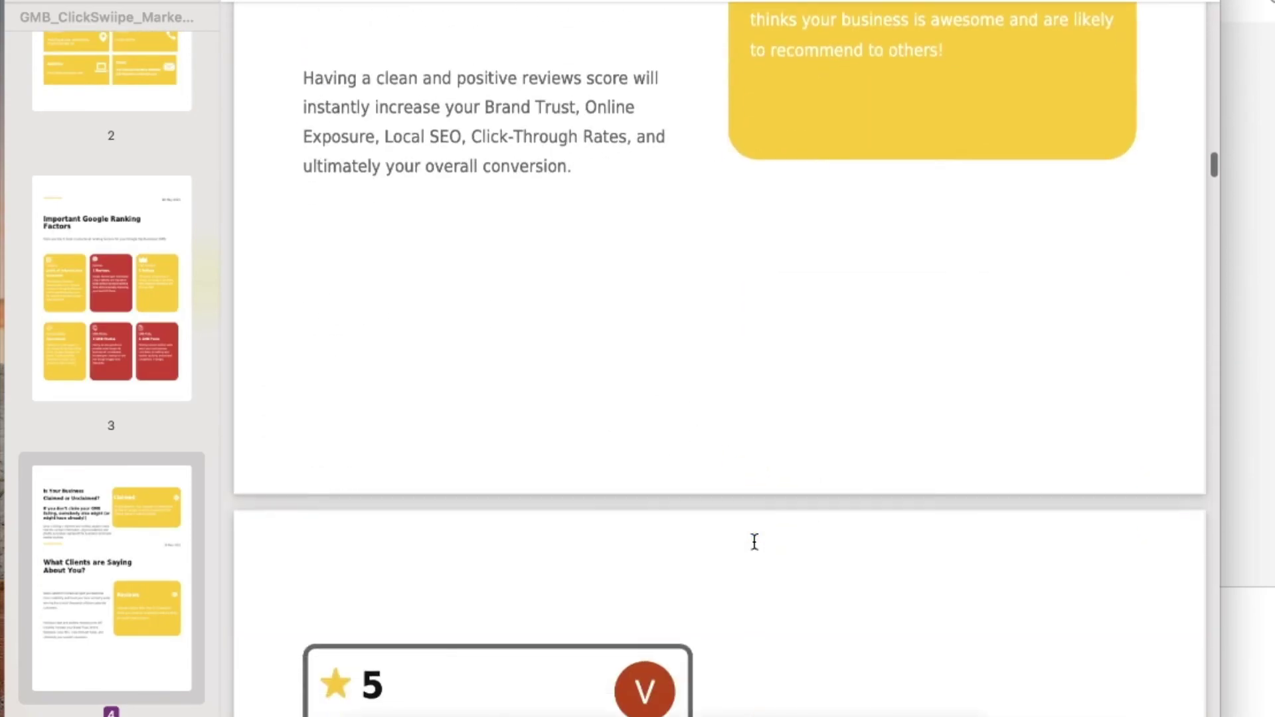
scroll(755, 541, up, 7)
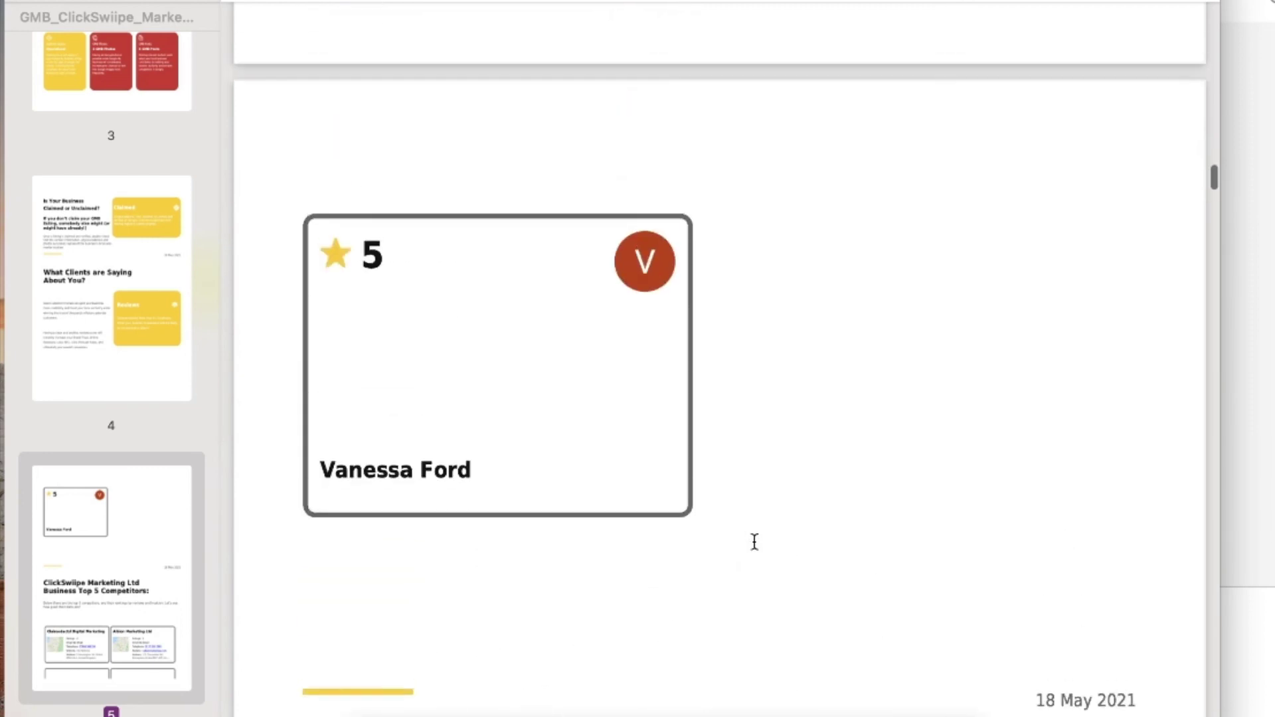
scroll(755, 541, down, 6)
scroll(754, 542, up, 5)
scroll(754, 542, up, 15)
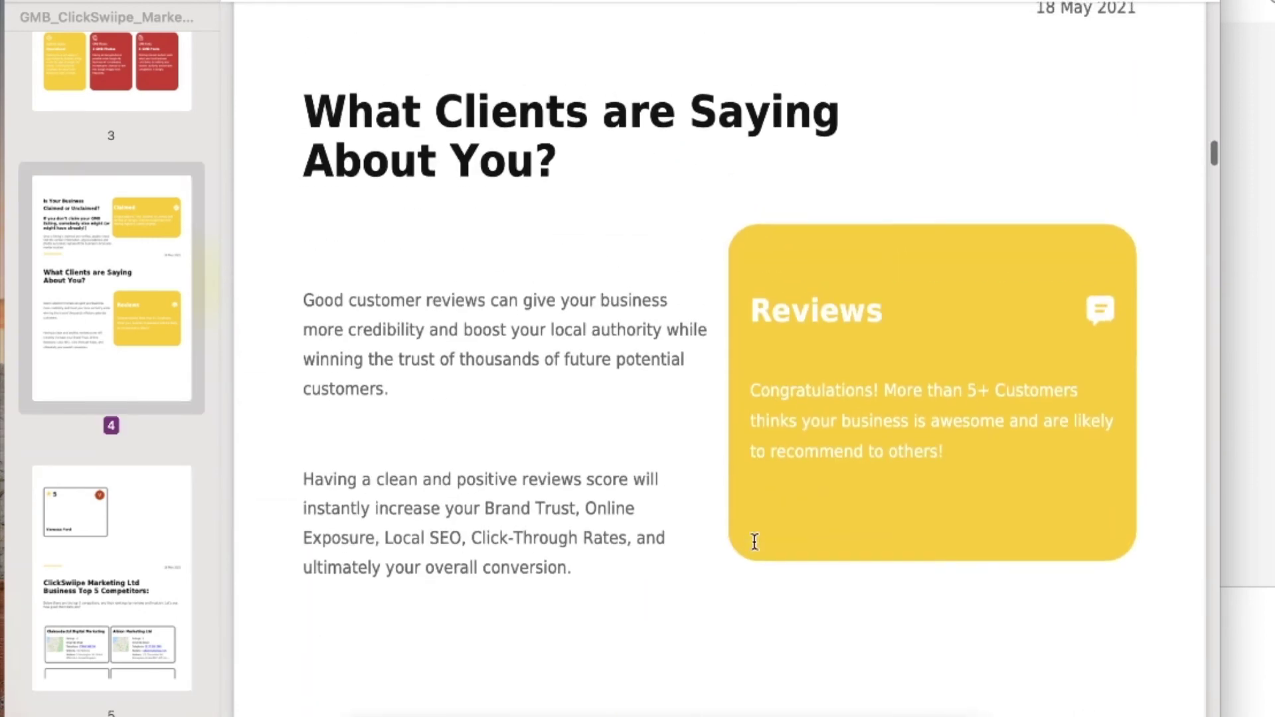
scroll(755, 541, down, 1)
scroll(755, 541, down, 15)
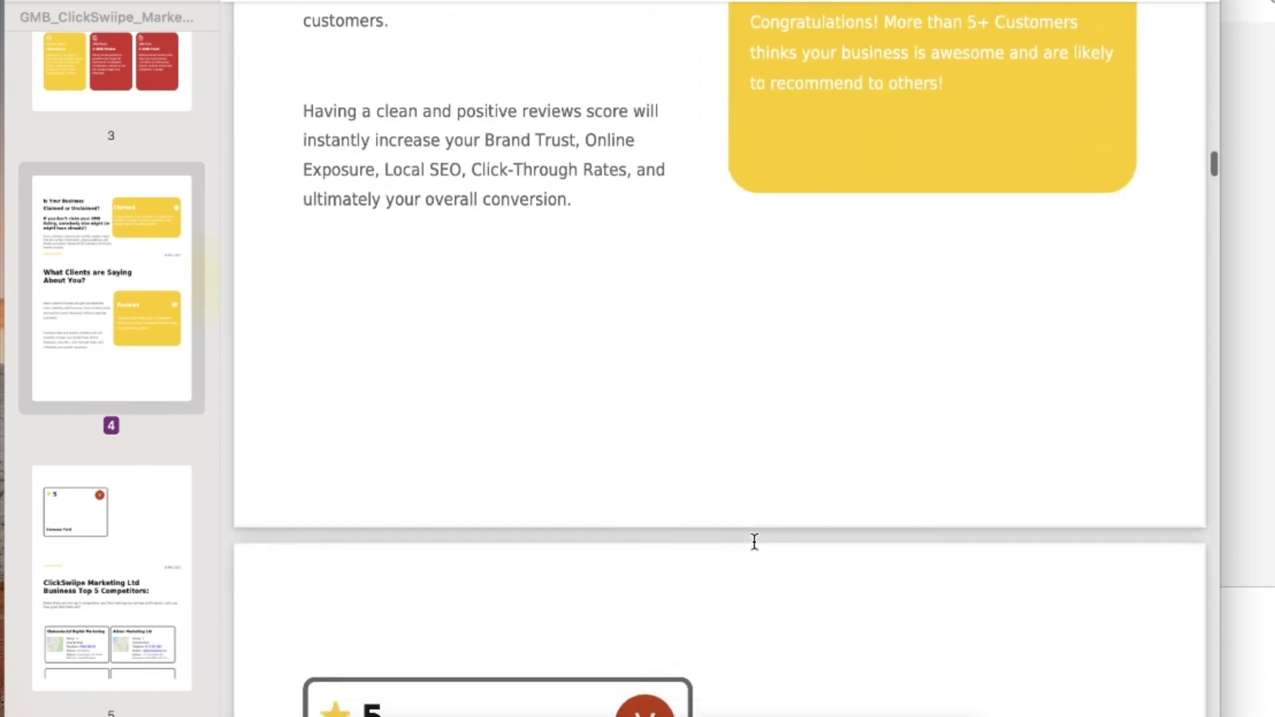
Look through the top 5 competitors listed for ClickSwiipe Marketing Ltd, with their ratings and contact details
scroll(754, 542, down, 15)
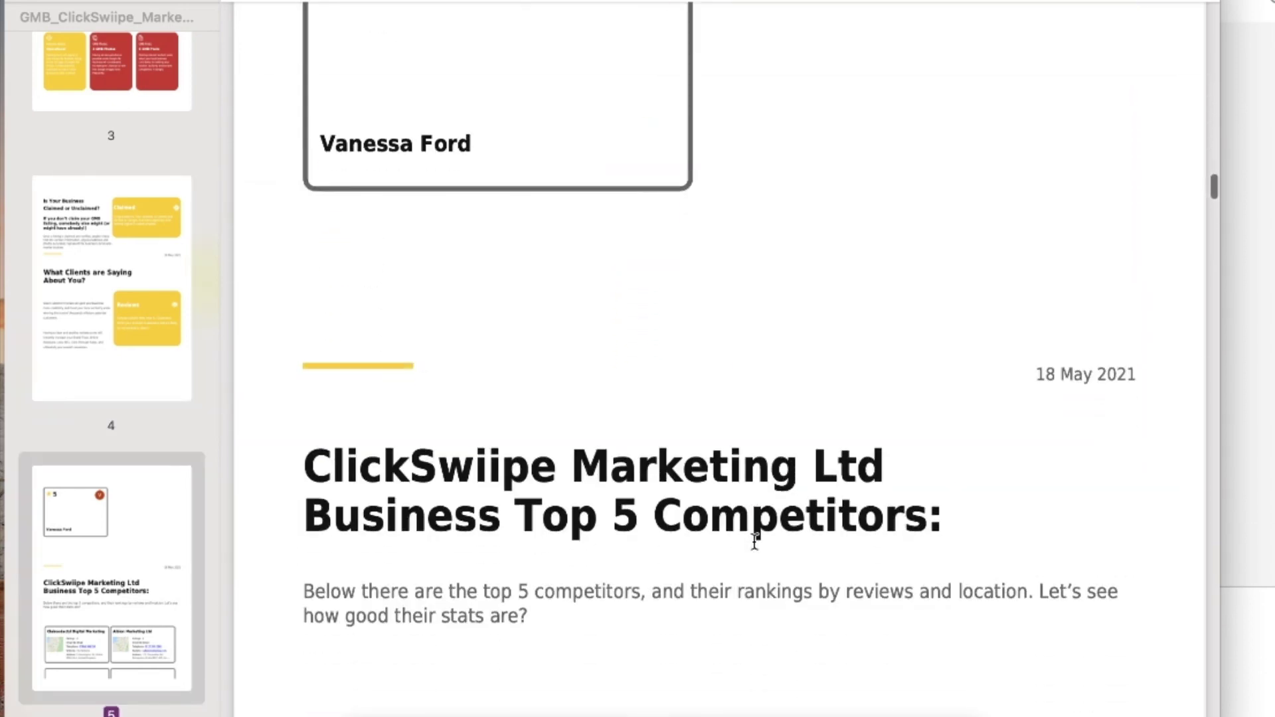
scroll(754, 541, down, 5)
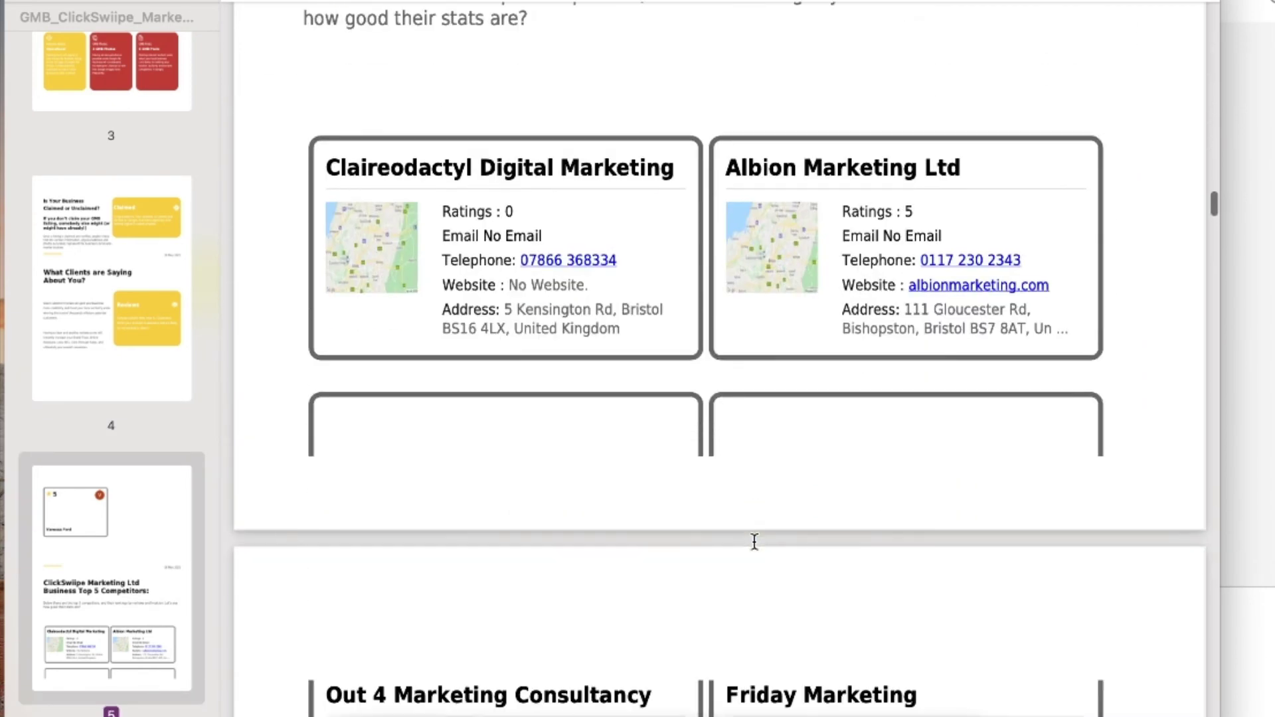
scroll(589, 423, down, 10)
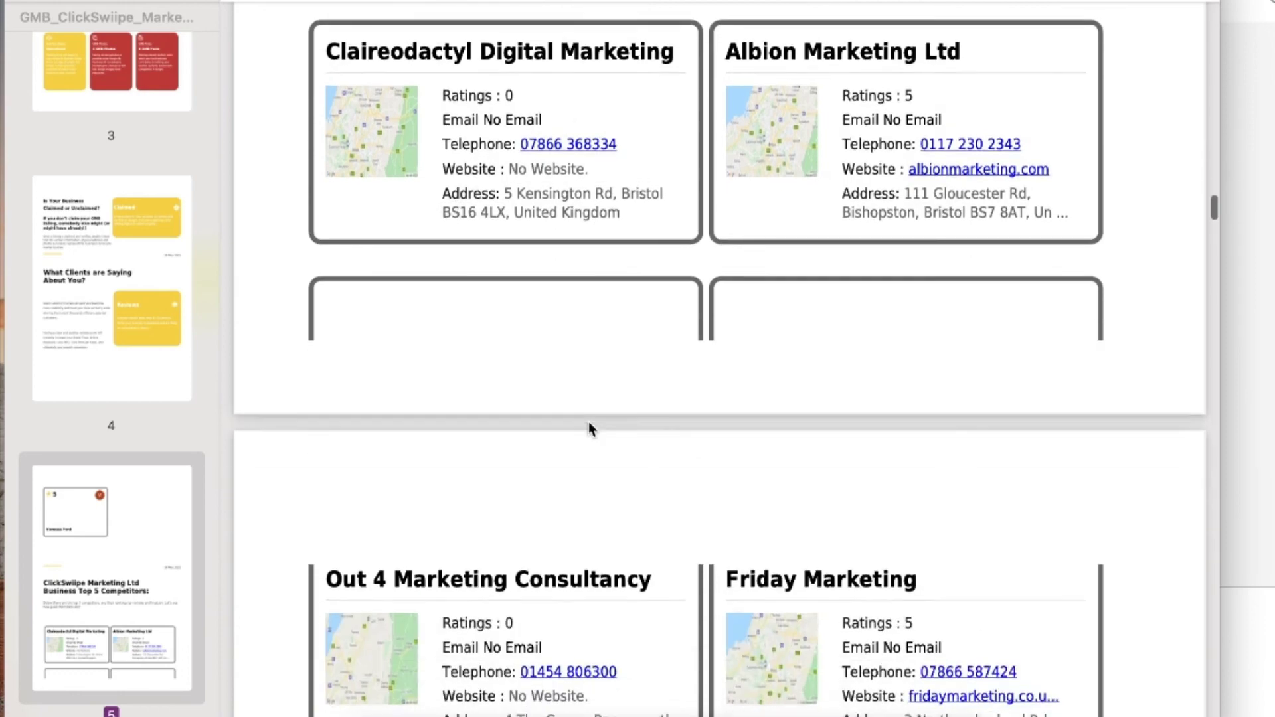
scroll(589, 421, down, 5)
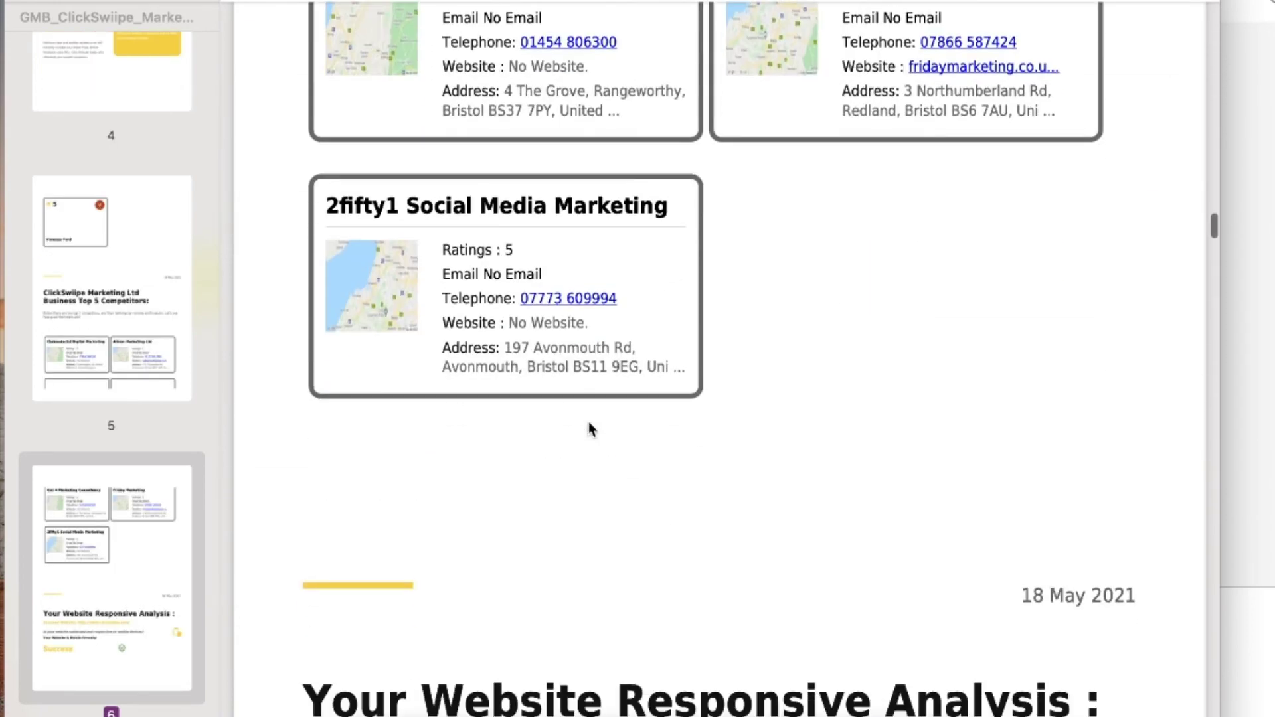
Review the remaining competitor cards and the website responsive analysis with its mobile device previews
scroll(589, 421, up, 3)
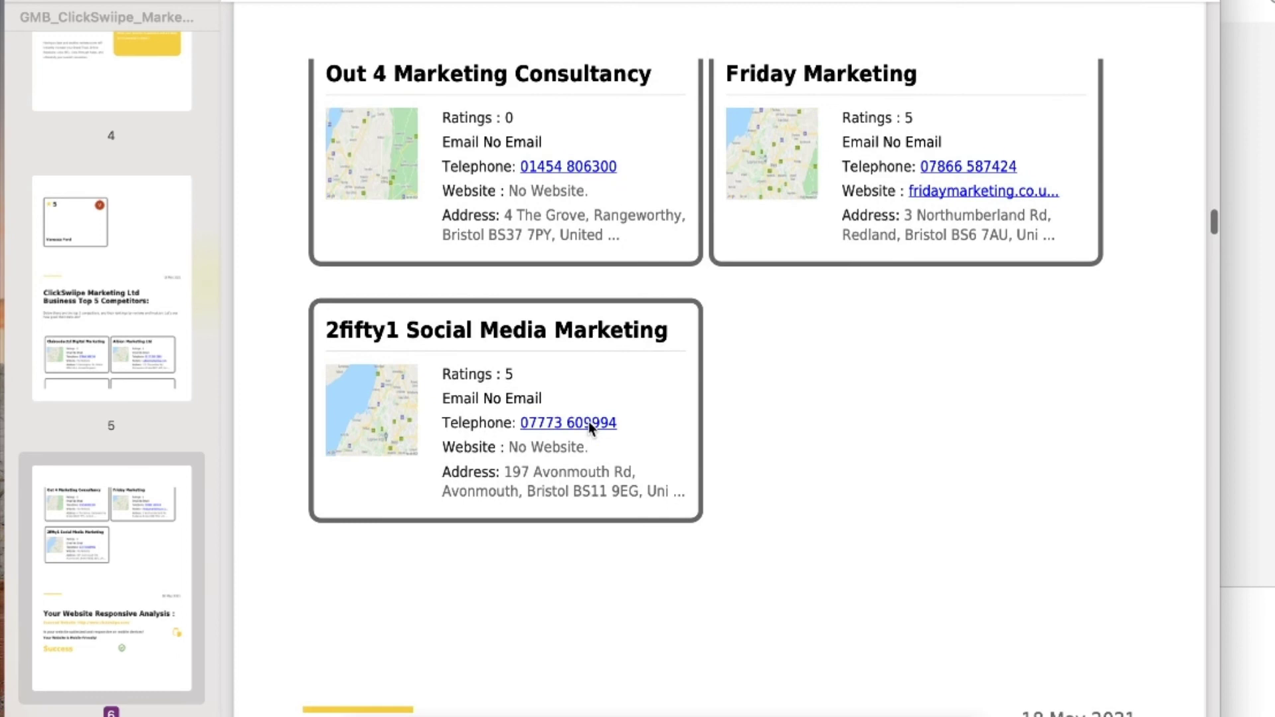
scroll(581, 368, up, 5)
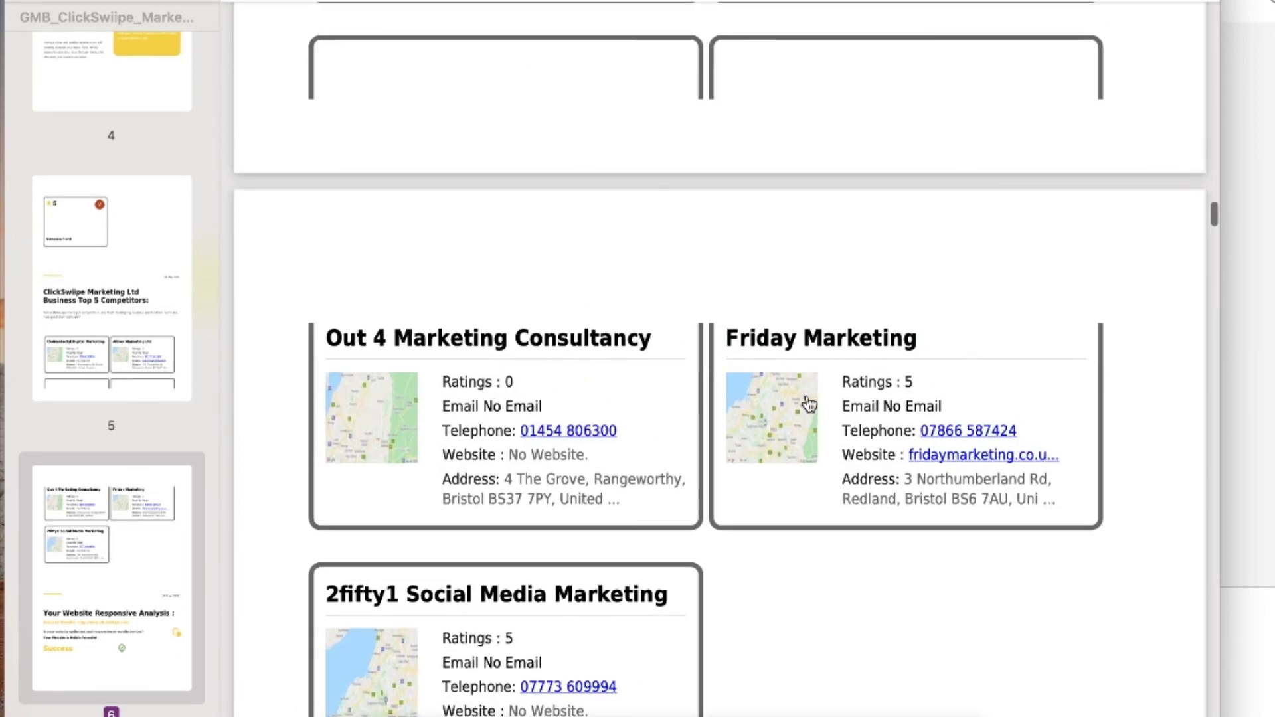
scroll(833, 401, down, 10)
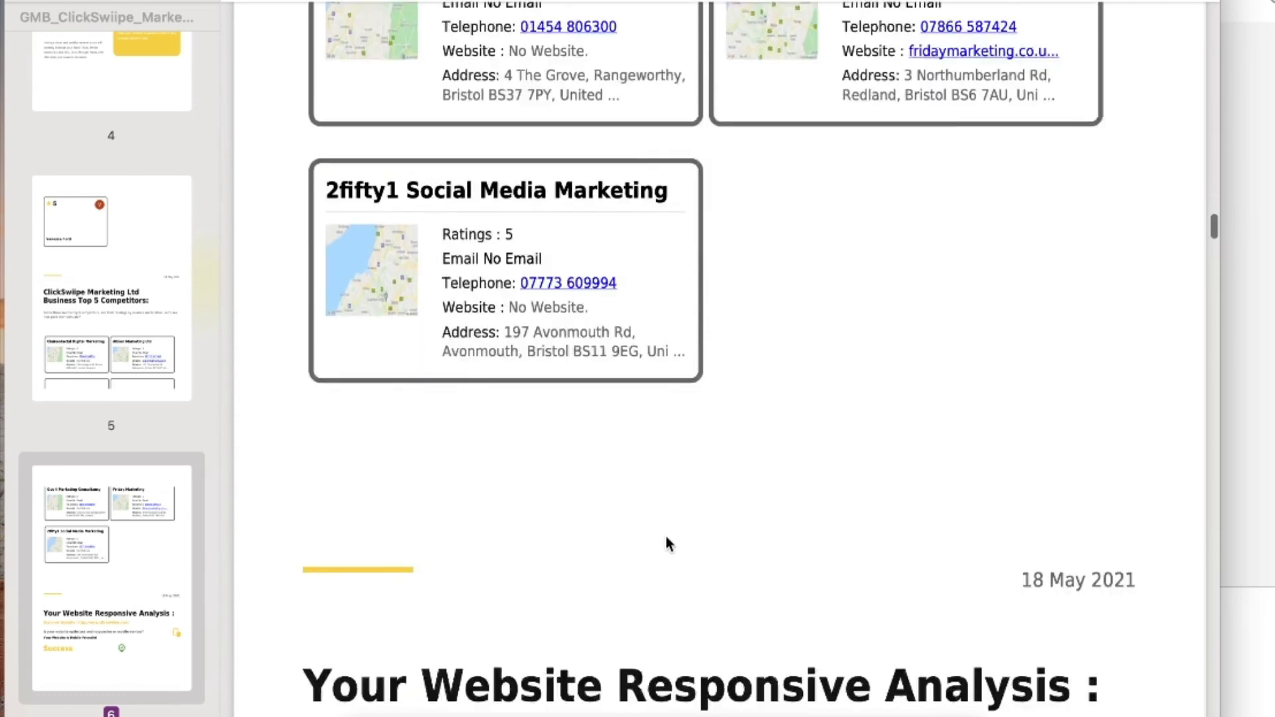
scroll(666, 541, down, 10)
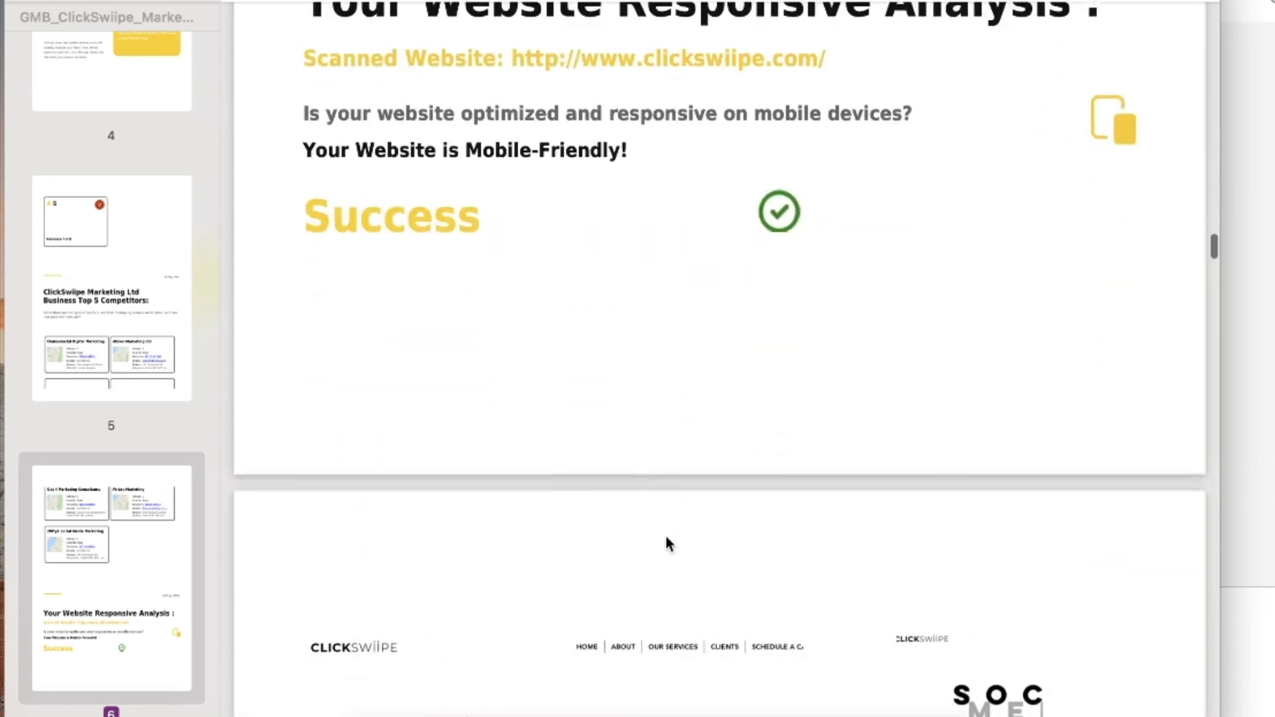
scroll(667, 543, down, 15)
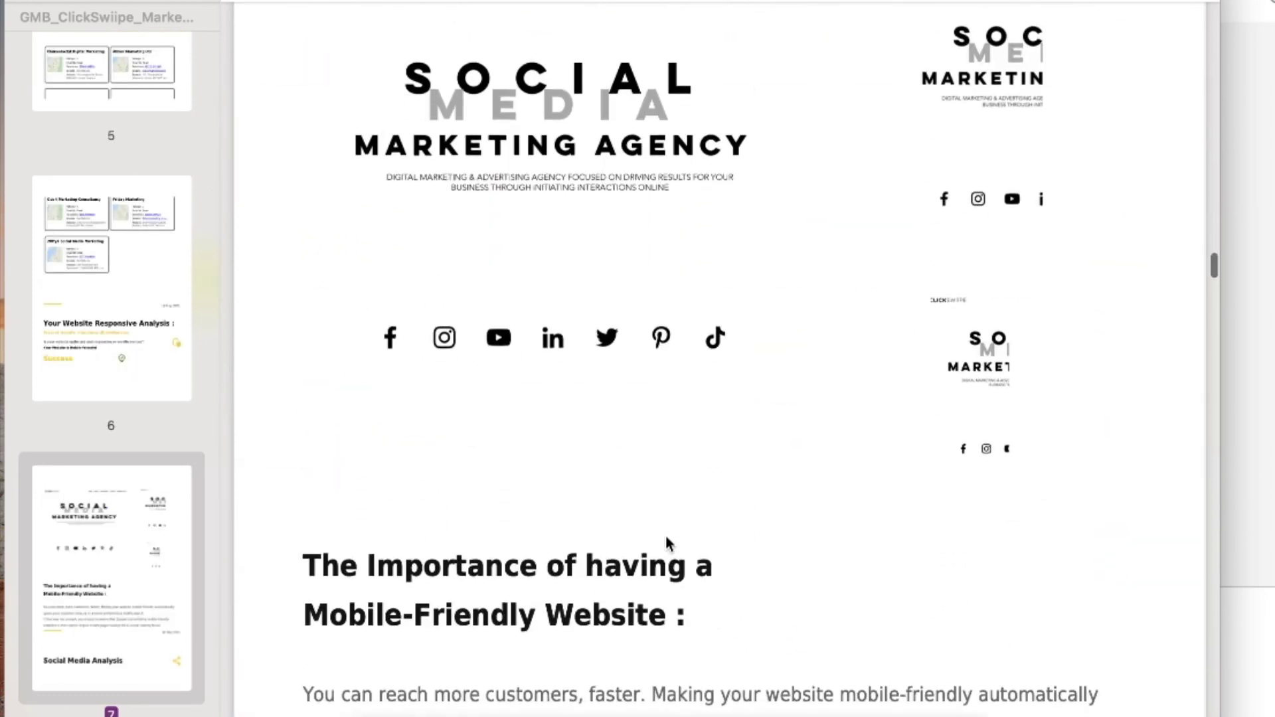
Examine the Social Media Analysis accounts for Instagram, Facebook, Pinterest and YouTube, plus the Video Analysis
scroll(667, 544, down, 11)
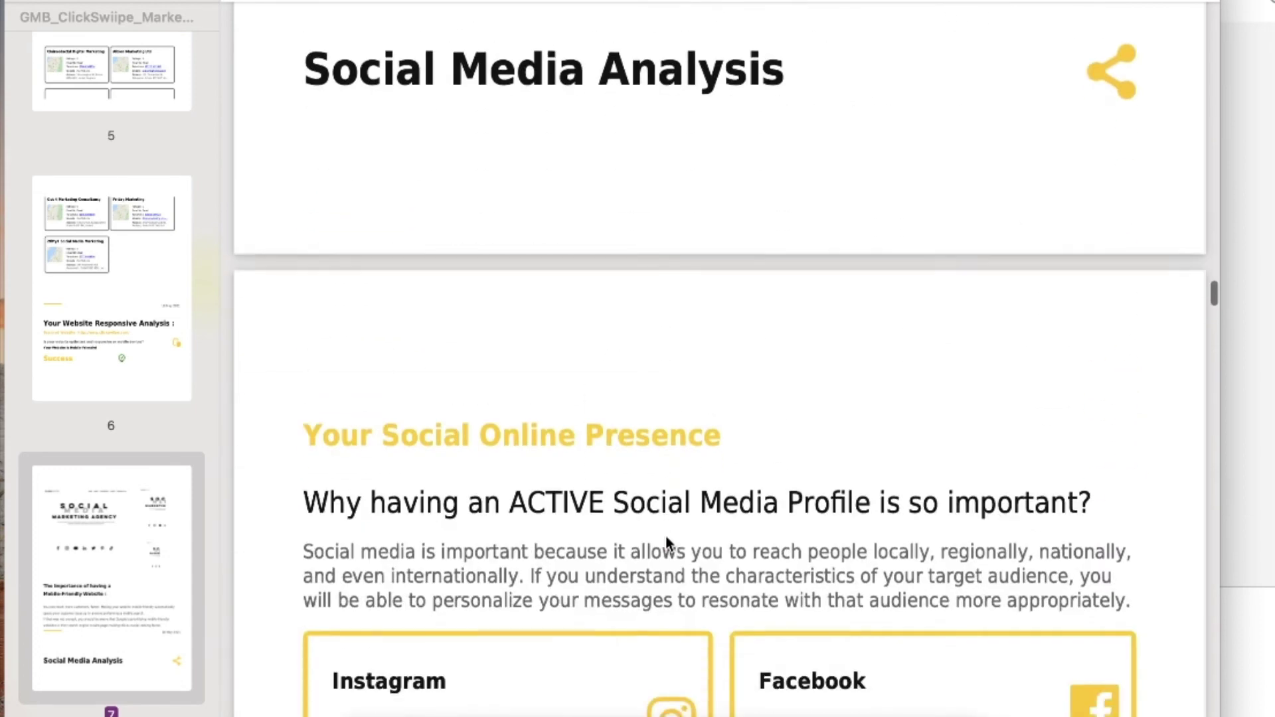
scroll(666, 538, down, 11)
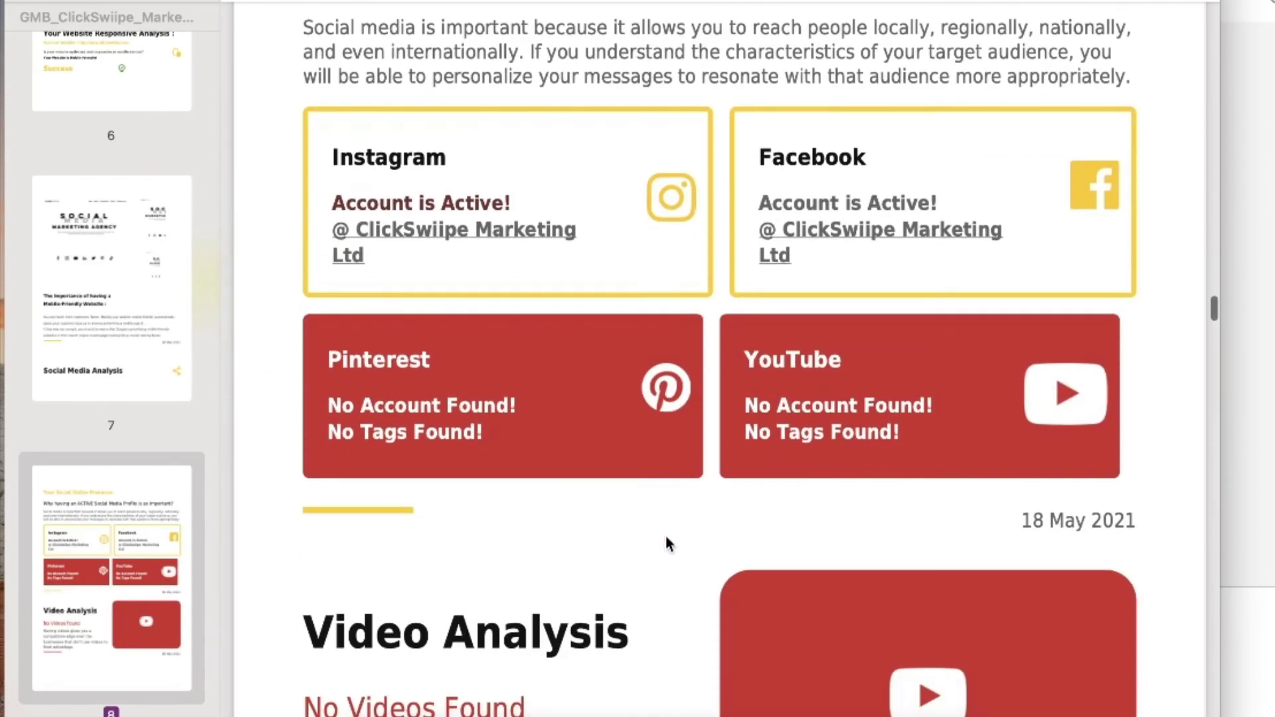
scroll(668, 544, down, 15)
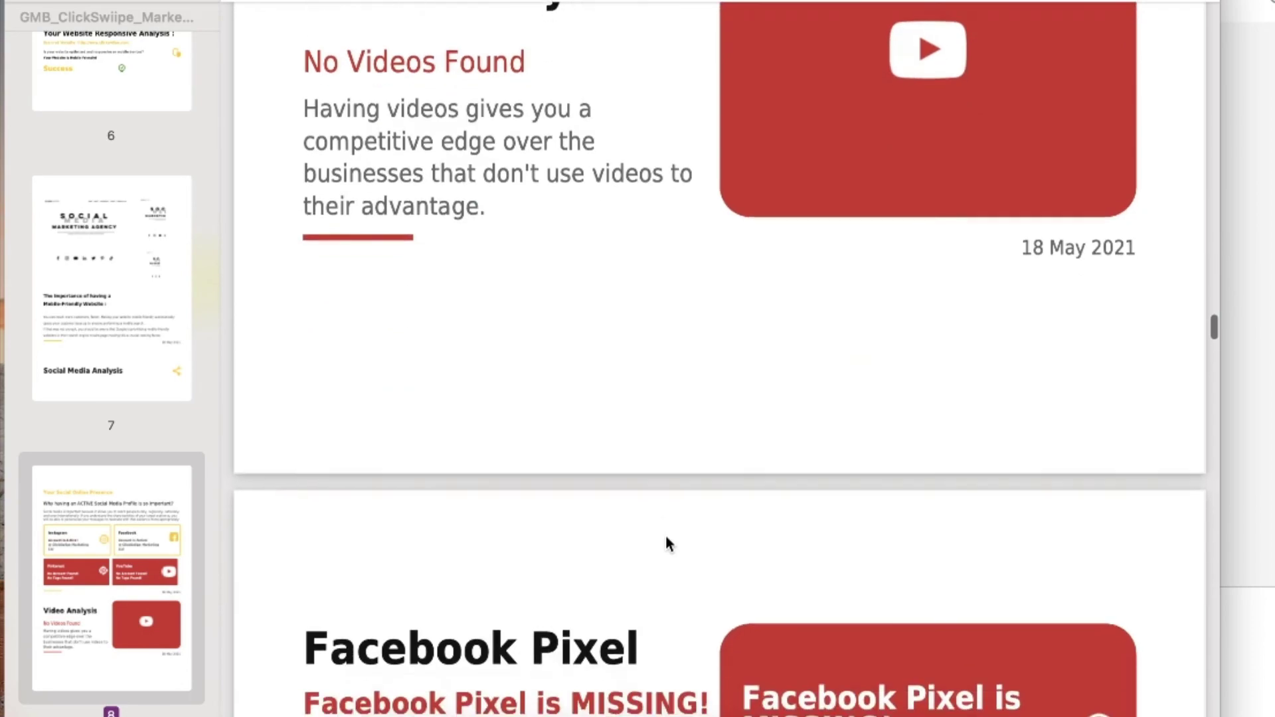
Check the report's tracking sections for the Facebook Pixel, Google Ads Pixel and Analytics Pixel
scroll(668, 543, down, 20)
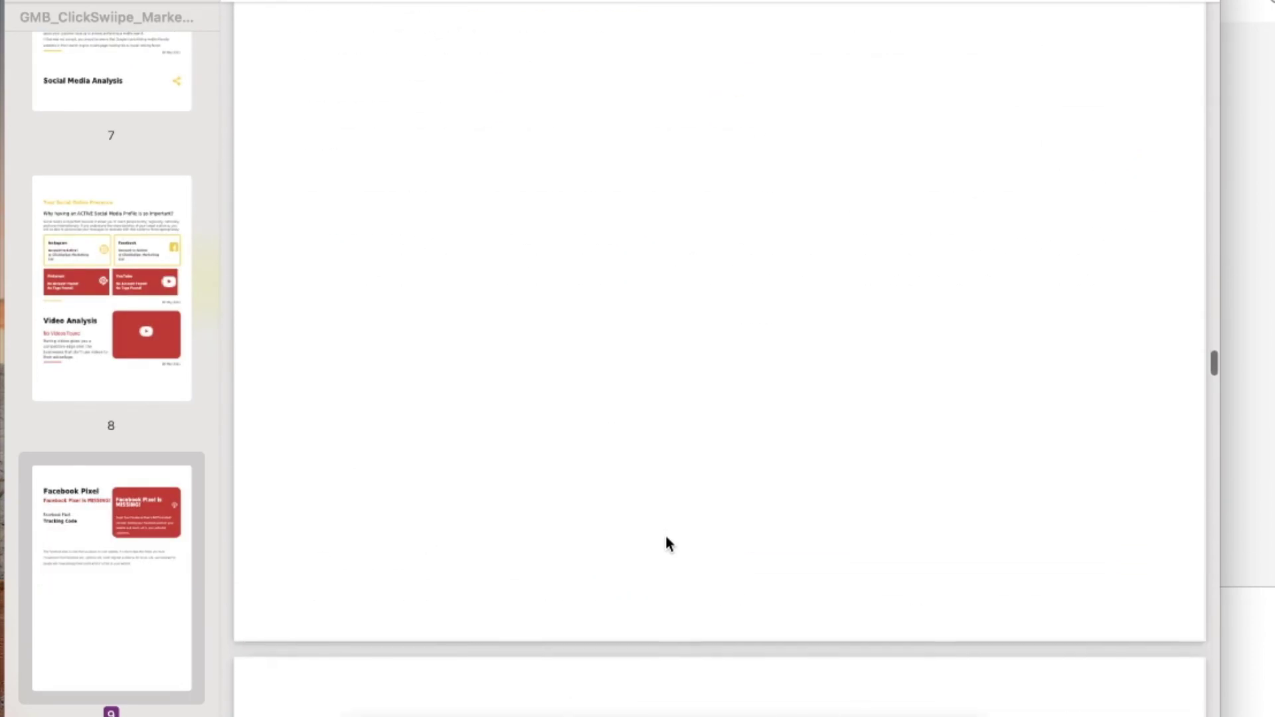
scroll(668, 543, down, 15)
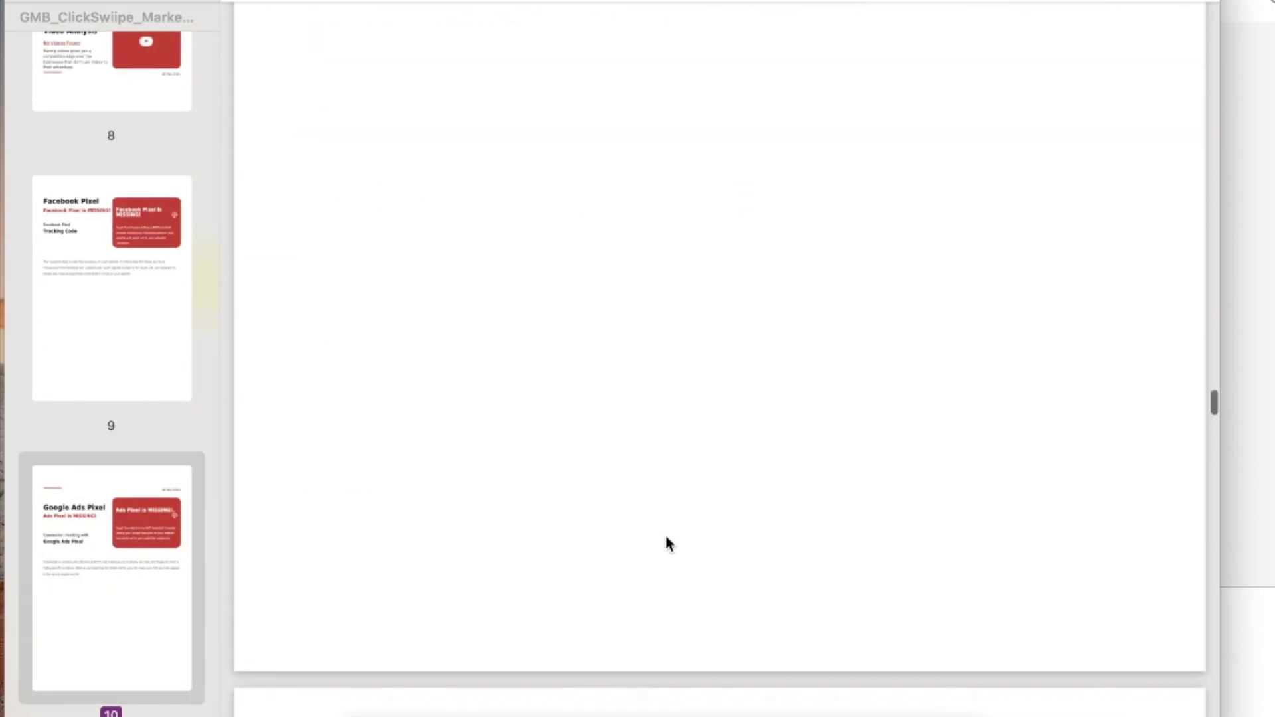
scroll(667, 541, down, 19)
scroll(667, 542, up, 7)
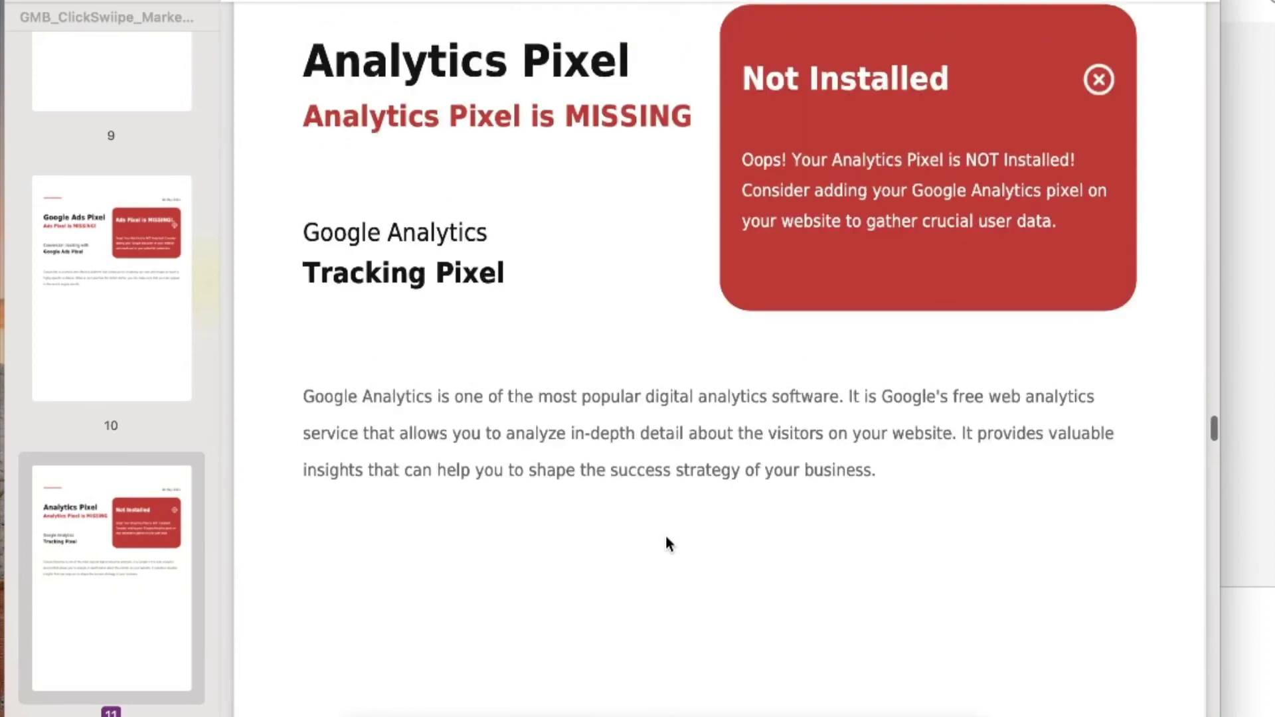
Review the Webmaster Tools, Google Markup Schema, Contact Call To Action and Yelp Business Listing sections
scroll(667, 544, down, 3)
scroll(667, 540, down, 15)
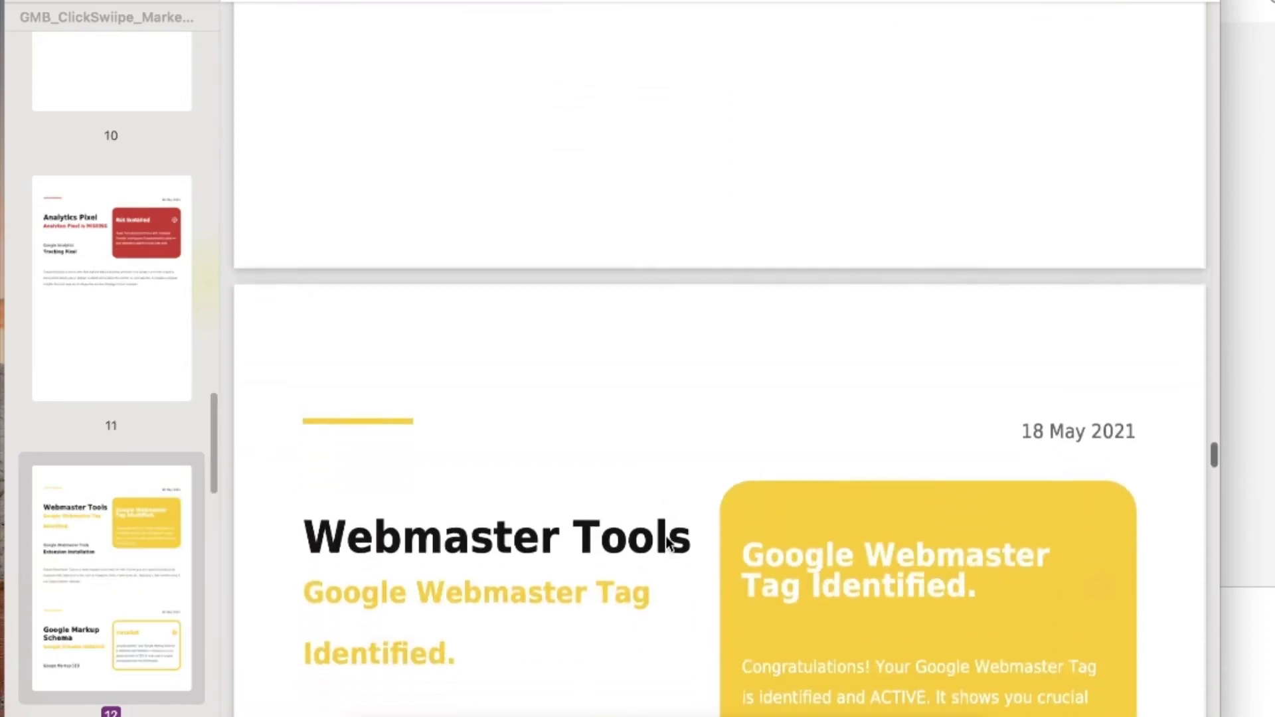
scroll(667, 541, down, 15)
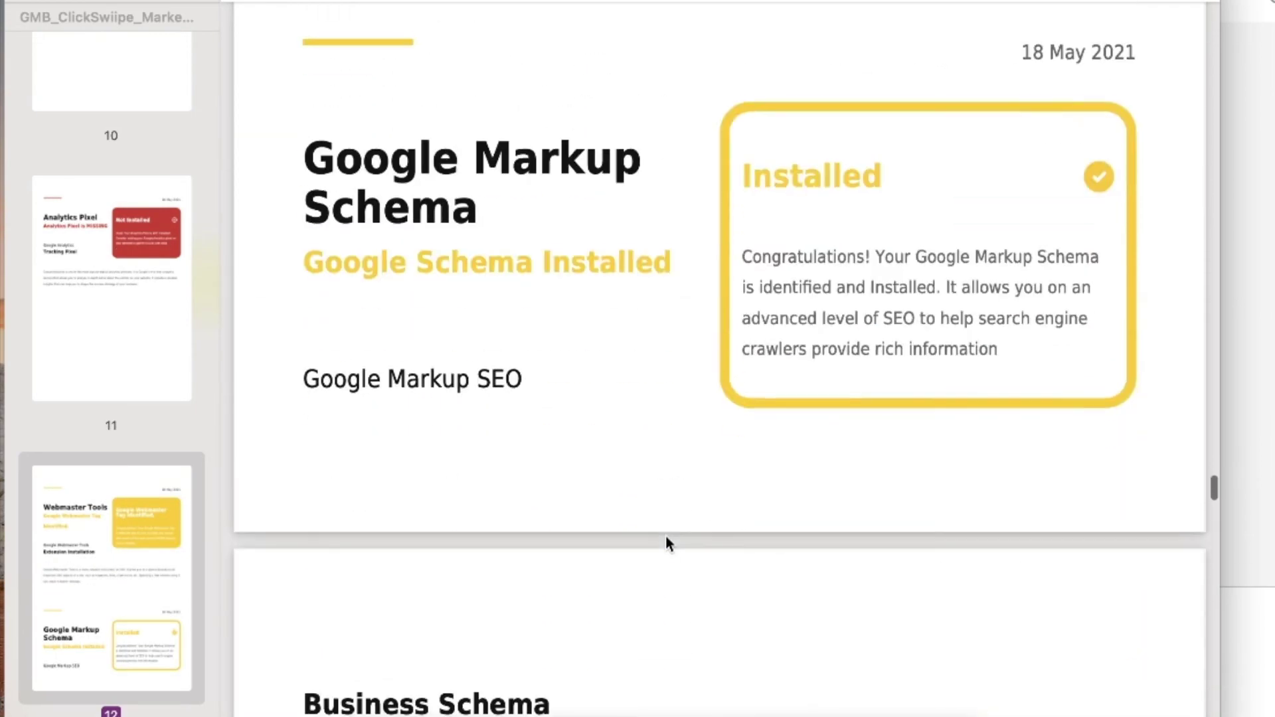
scroll(667, 539, down, 15)
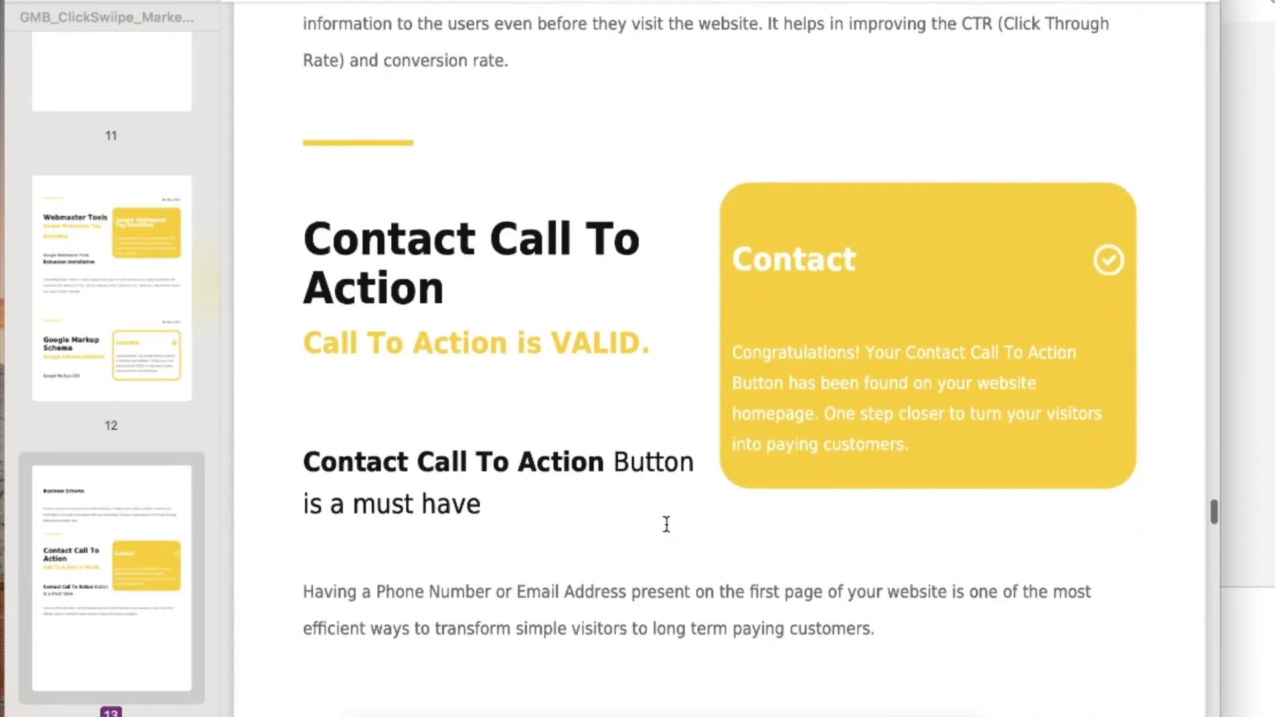
scroll(667, 525, down, 20)
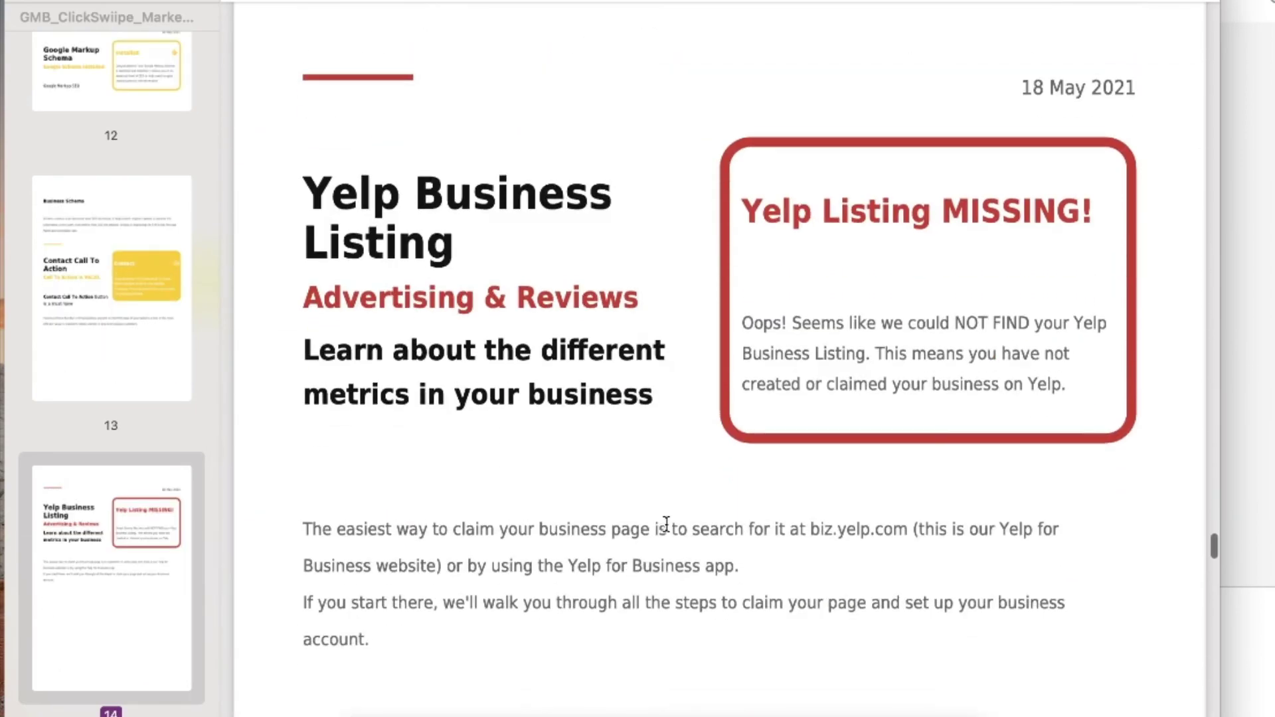
Examine the Google Tag Manager, SSL Certificate, WordPress Website, Open Graph SEO Protocol and SERP Snippet sections
scroll(667, 506, down, 20)
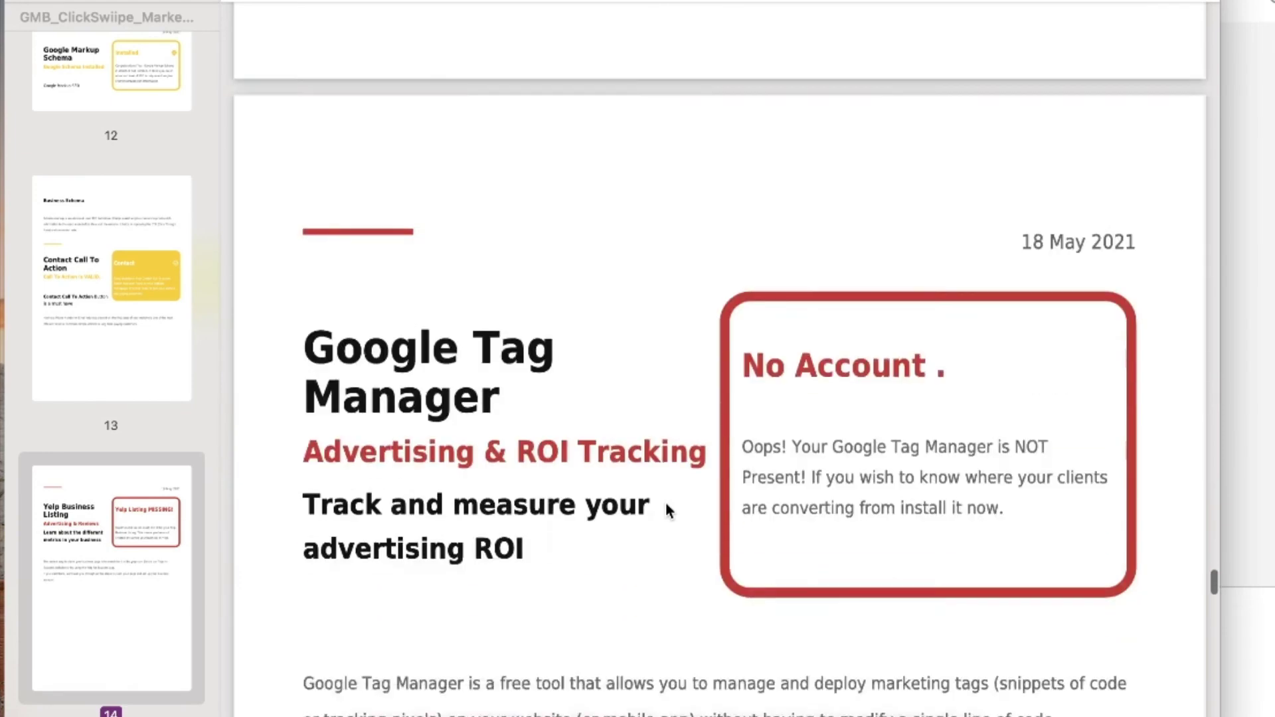
scroll(667, 508, down, 10)
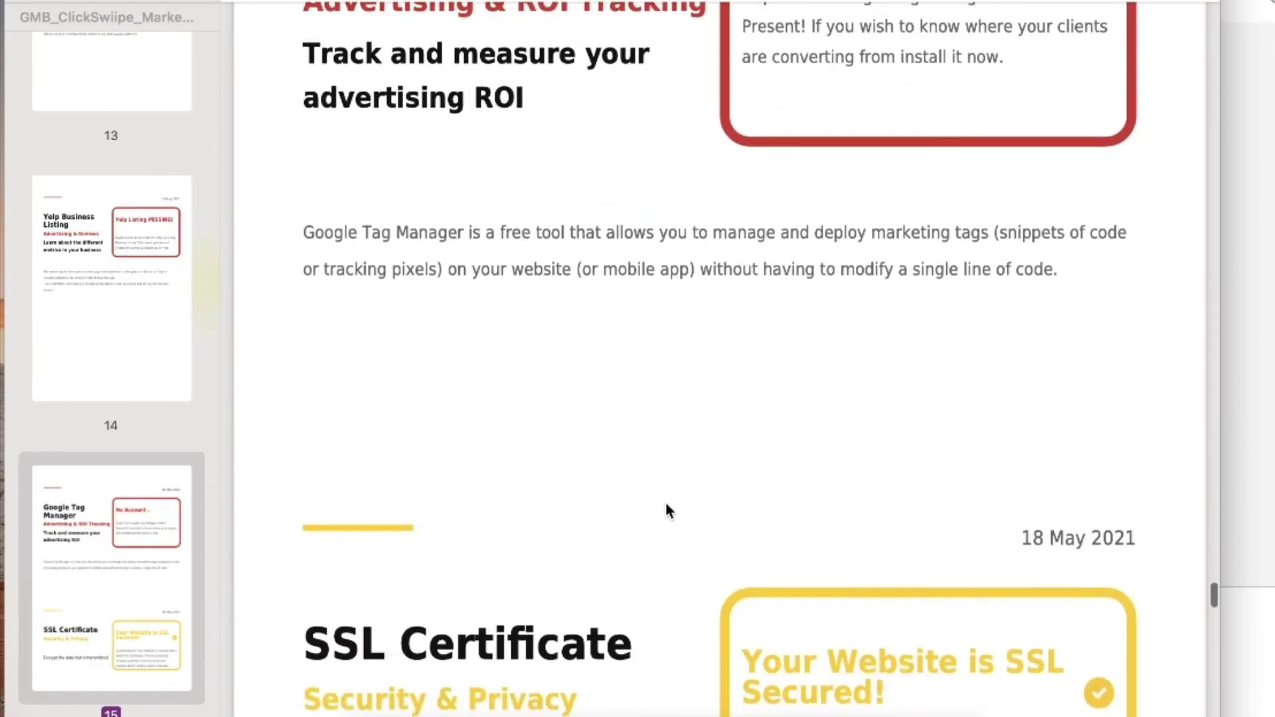
scroll(666, 505, down, 15)
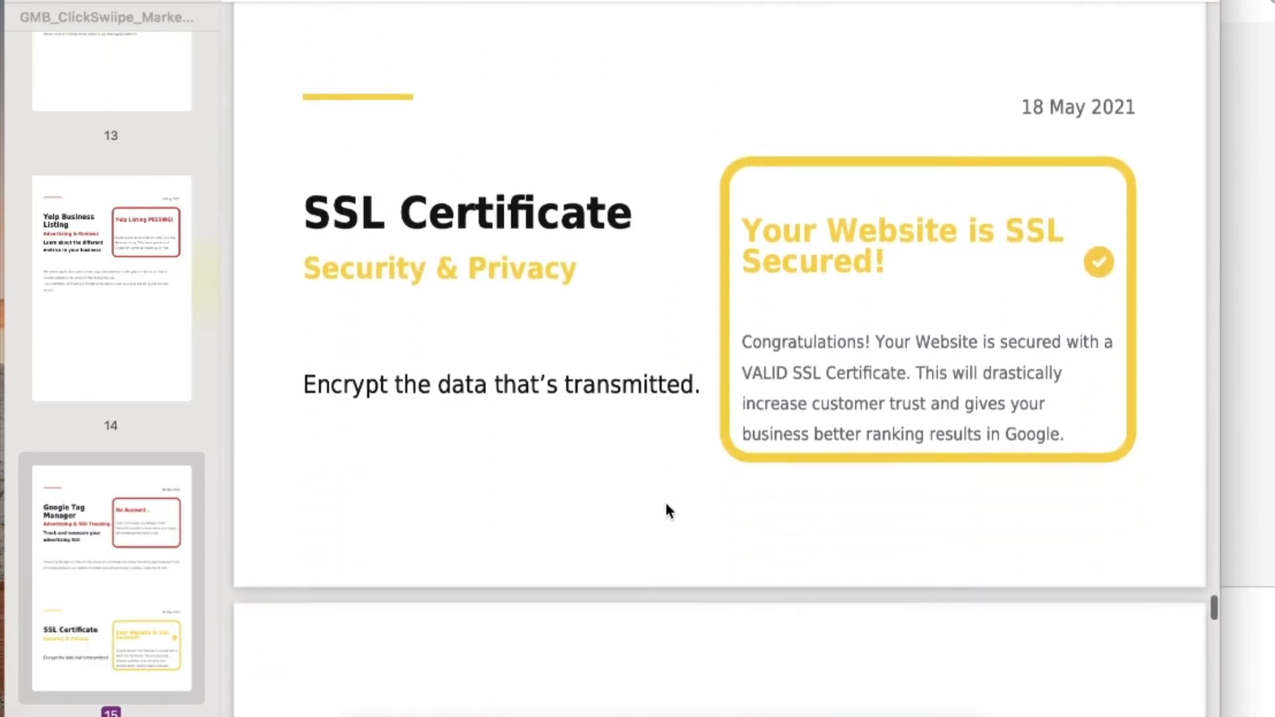
scroll(667, 505, down, 20)
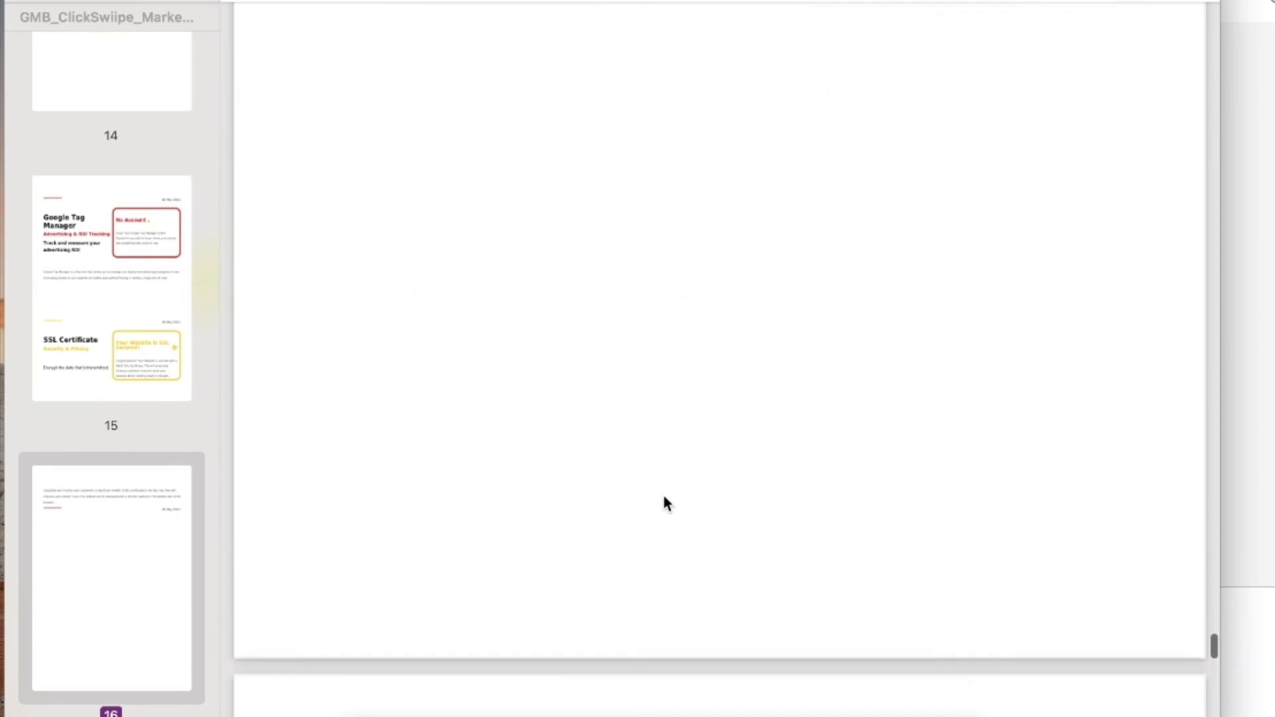
scroll(667, 504, up, 4)
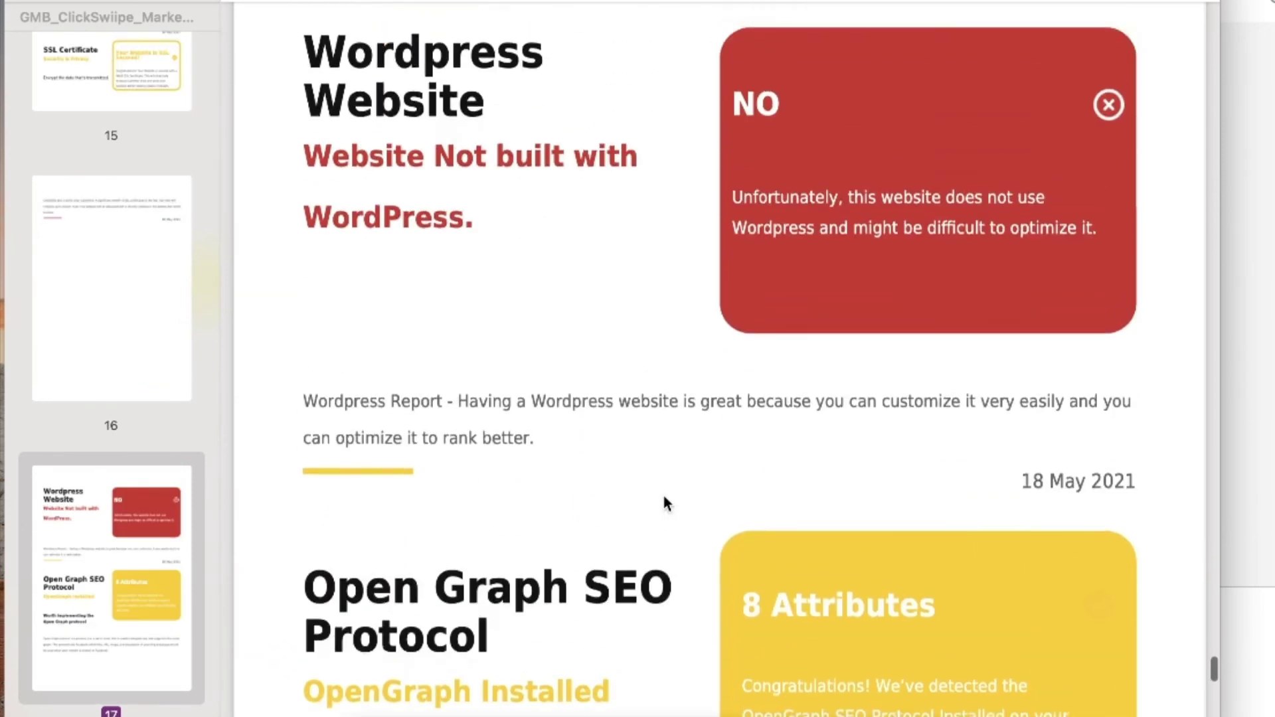
scroll(667, 503, down, 20)
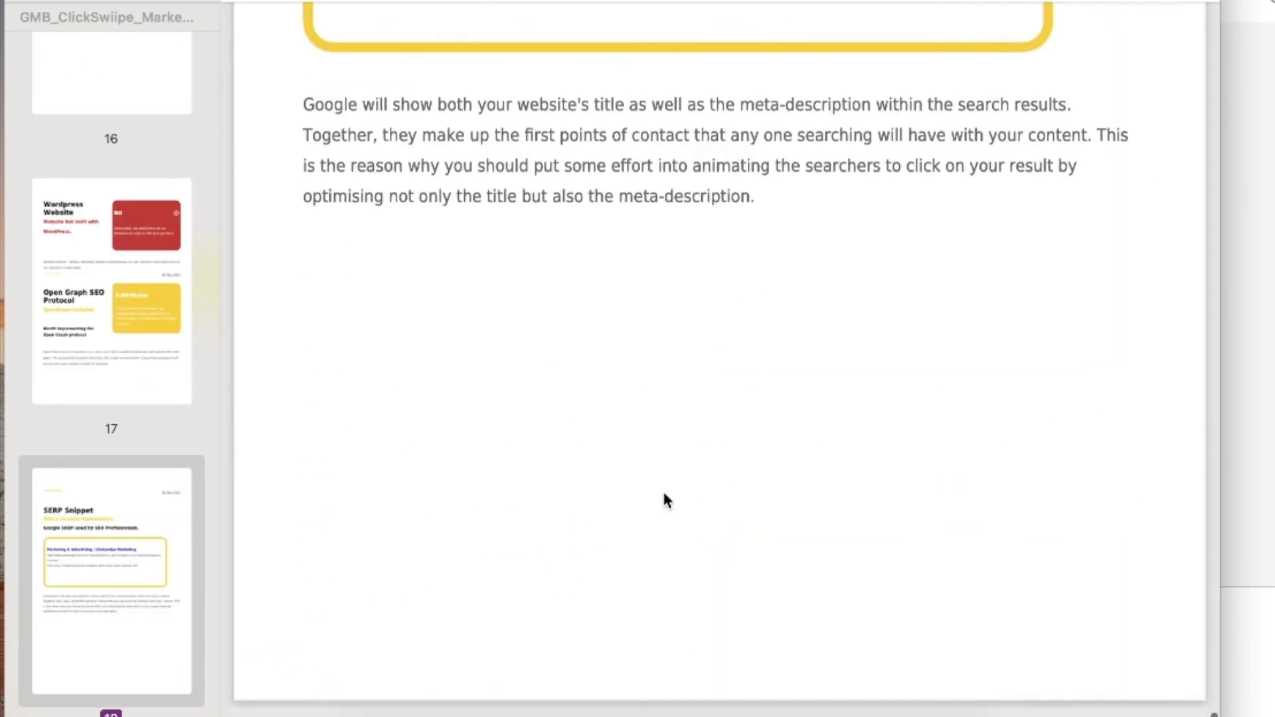
Go back through the report from its last page to the client review and top 5 competitors heading
scroll(667, 501, up, 2)
scroll(667, 501, up, 20)
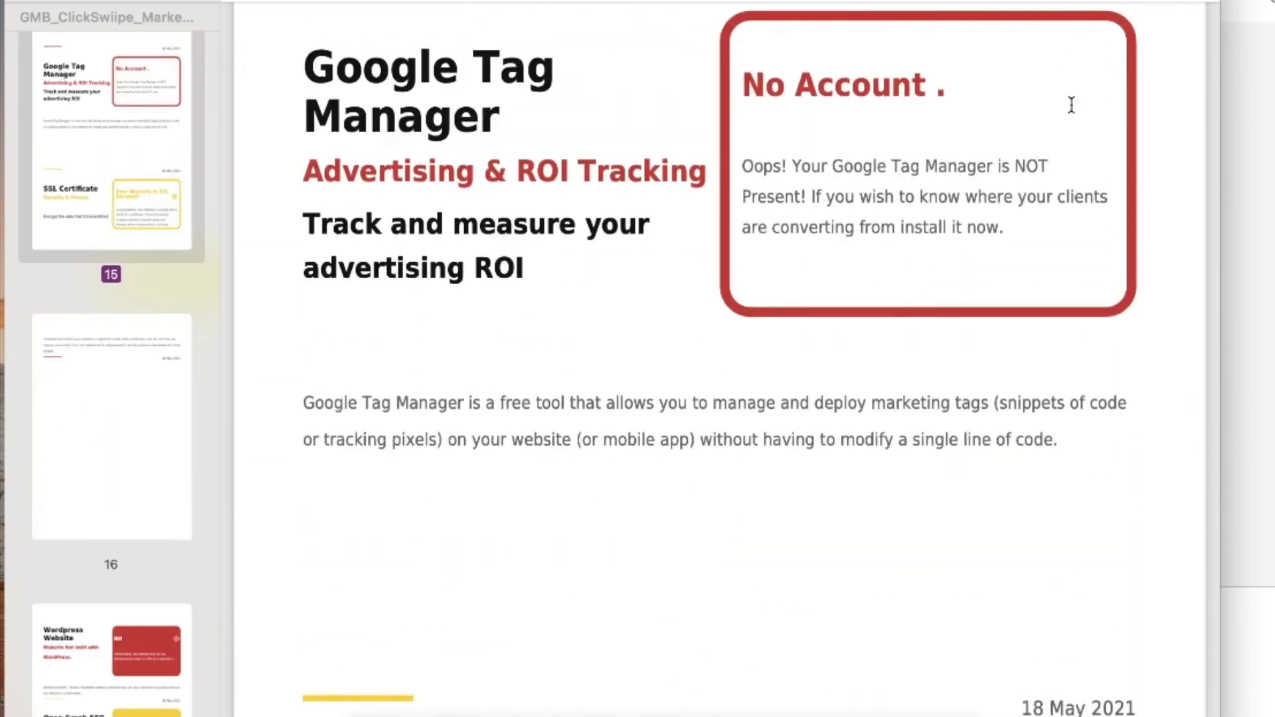
scroll(1071, 104, up, 20)
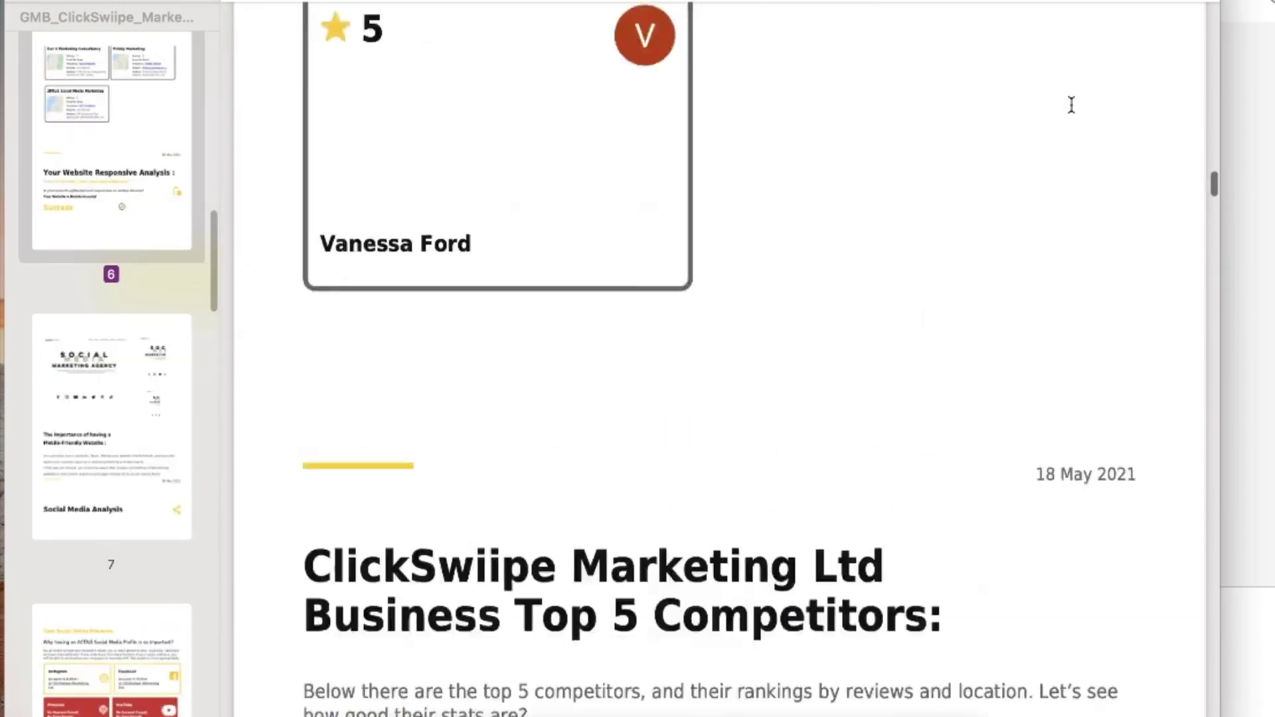